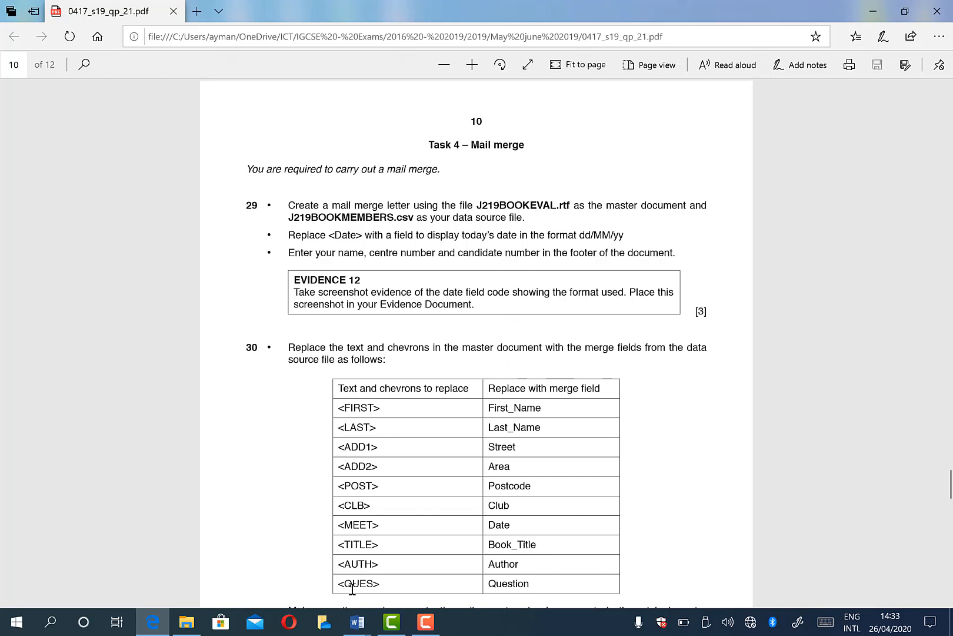
Switch to the J219BOOKEVAL.rtf document and save it as a Word Document (*.docx) in its current folder, accepting the upgrade
click(358, 622)
click(443, 579)
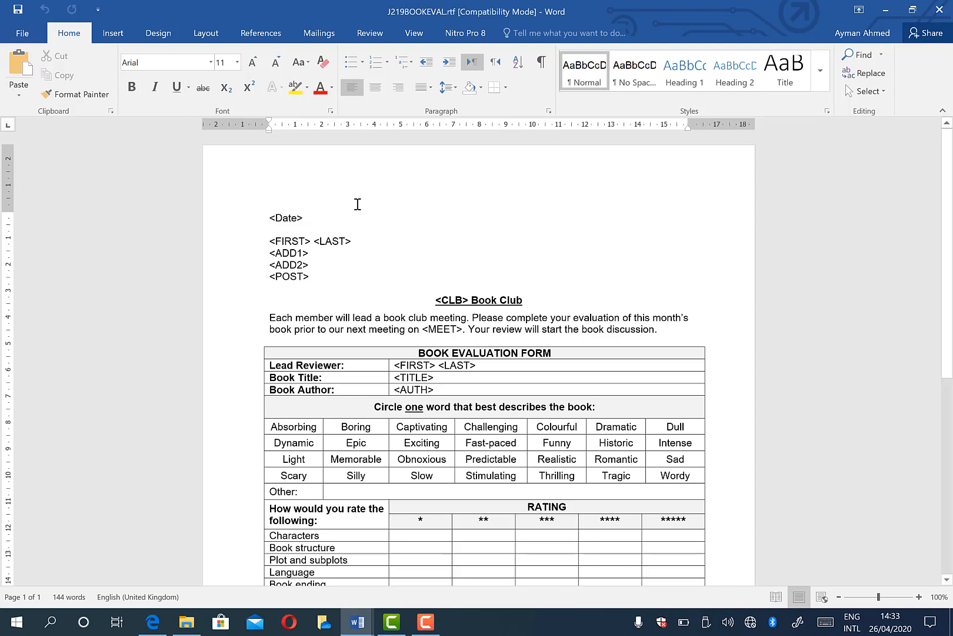
click(24, 33)
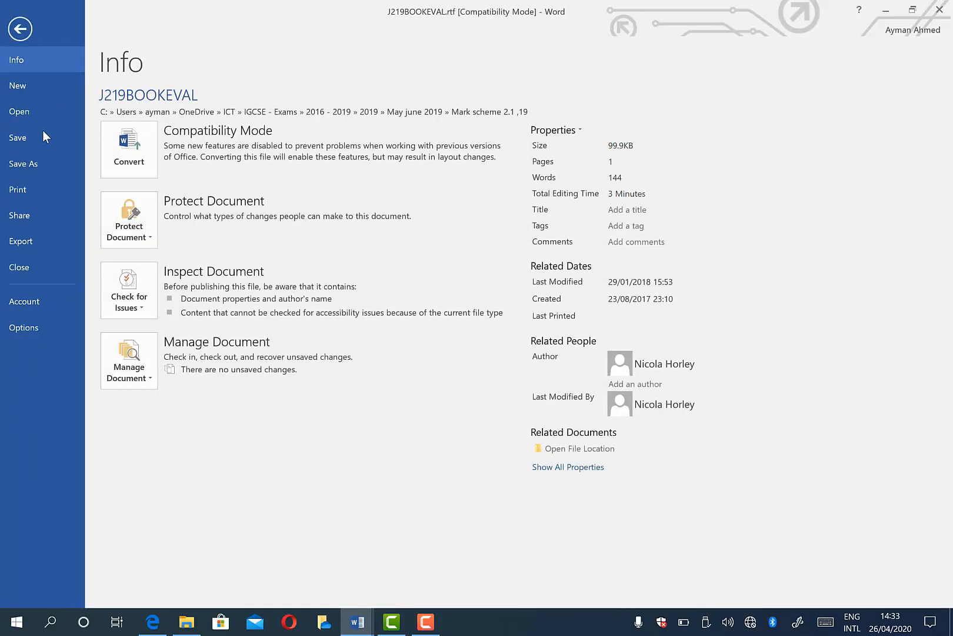
click(35, 163)
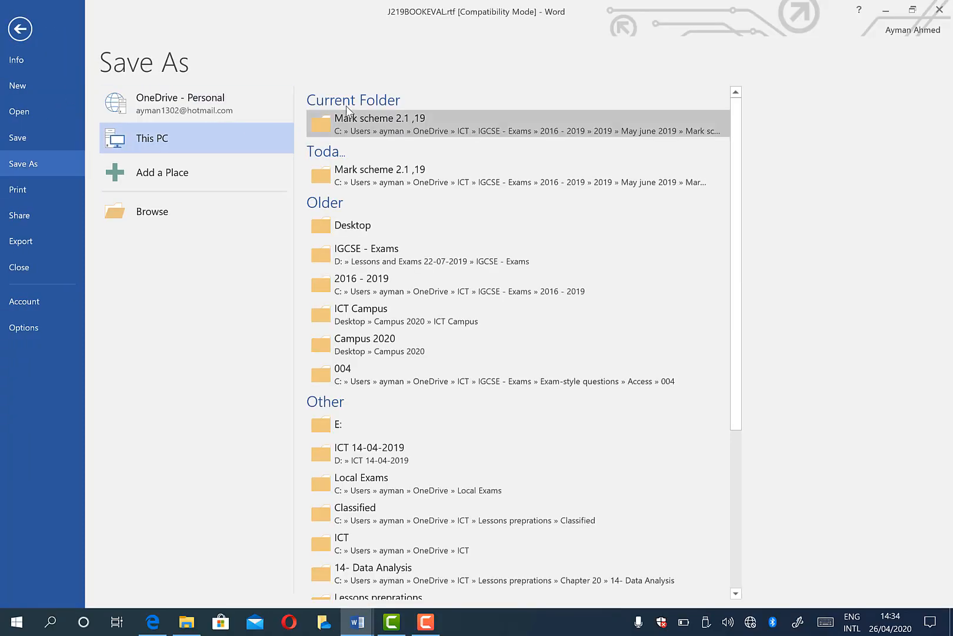
click(369, 120)
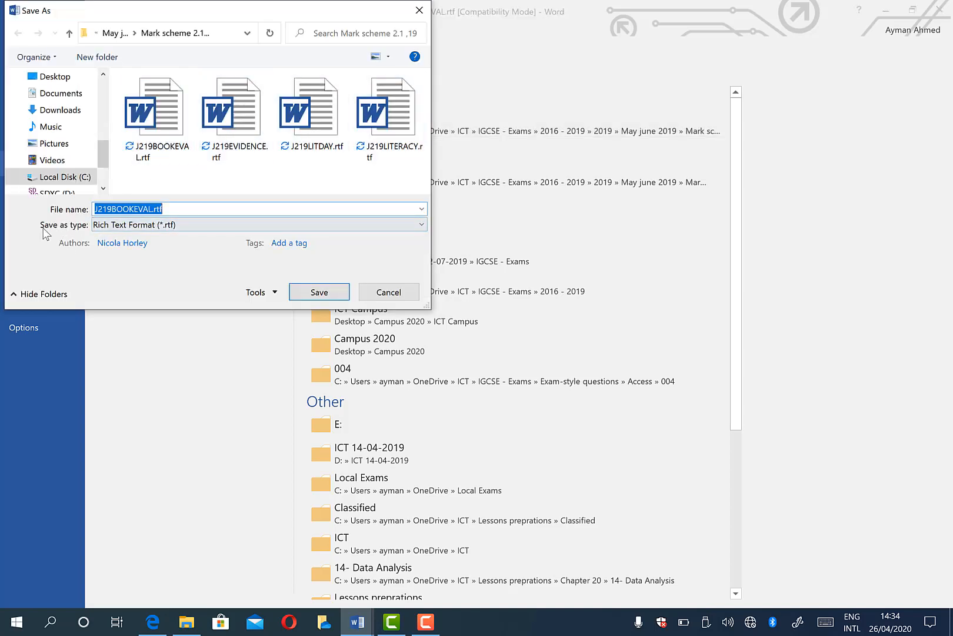
click(179, 233)
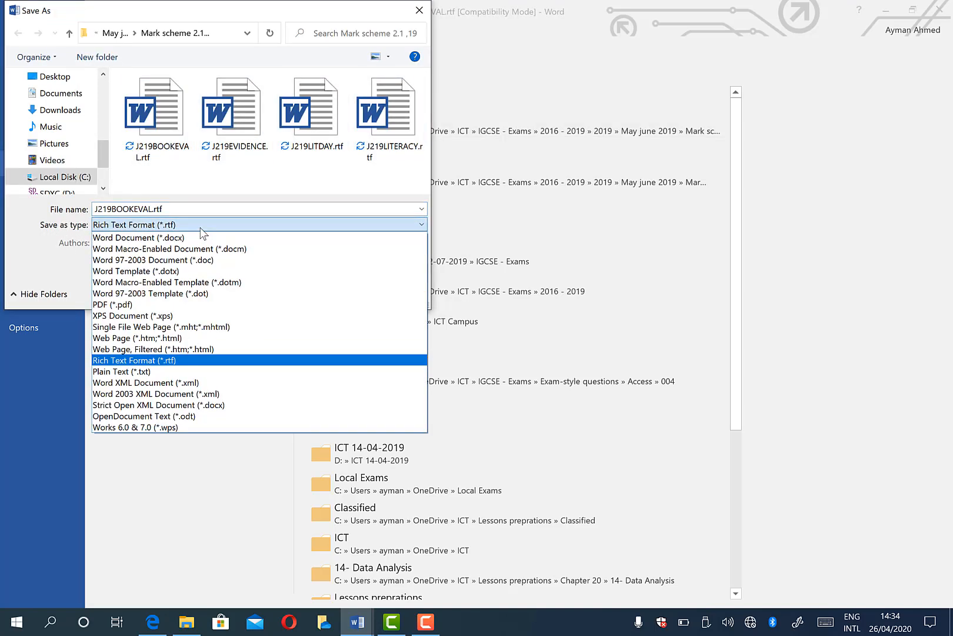
click(178, 238)
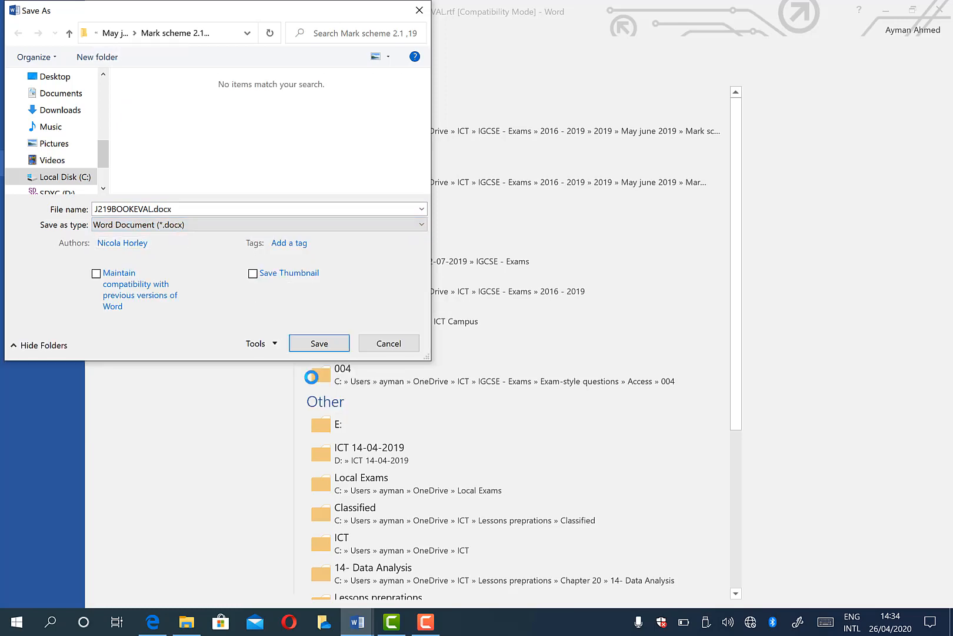
click(320, 347)
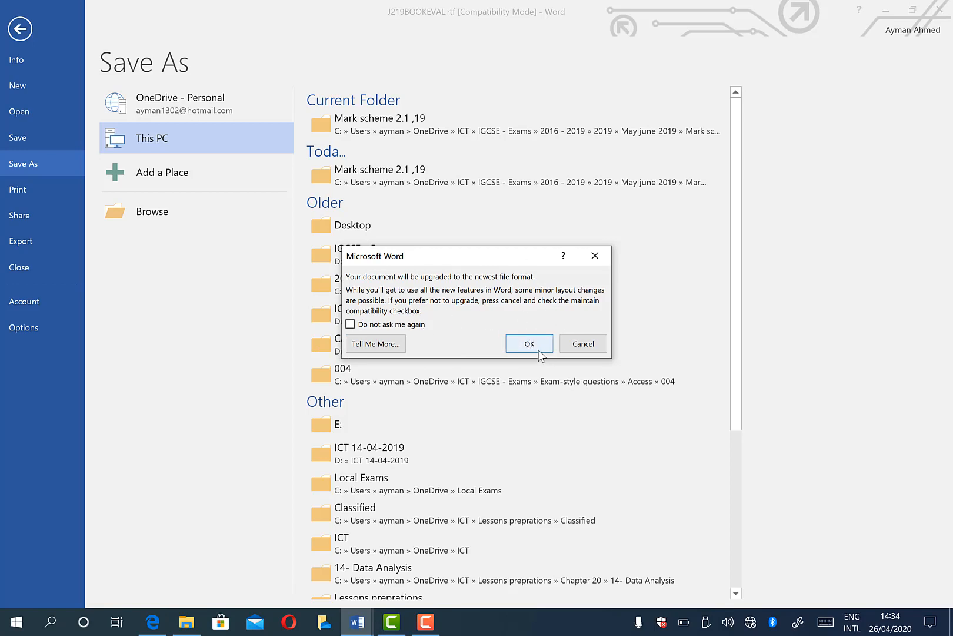
click(534, 340)
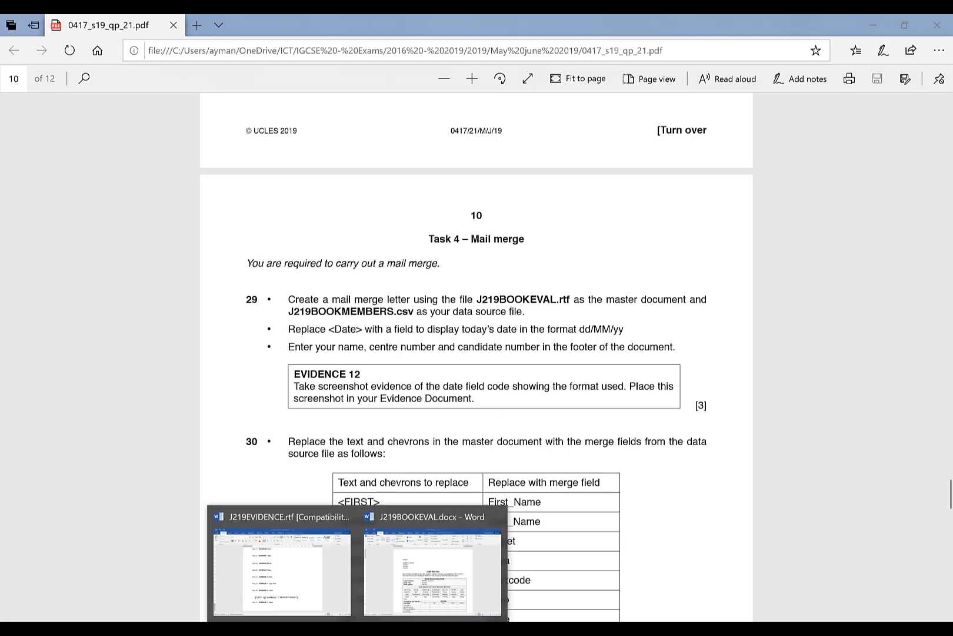
Replace the <Date> placeholder with a Date field using the dd/MM/yy format
click(405, 582)
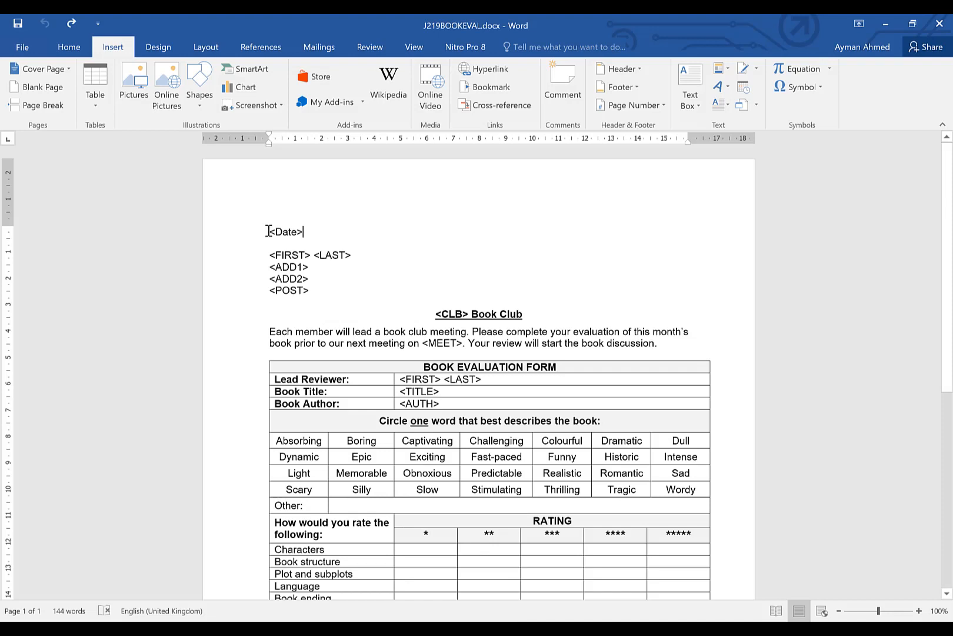
drag(268, 231, 322, 230)
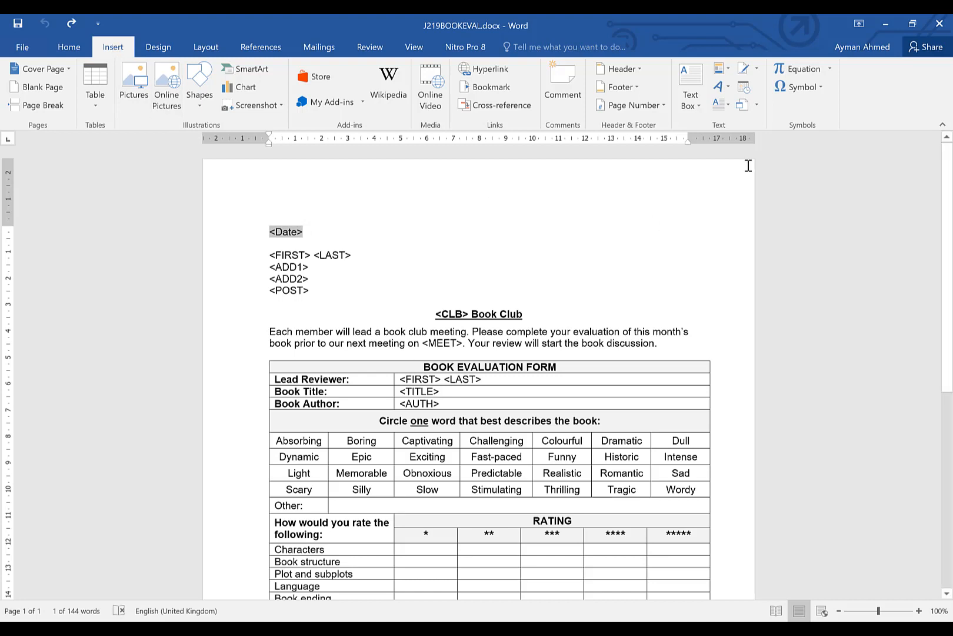
click(728, 70)
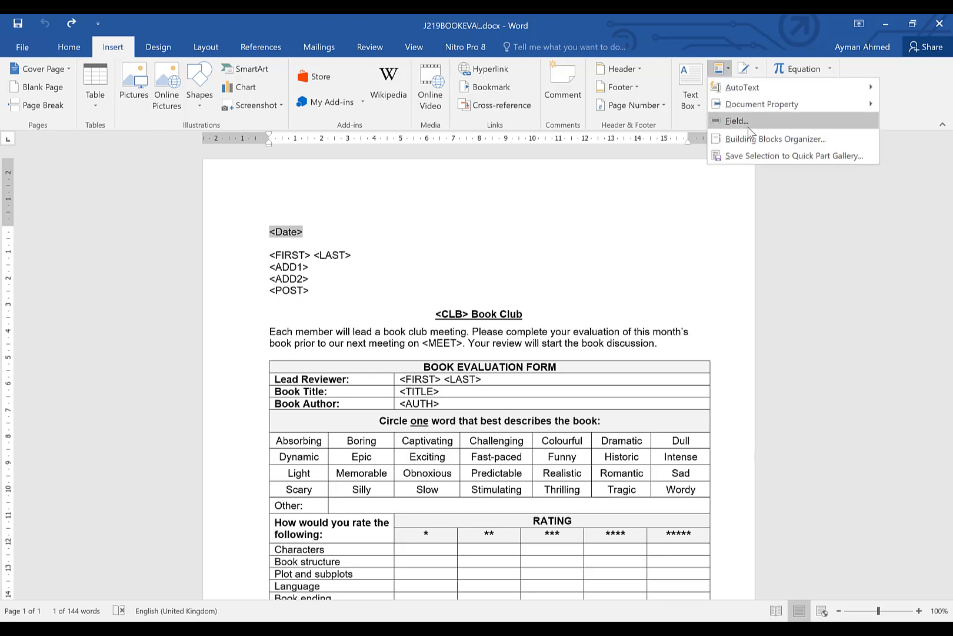
click(750, 127)
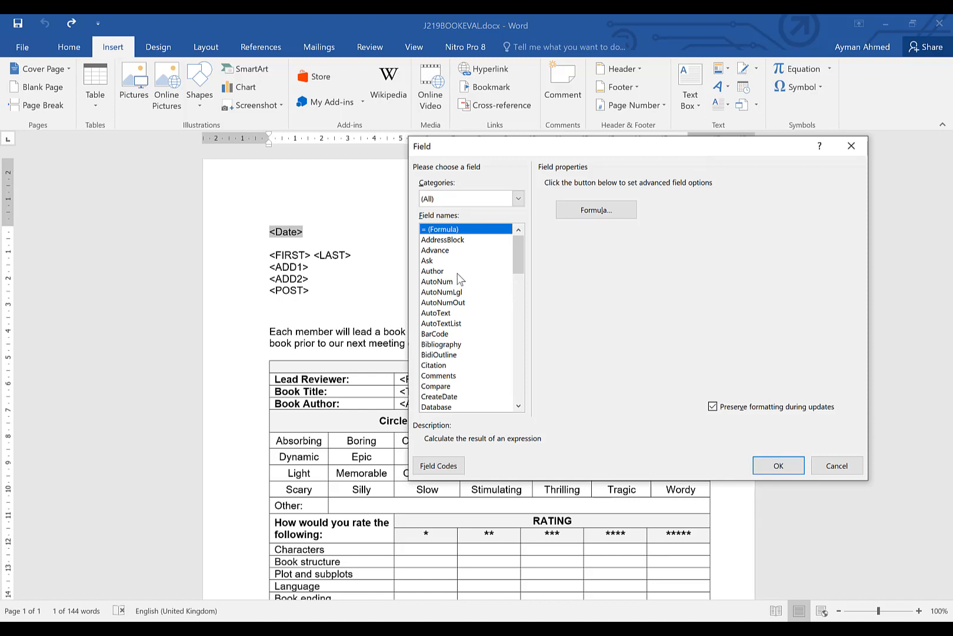
click(432, 271)
key(d)
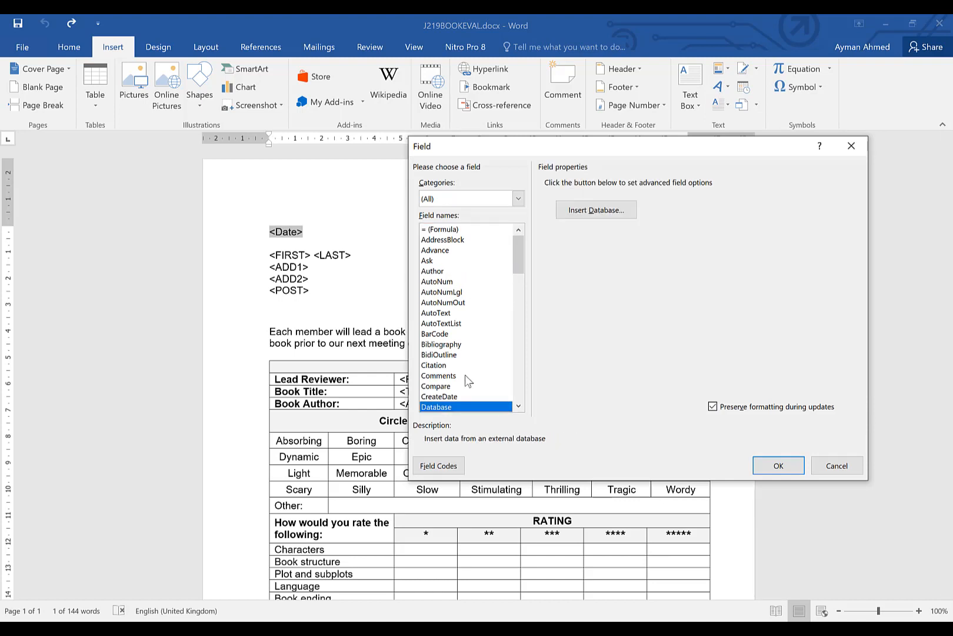
key(d)
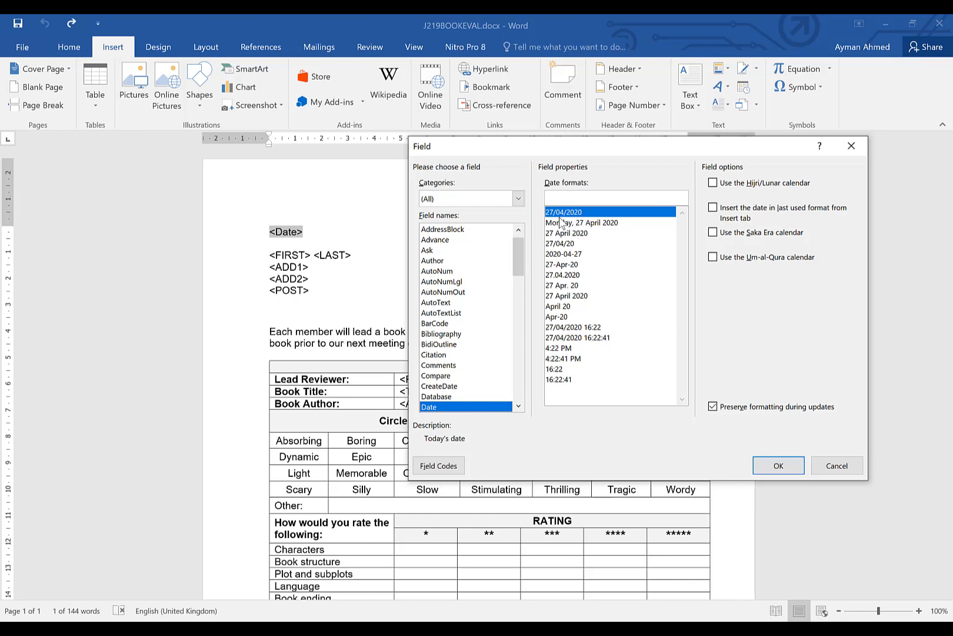
click(574, 244)
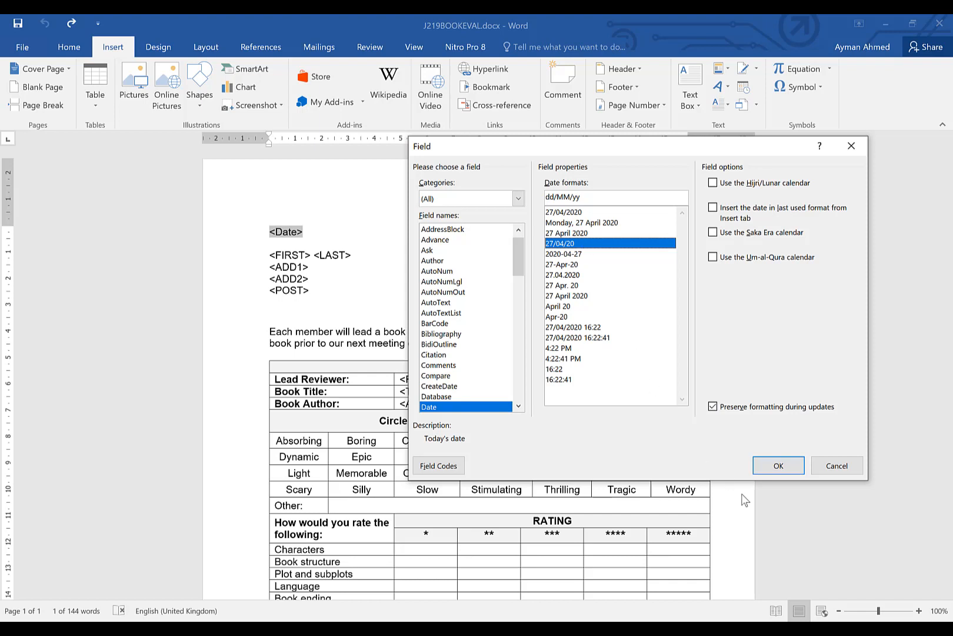
click(778, 465)
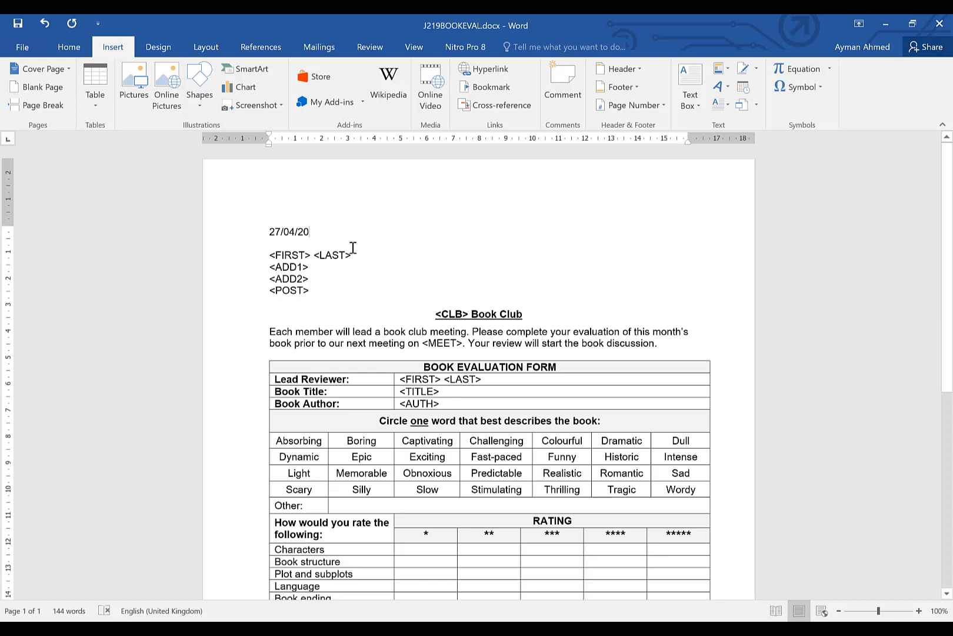
Display field codes and review the date field code evidence under Step 29 in the J219EVIDENCE document
key(alt+F9)
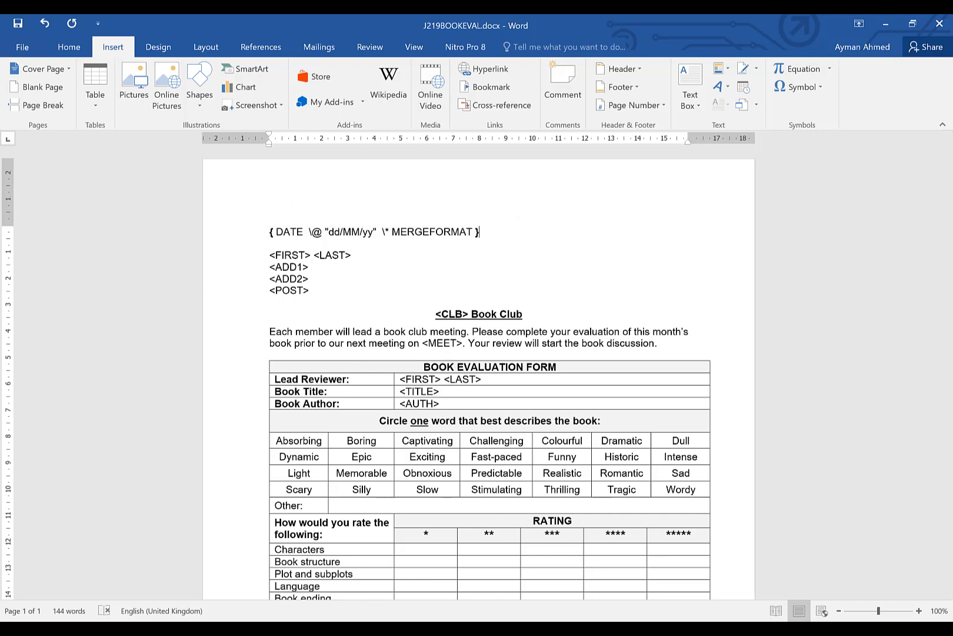
mouse_move(359, 629)
click(329, 577)
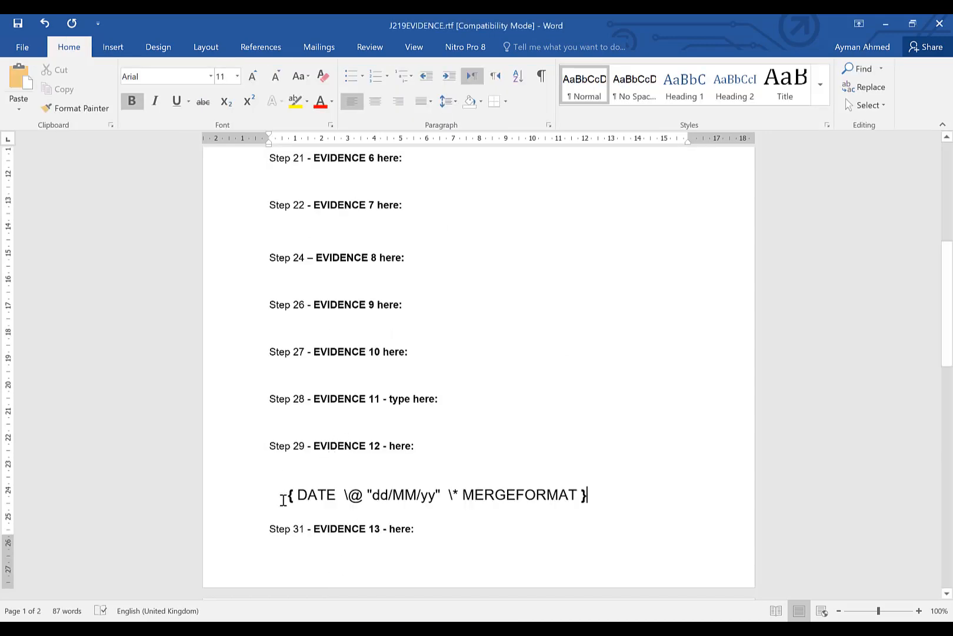
scroll(557, 502, down, 5)
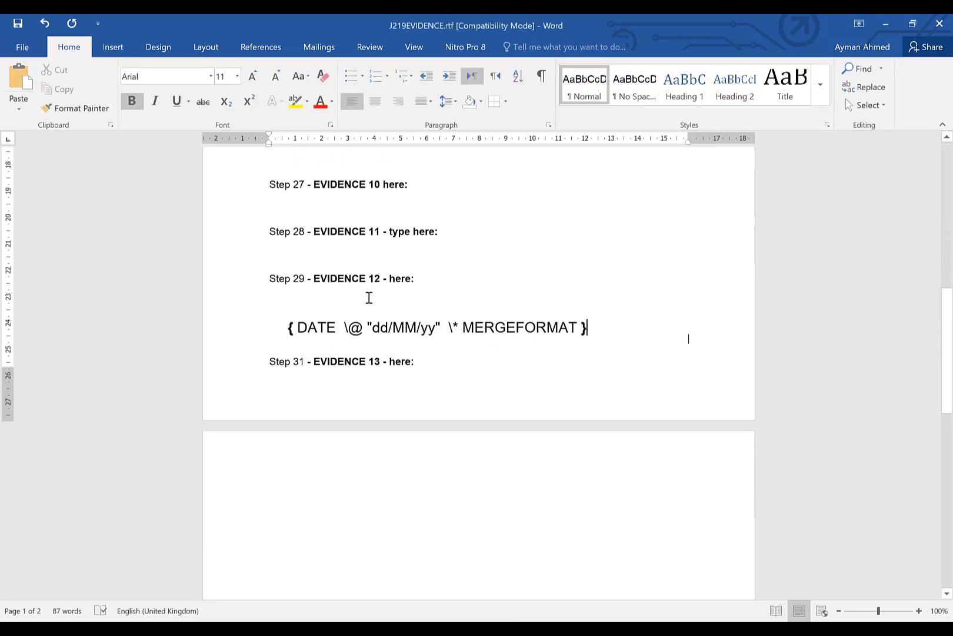
click(884, 25)
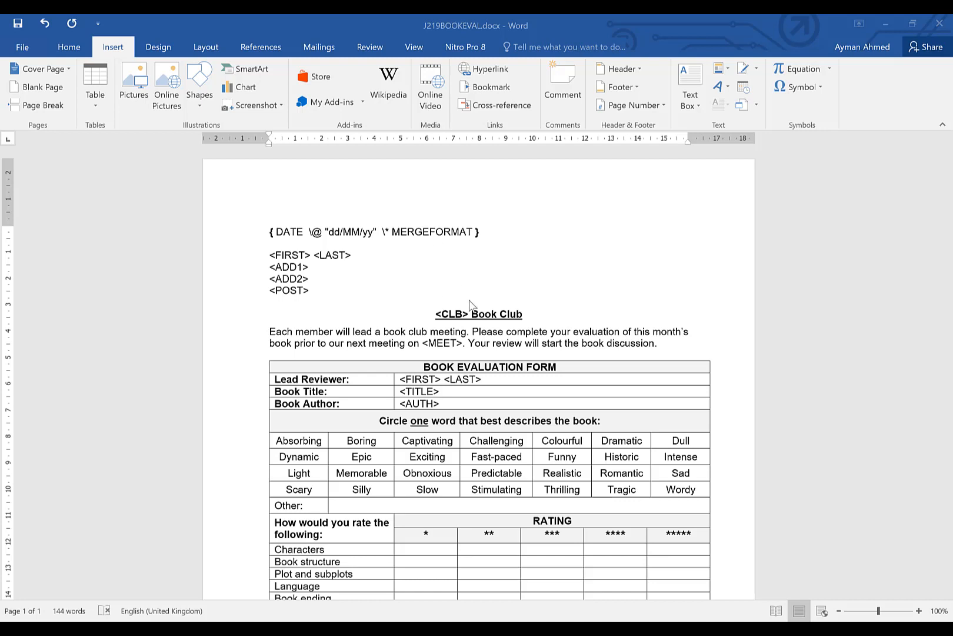
Turn field codes off so the letter shows the date result again
key(alt+F9)
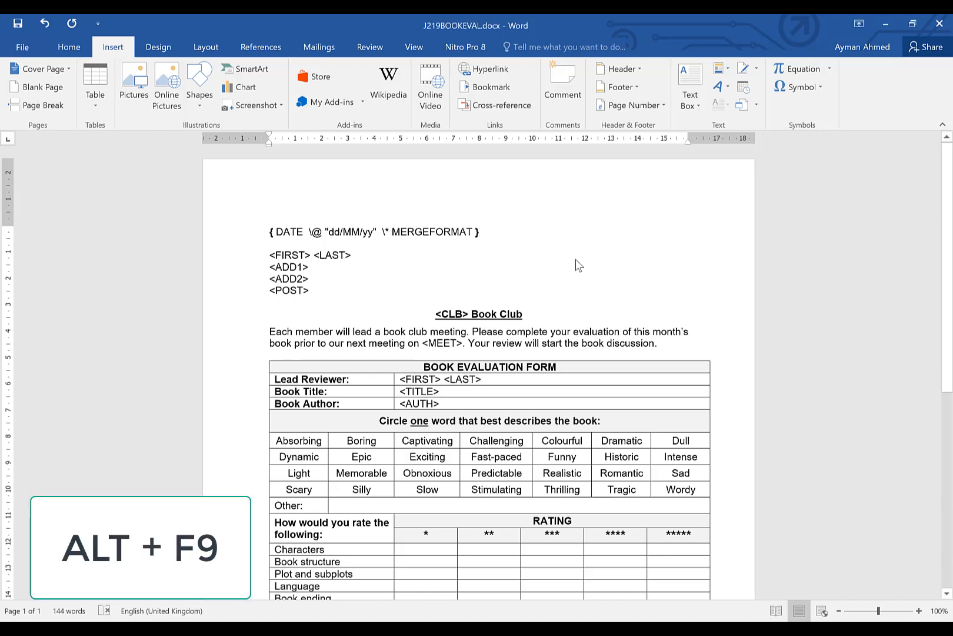
key(alt+F9)
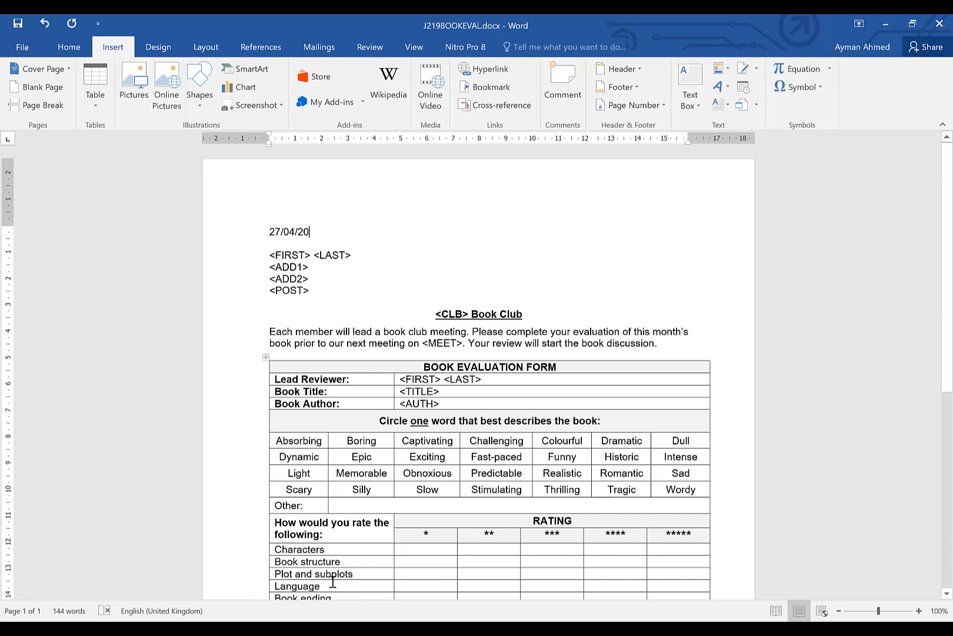
Paste the Candidate Name, Centre Number, Candidate Number line into the letter's footer
key(alt+Tab)
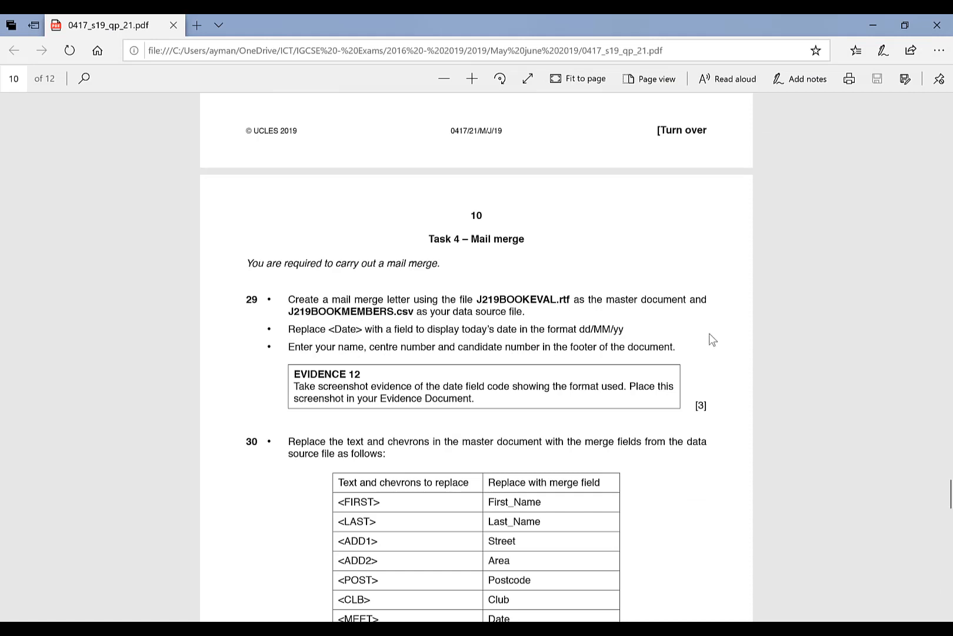
mouse_move(379, 618)
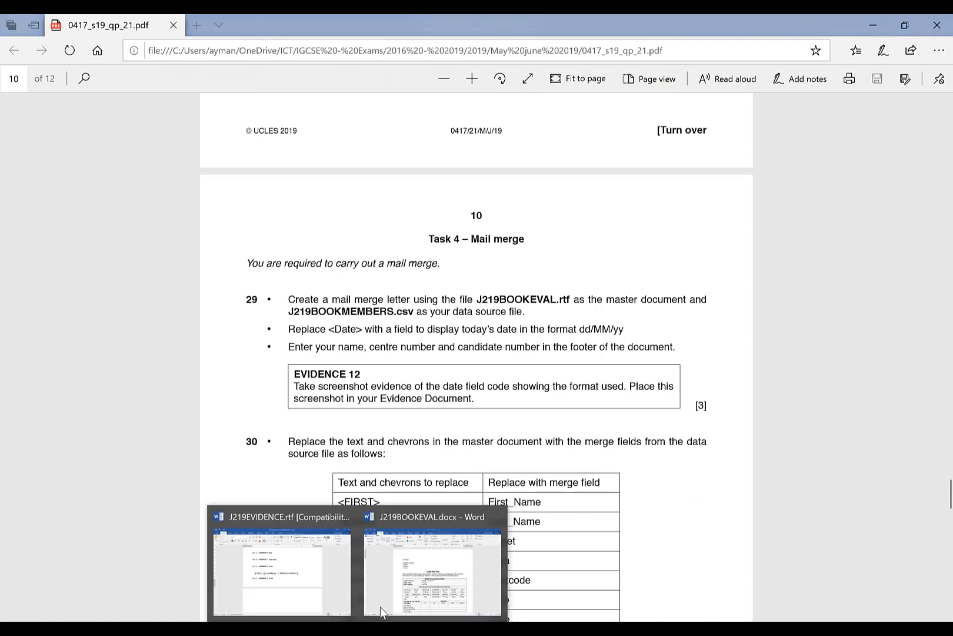
click(417, 576)
scroll(393, 367, down, 8)
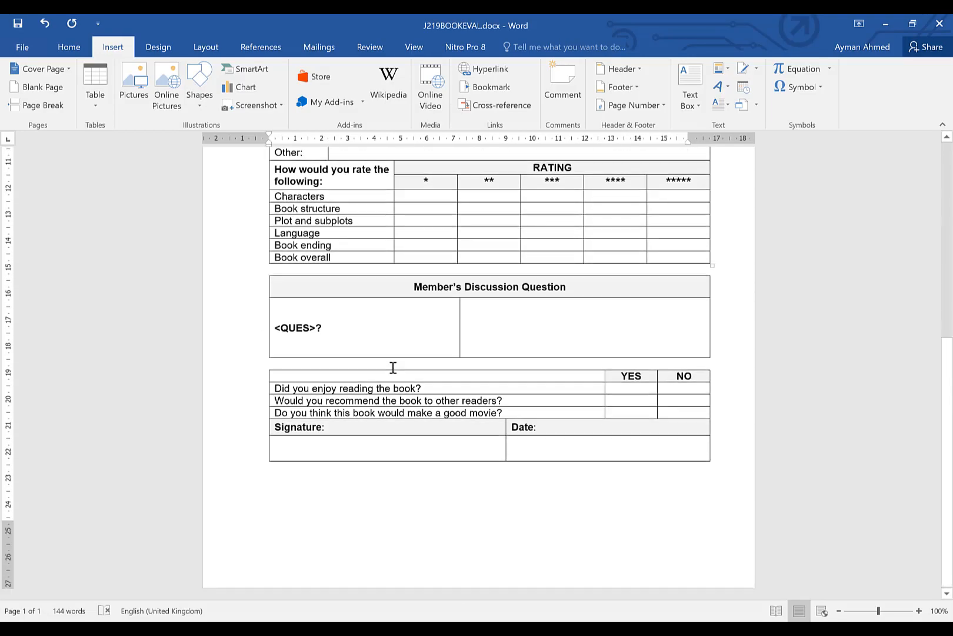
double_click(276, 564)
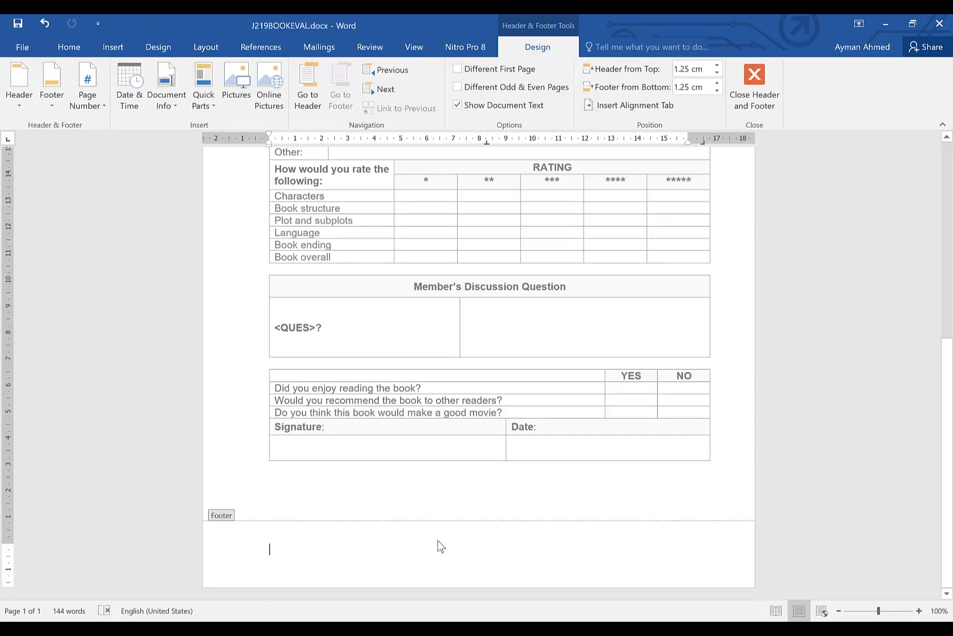
text(Candidate Name , Centre Number , Candidate Number)
double_click(366, 423)
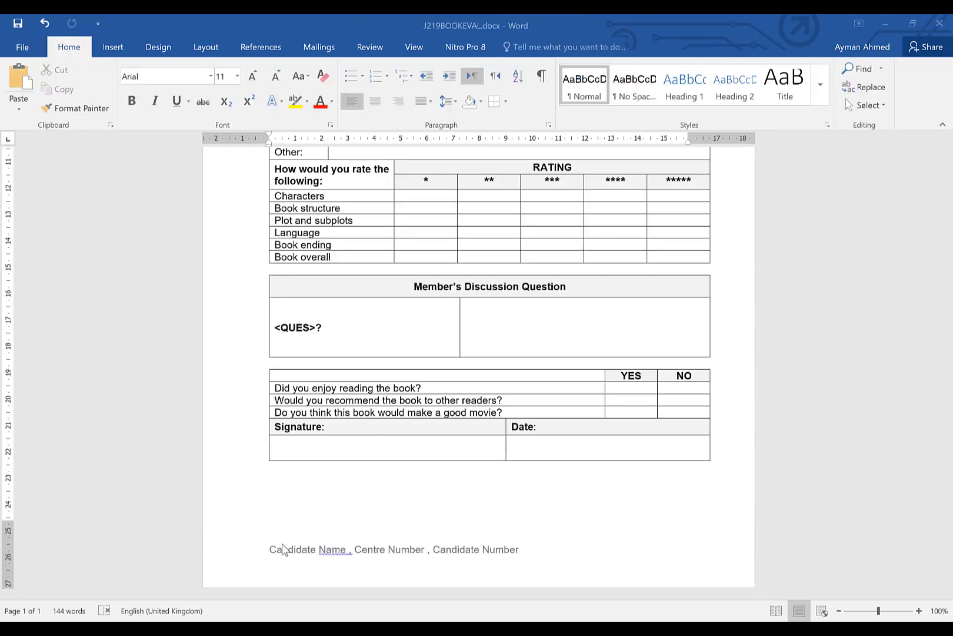
Review the task 30 table of placeholders and their replacement merge fields in the question paper
scroll(474, 459, up, 5)
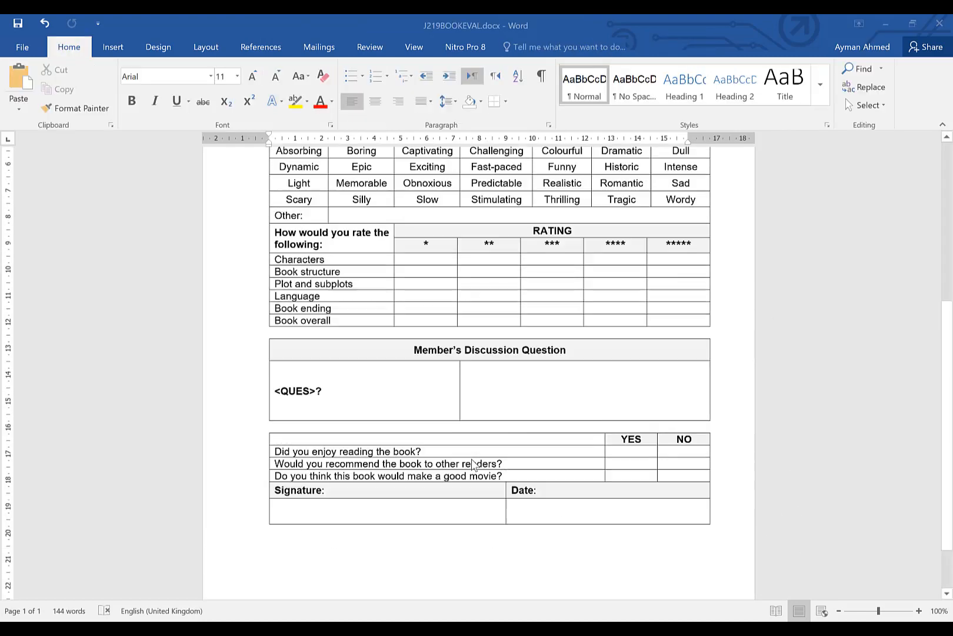
scroll(498, 386, up, 3)
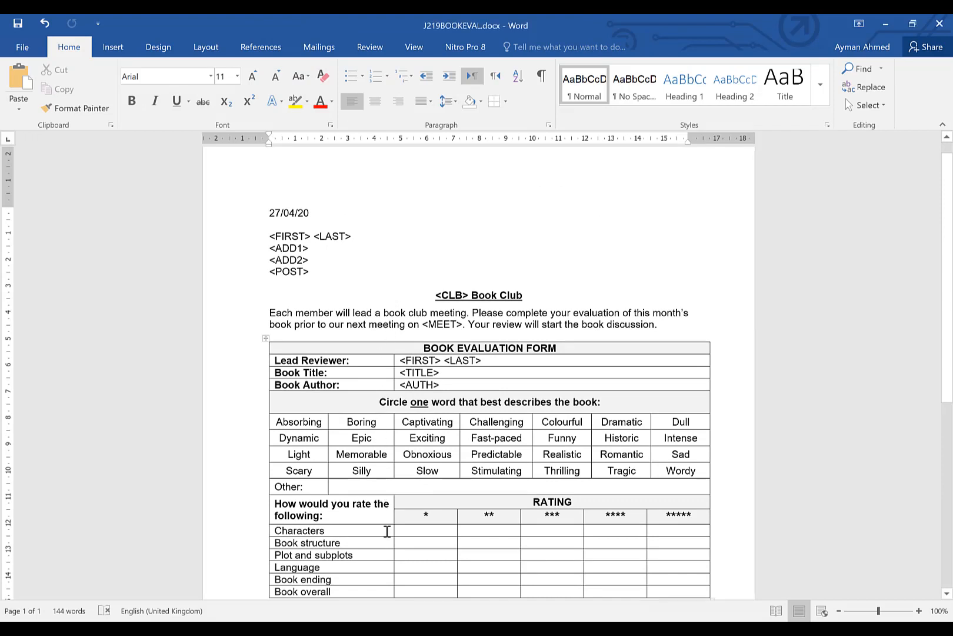
key(alt+Tab)
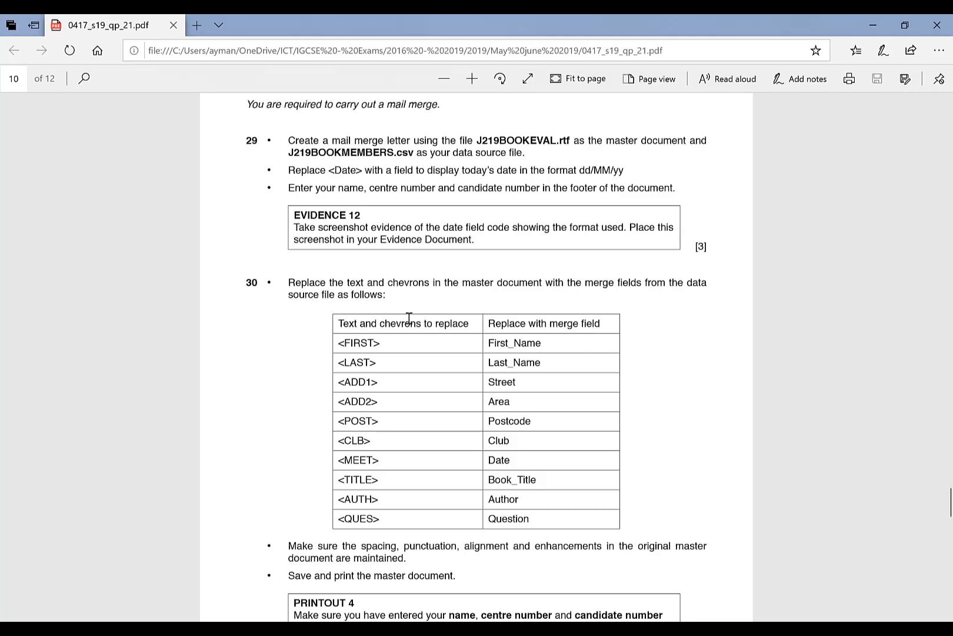
scroll(415, 312, down, 2)
scroll(422, 191, up, 1)
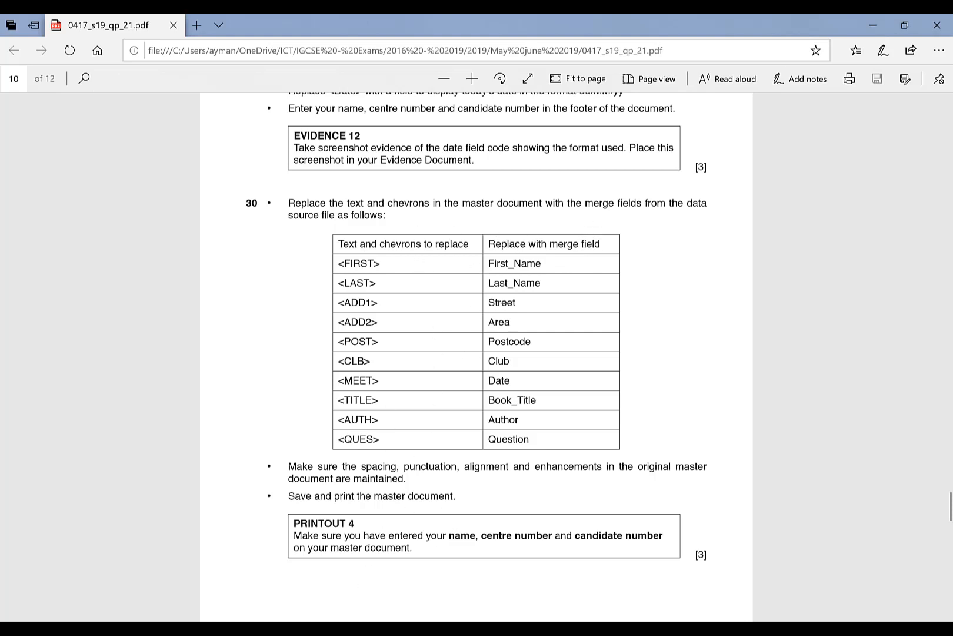
click(376, 629)
click(431, 570)
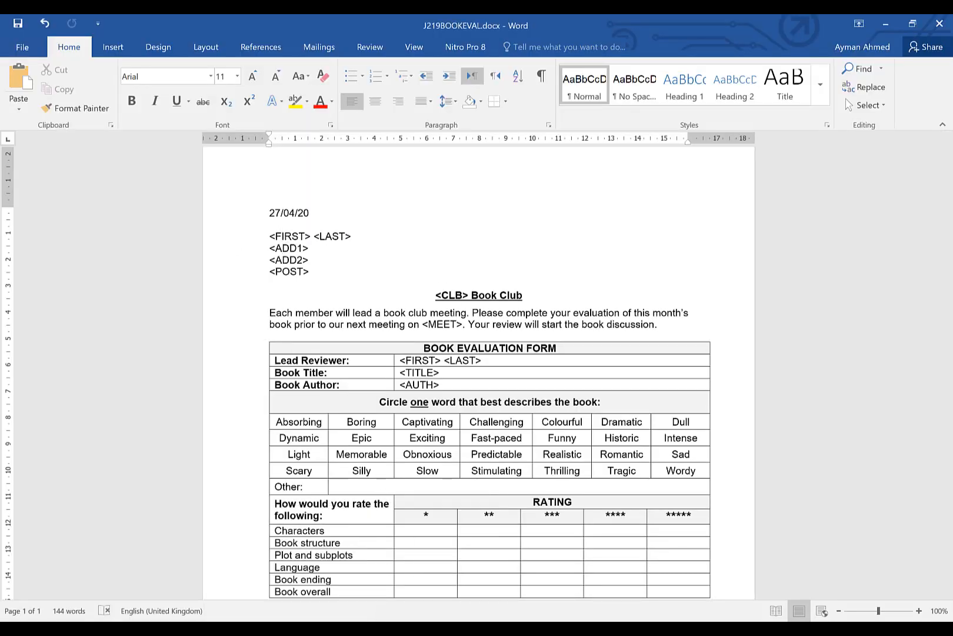
mouse_move(358, 628)
click(144, 629)
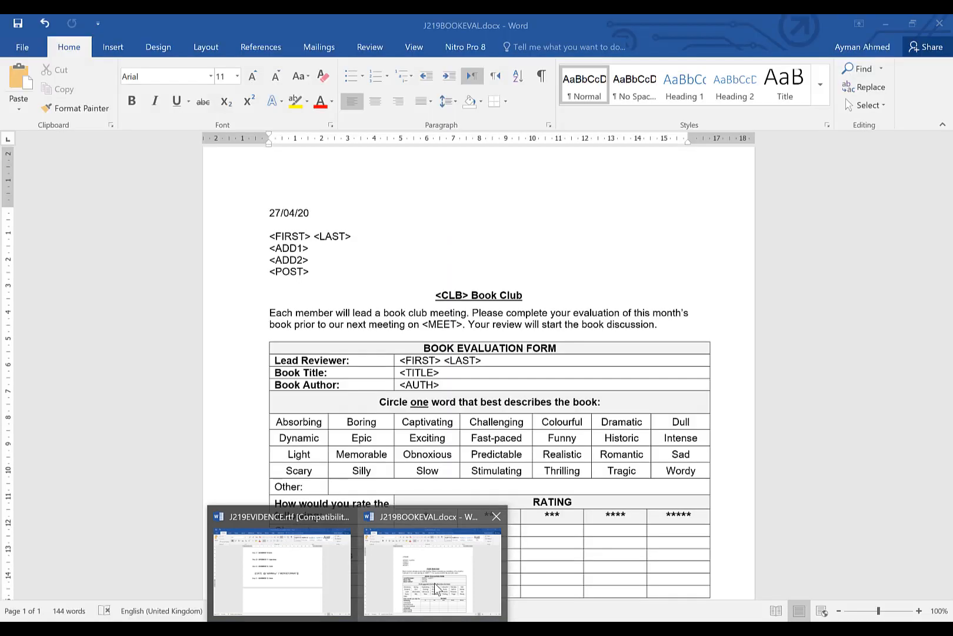
click(435, 582)
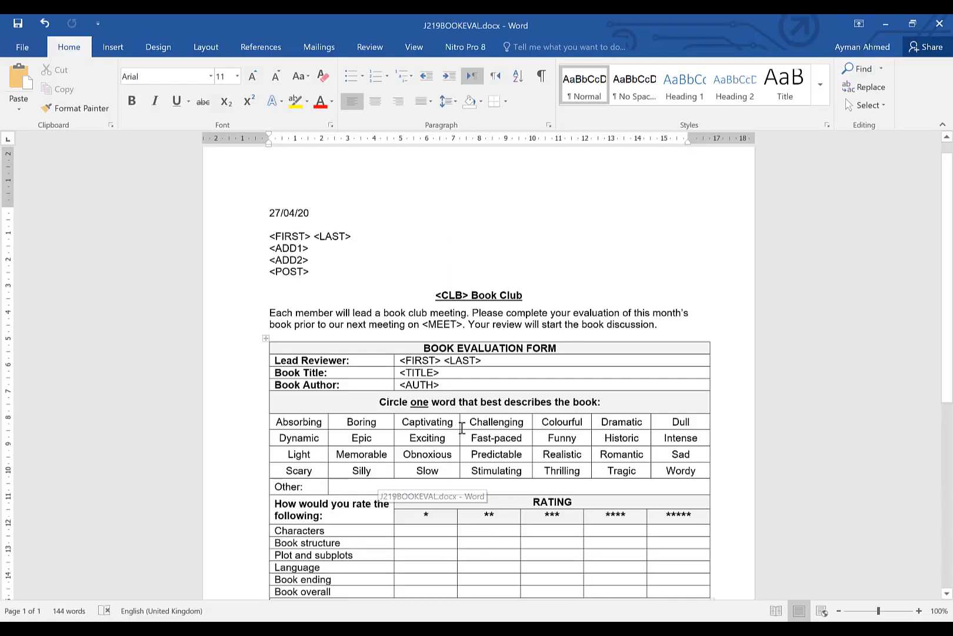
Replace <FIRST> and <LAST> in the address block with the First_Name and Last_Name merge fields
drag(269, 236, 311, 240)
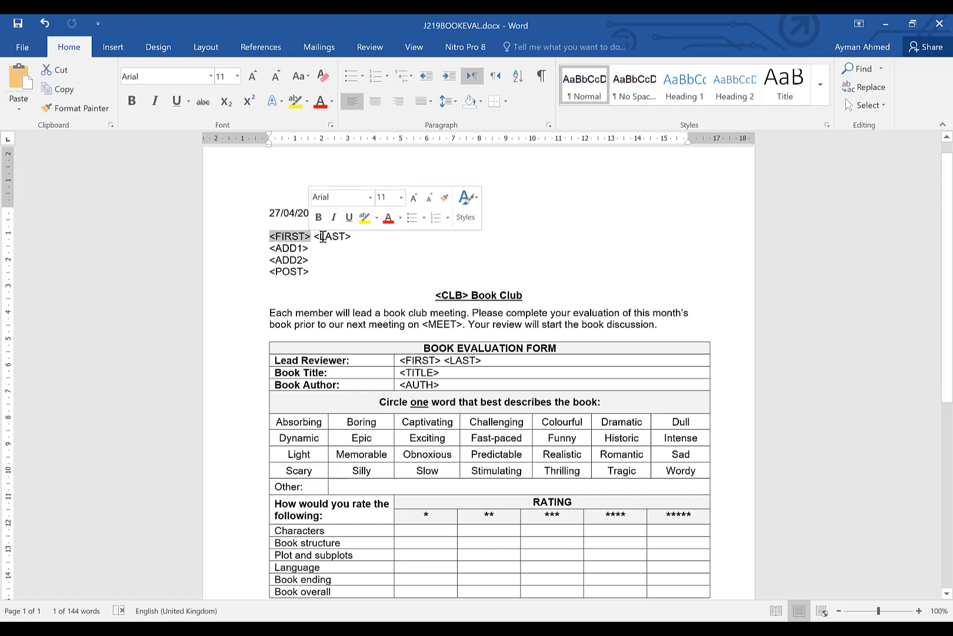
click(316, 50)
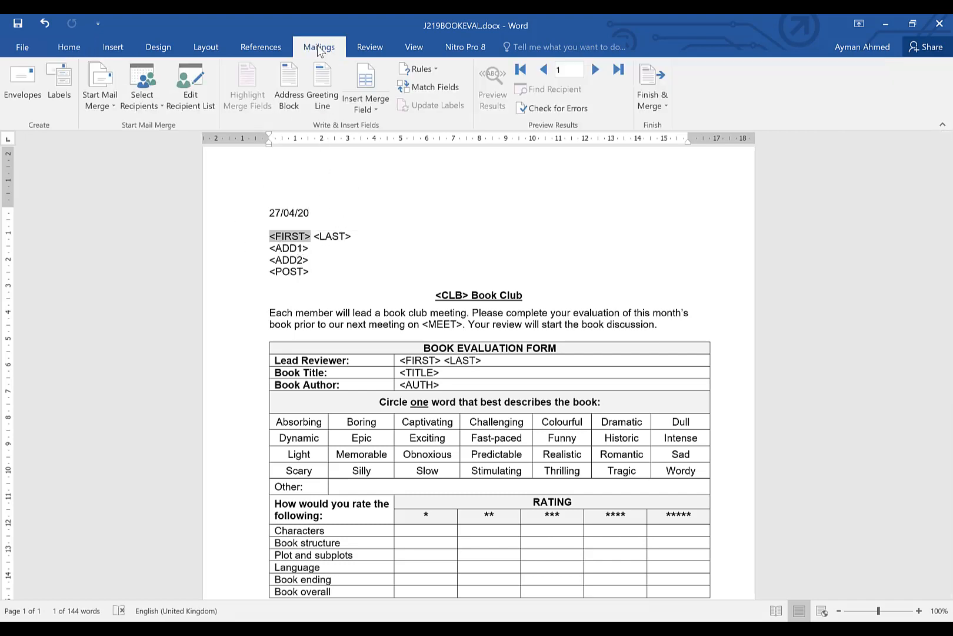
click(373, 112)
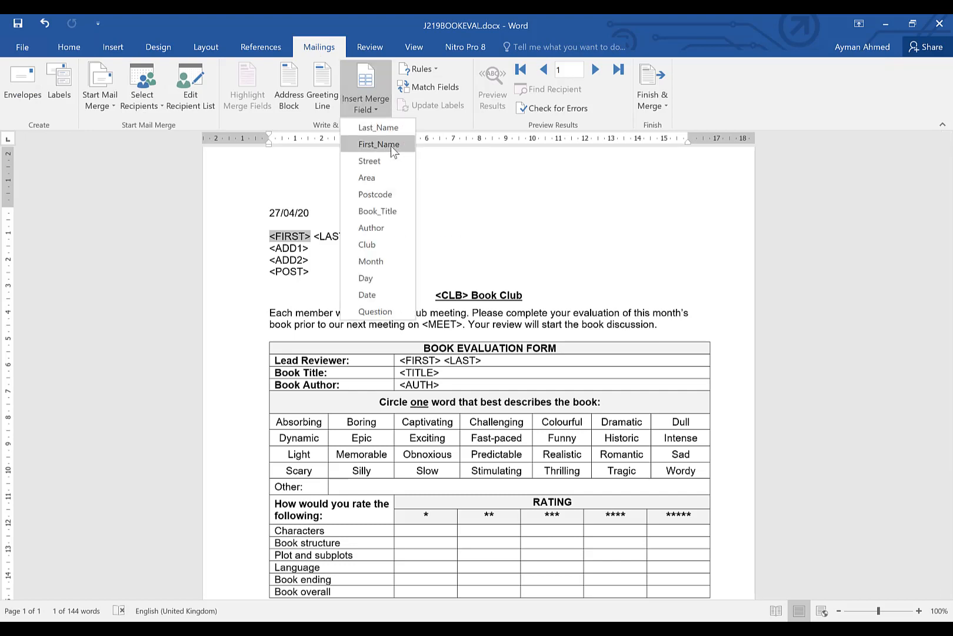
click(379, 144)
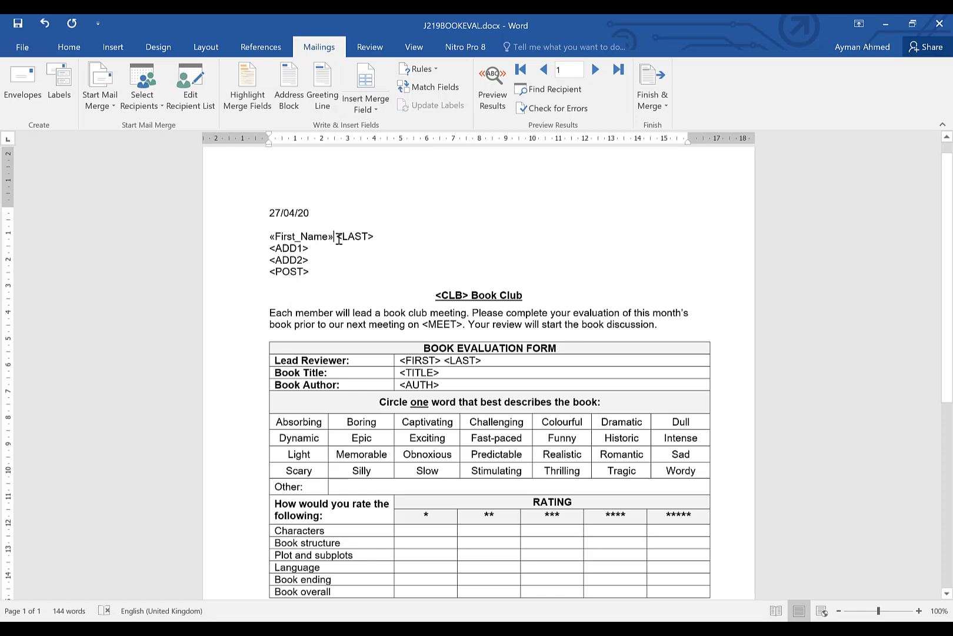
drag(339, 240, 375, 237)
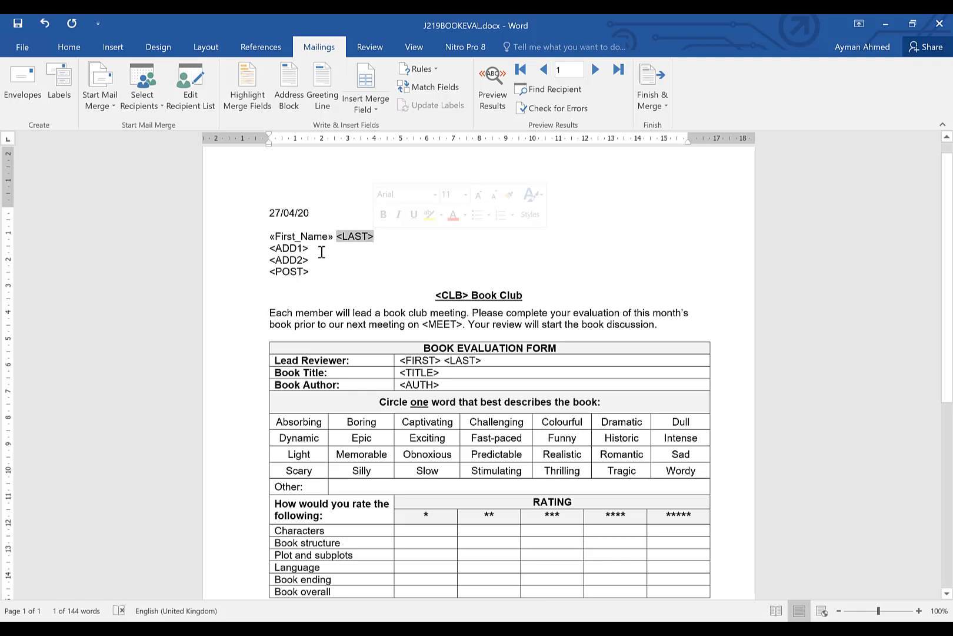
click(373, 110)
click(377, 128)
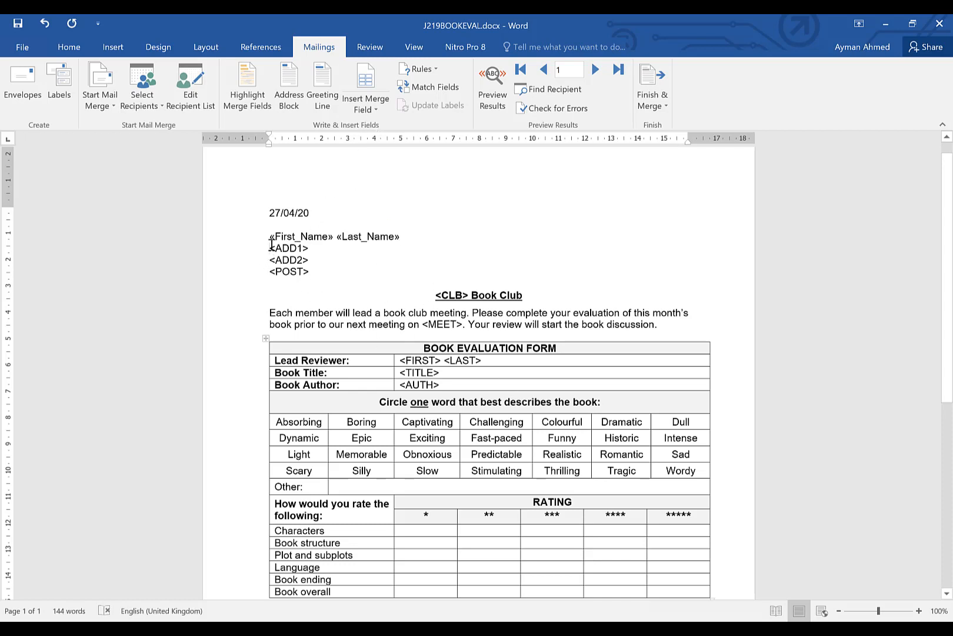
Replace <ADD1> with the Street merge field, checking the replacement table in the question paper
drag(269, 248, 311, 248)
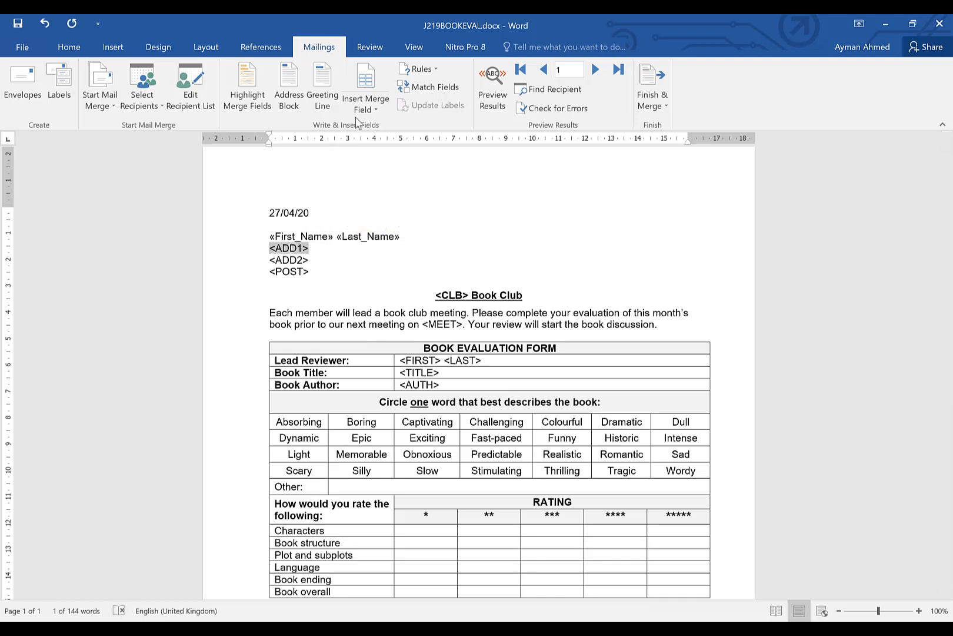
click(366, 100)
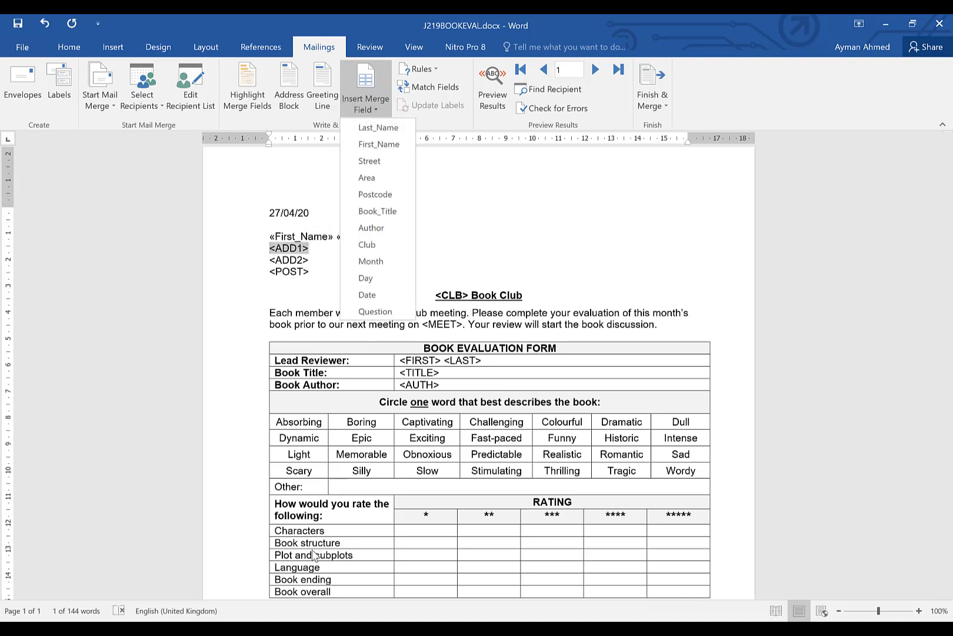
click(154, 628)
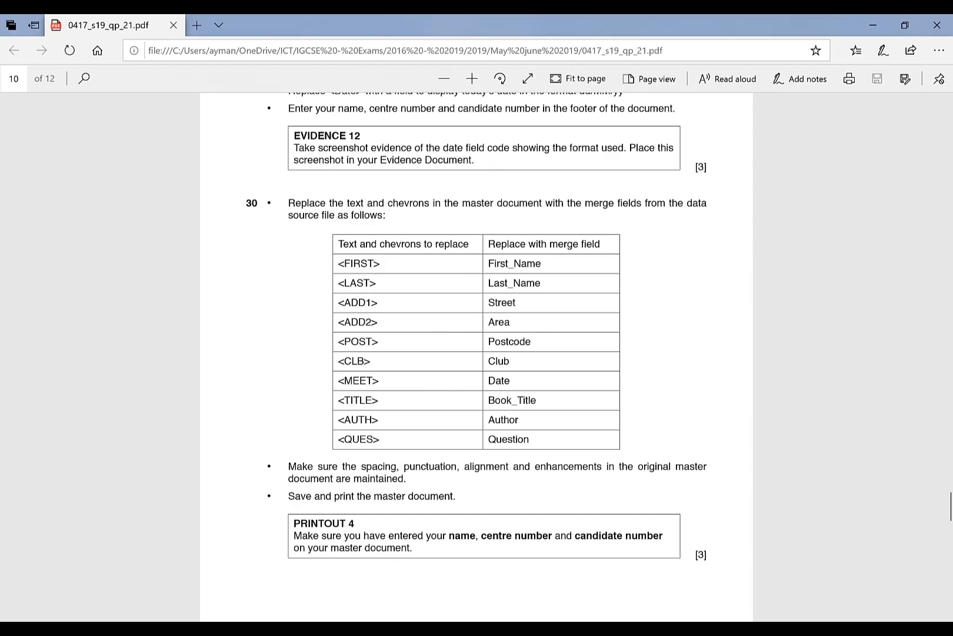
mouse_move(372, 627)
click(389, 603)
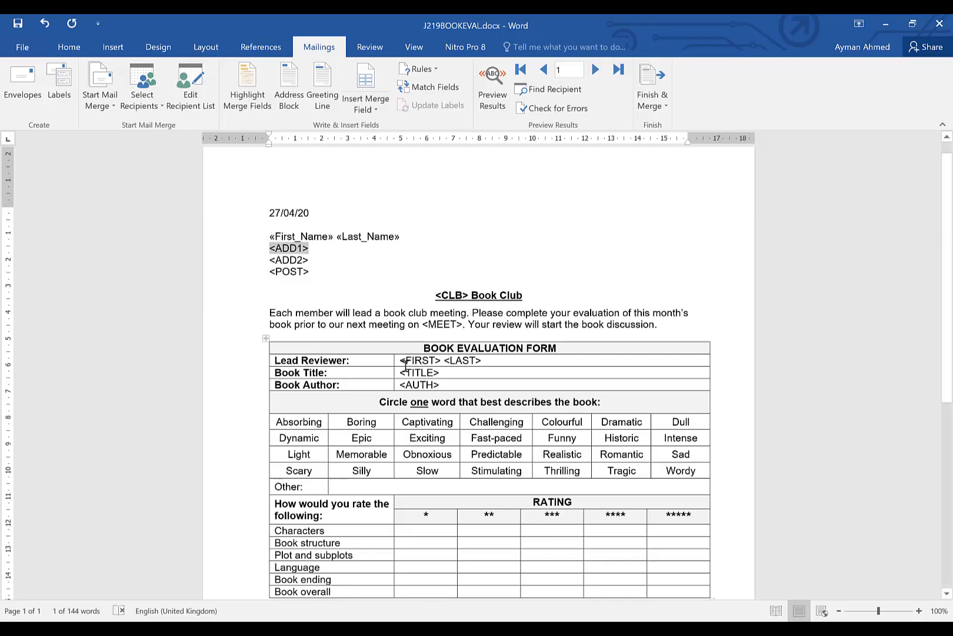
click(371, 104)
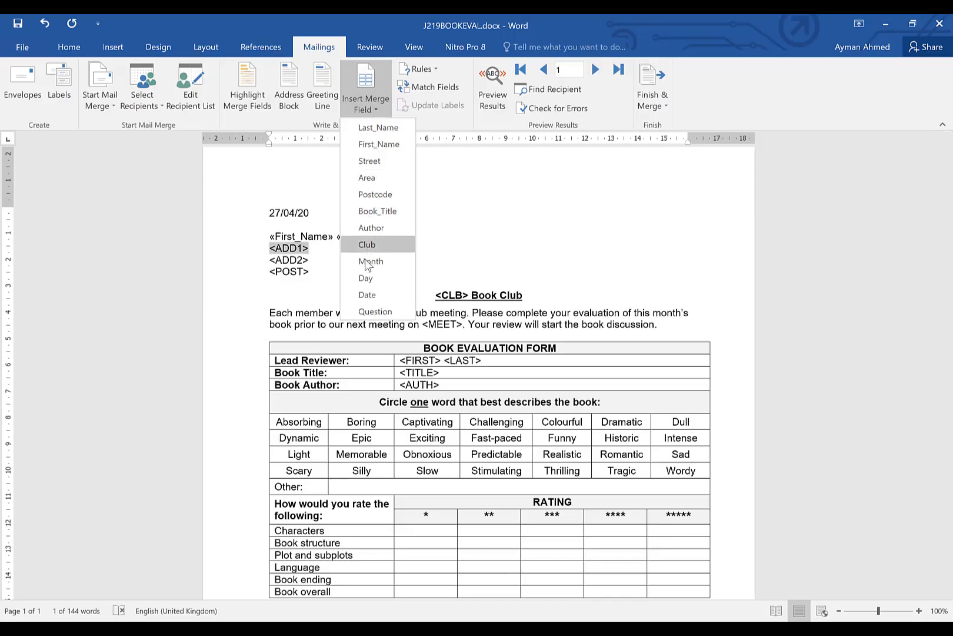
click(386, 161)
Replace <ADD2> with the Area merge field
drag(271, 259, 318, 260)
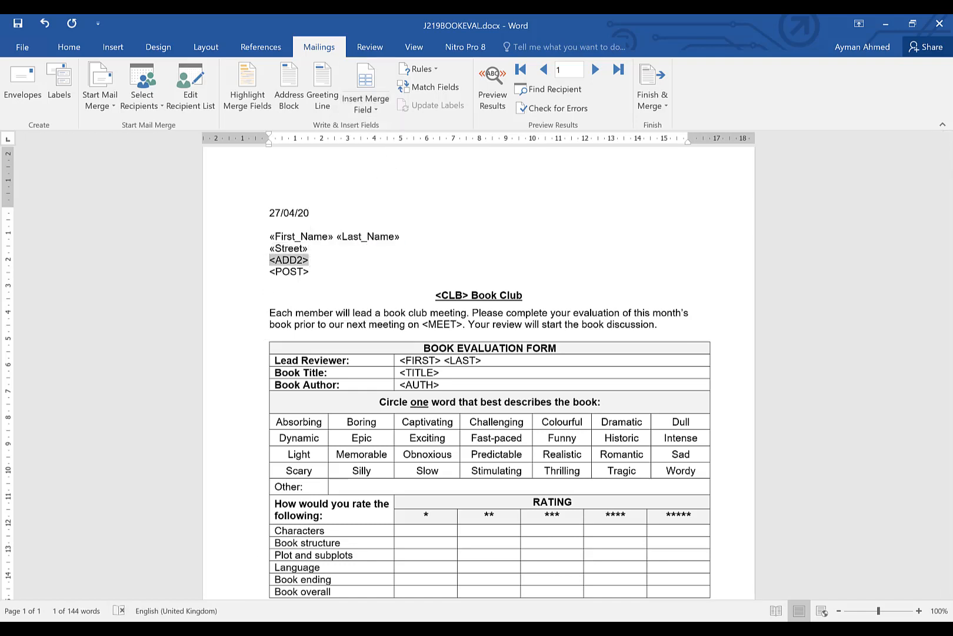
key(alt+Tab)
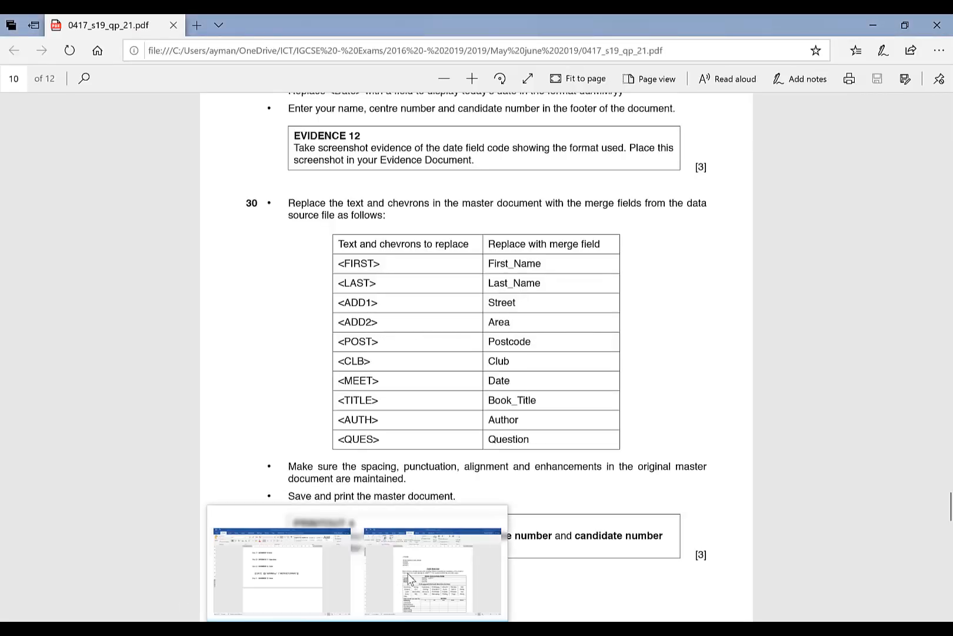
click(412, 580)
click(369, 109)
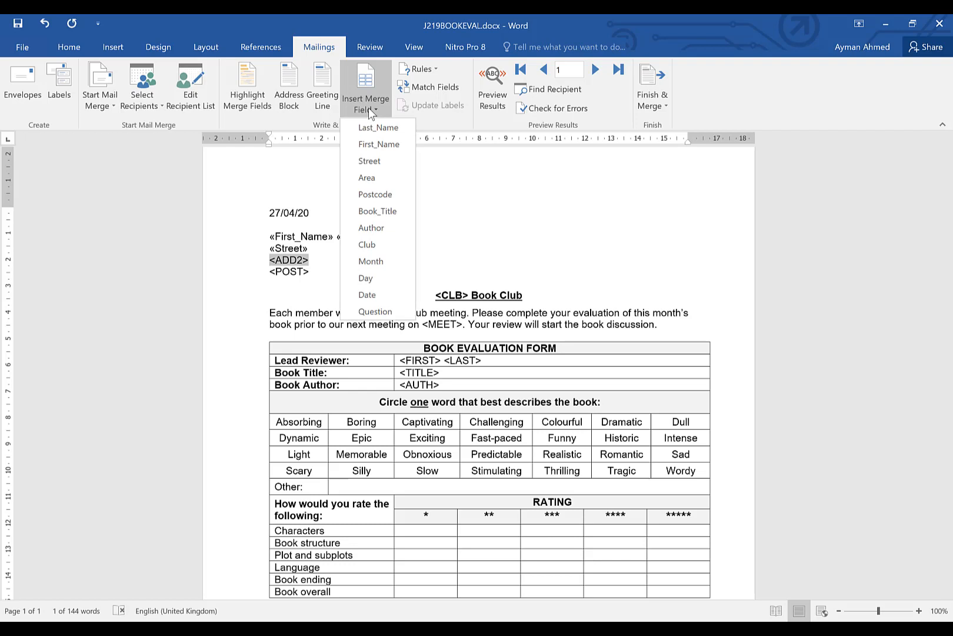
click(371, 176)
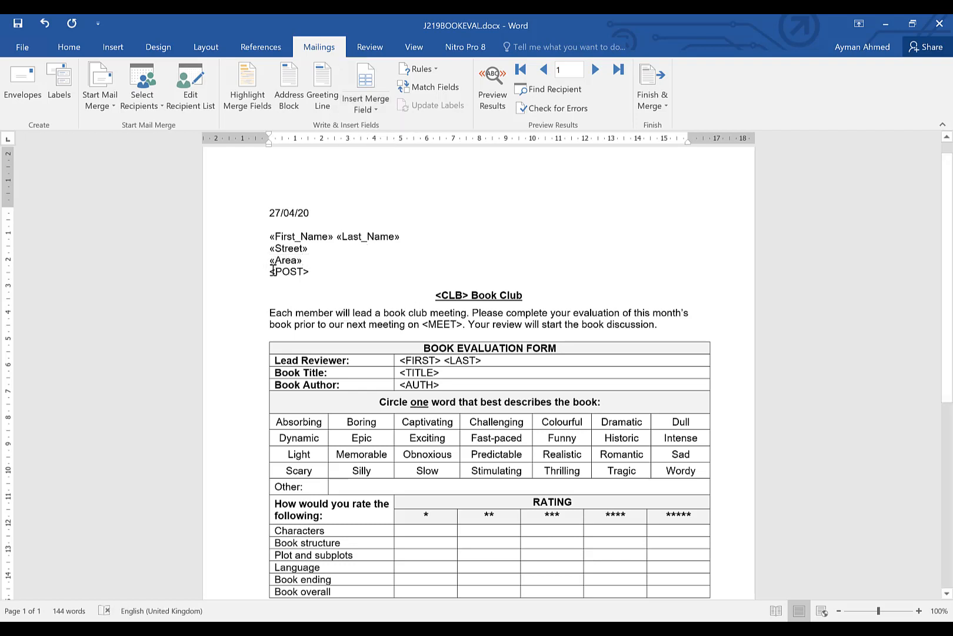
Replace <POST> with the Postcode merge field
drag(269, 275, 310, 273)
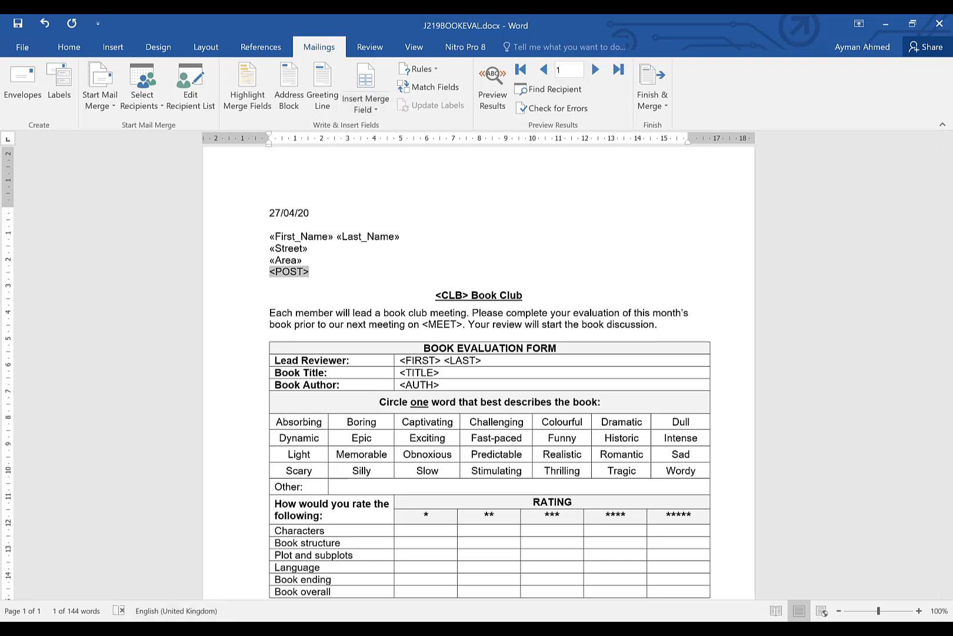
click(181, 630)
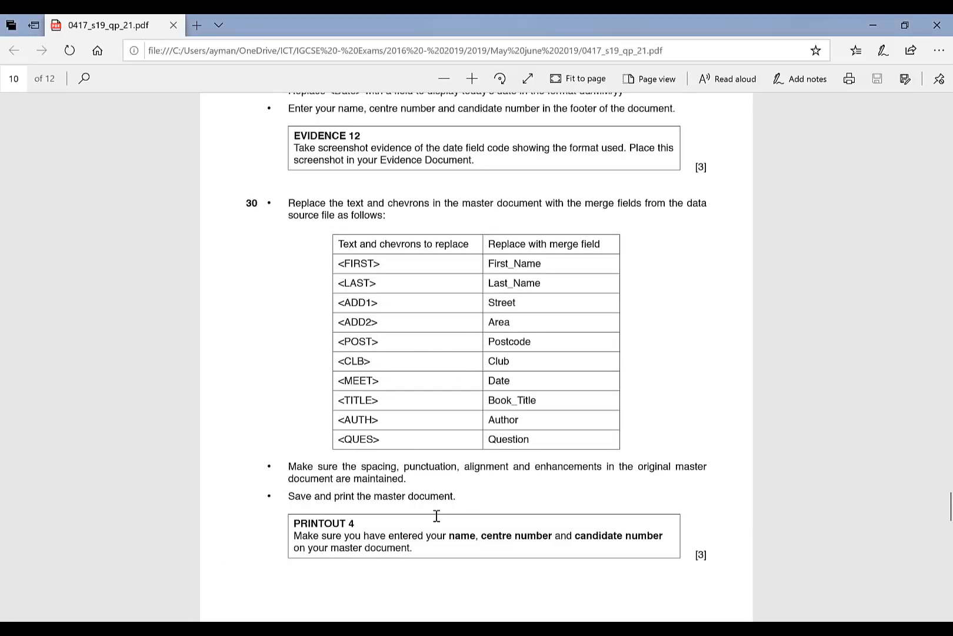
click(436, 574)
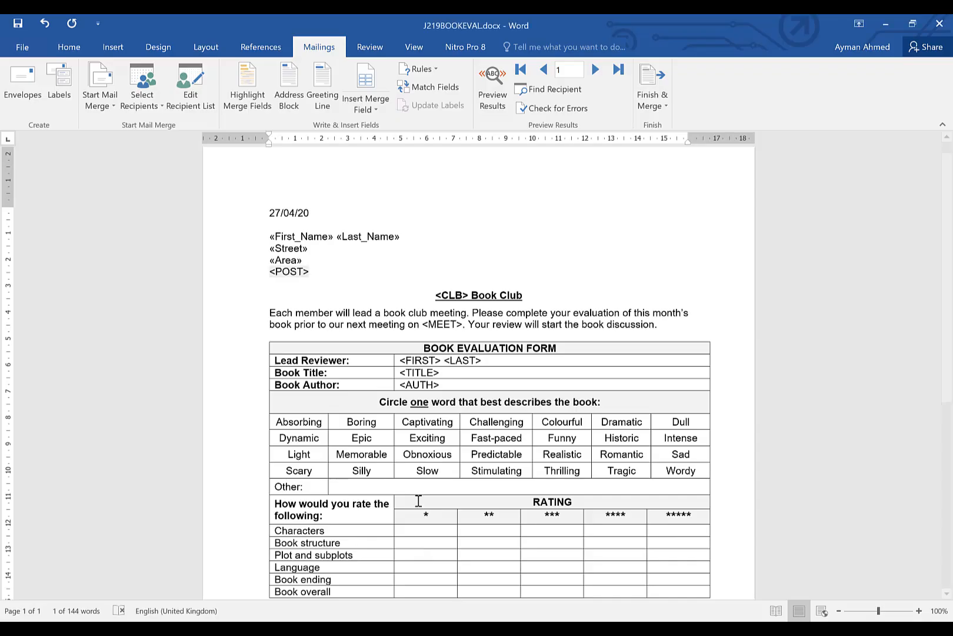
click(368, 109)
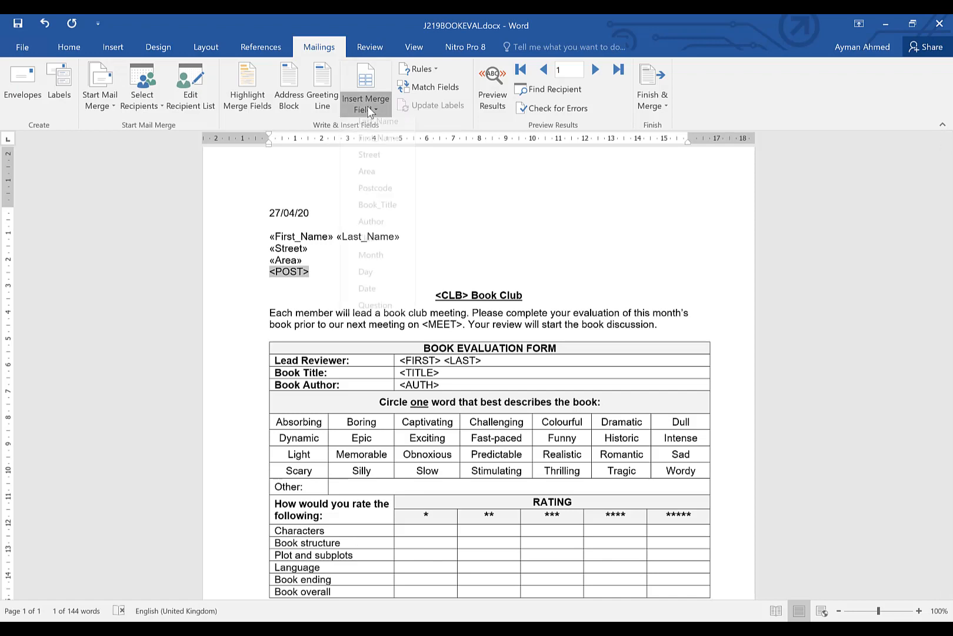
click(377, 195)
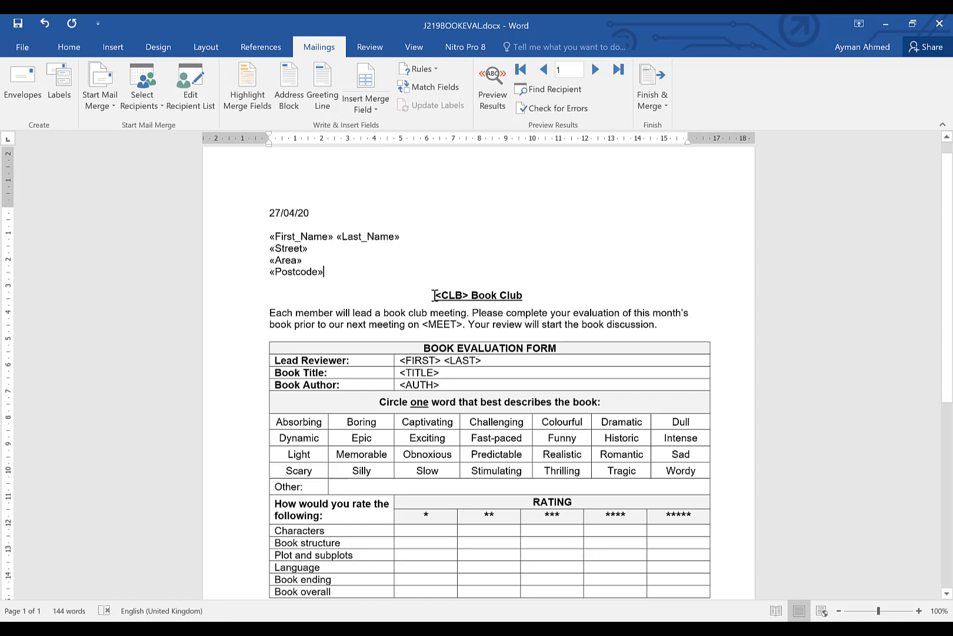
Replace <CLB> in the heading with the Club merge field
drag(435, 294, 471, 298)
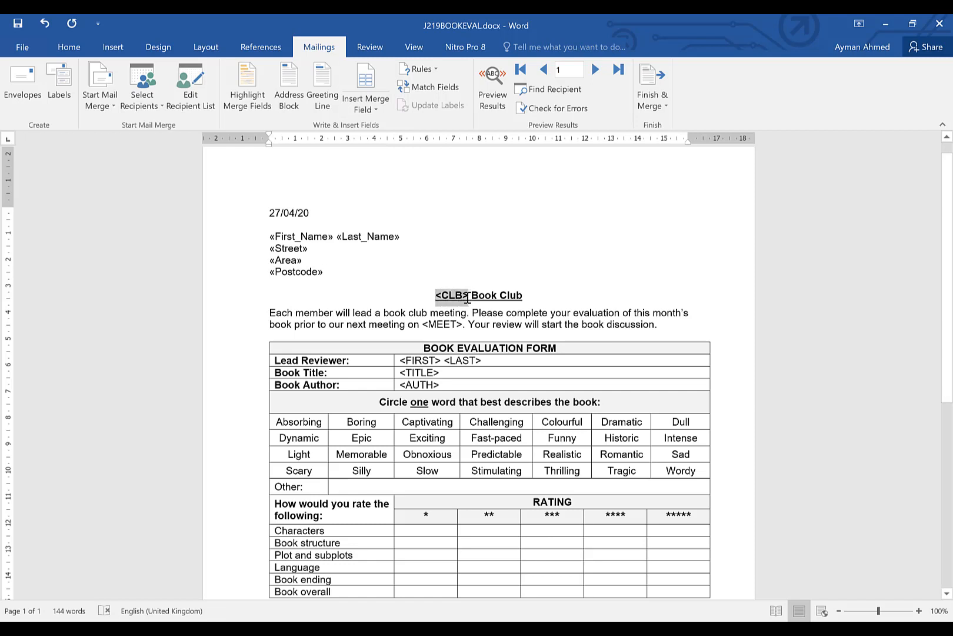
click(154, 562)
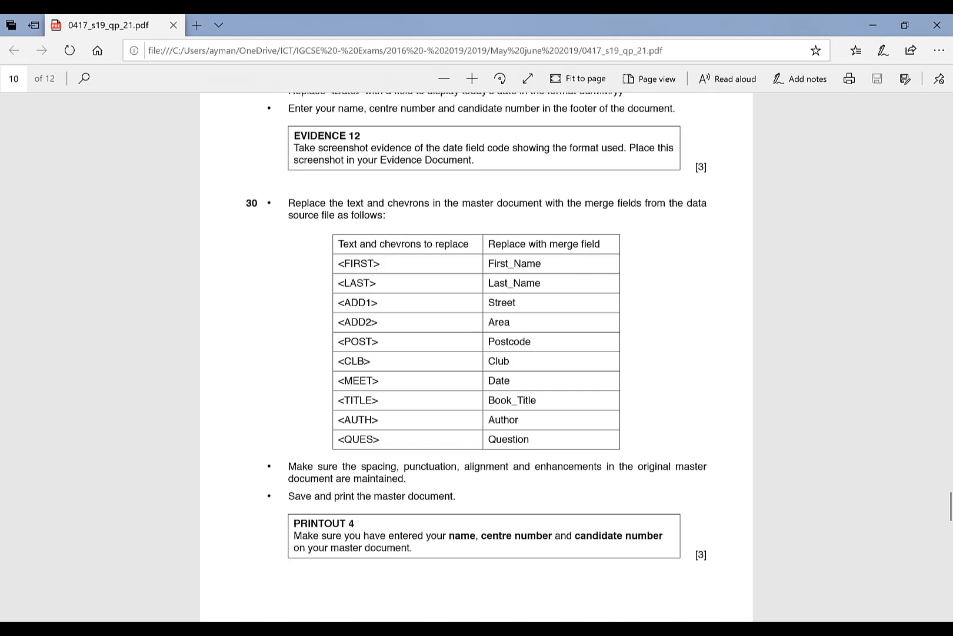
click(151, 629)
click(151, 630)
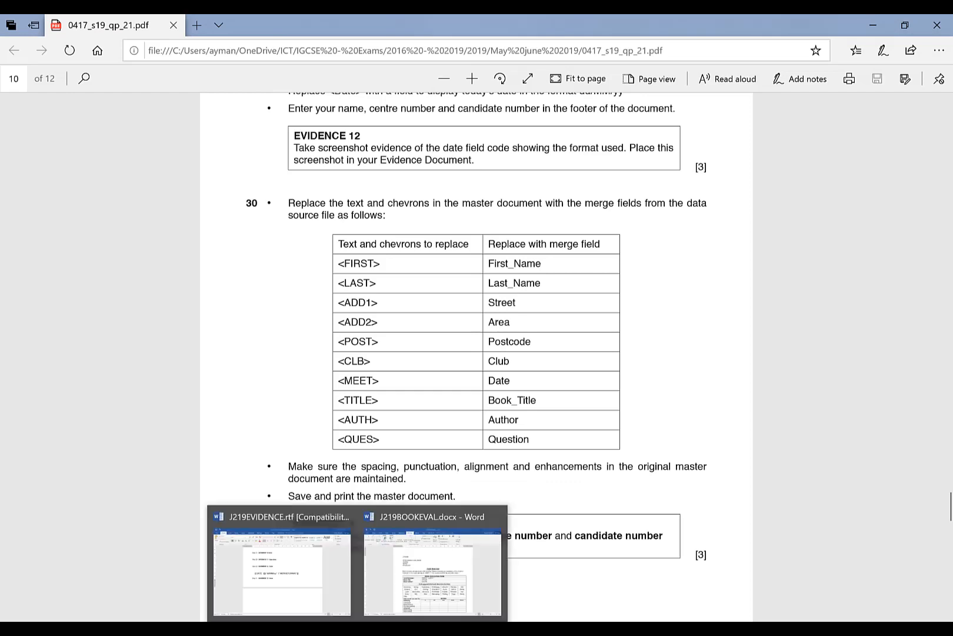
click(409, 562)
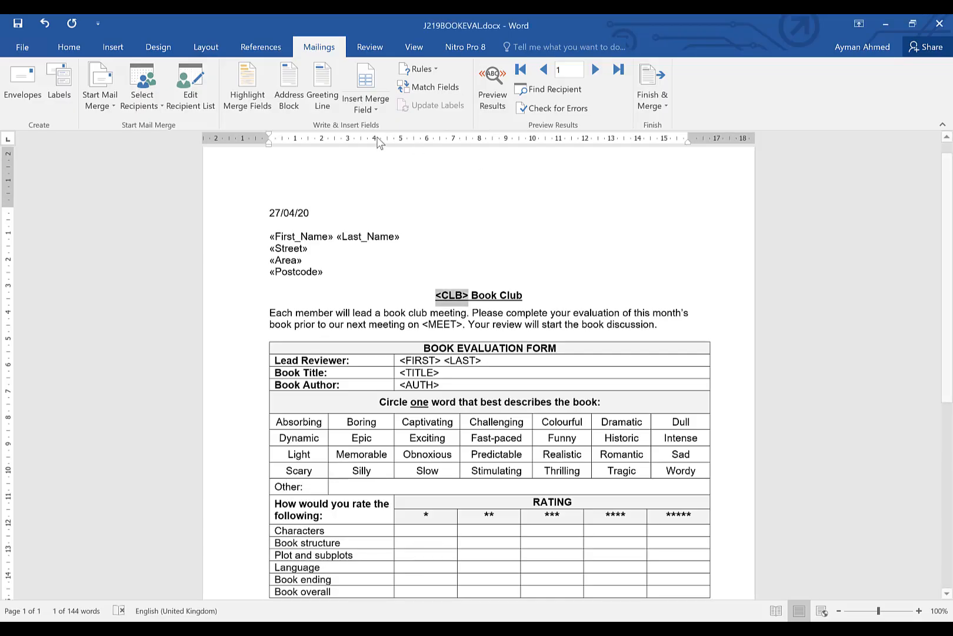
click(374, 111)
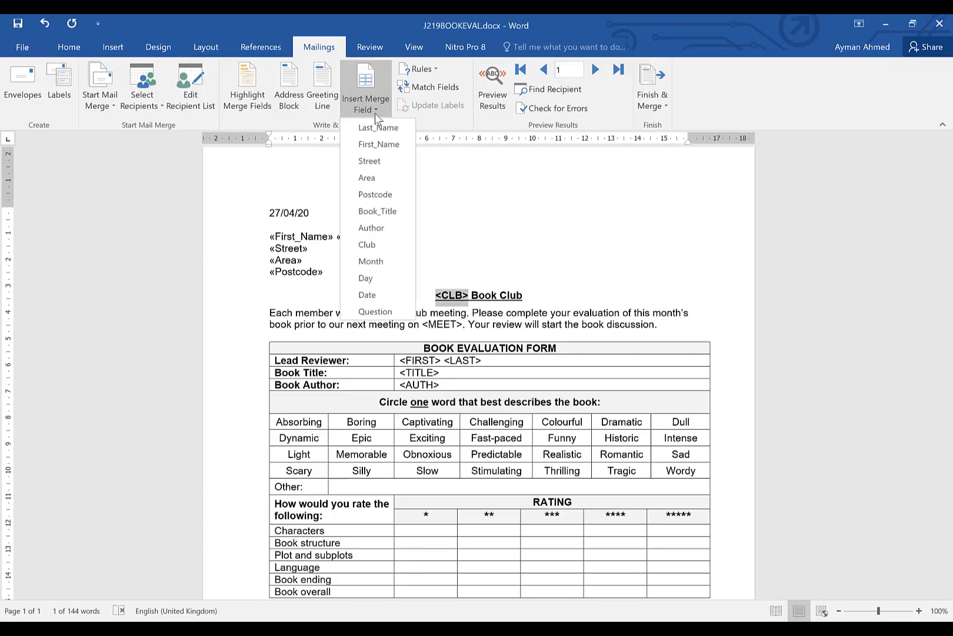
click(378, 241)
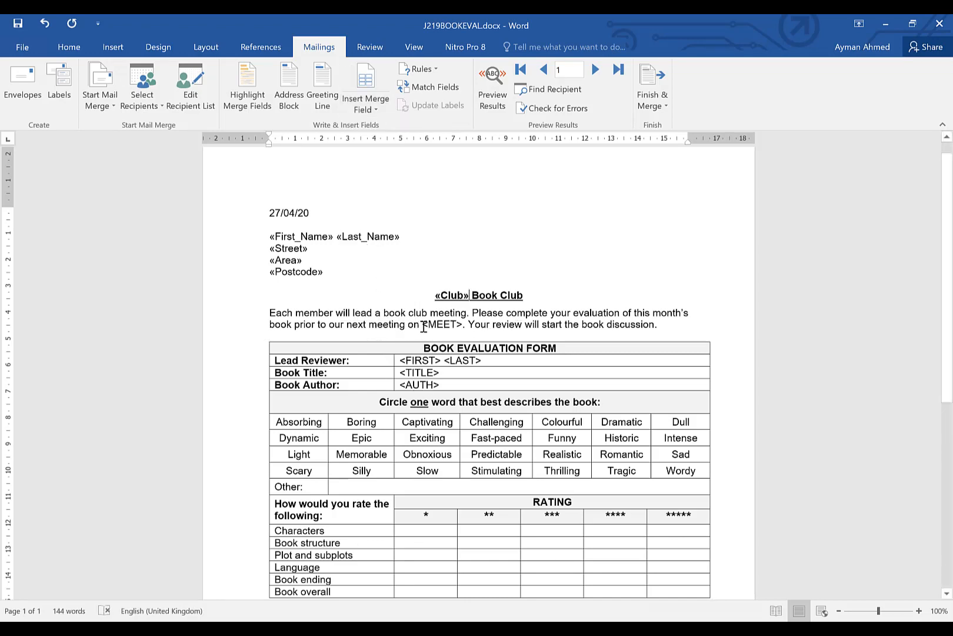
Replace <MEET> in the opening paragraph with the Date merge field
drag(423, 327, 465, 323)
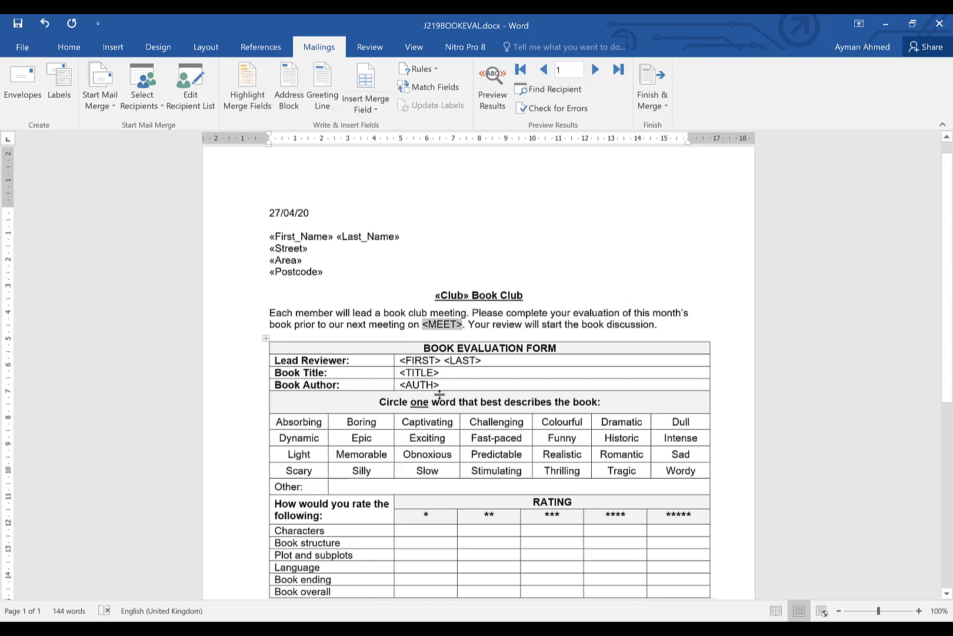
key(alt+Tab)
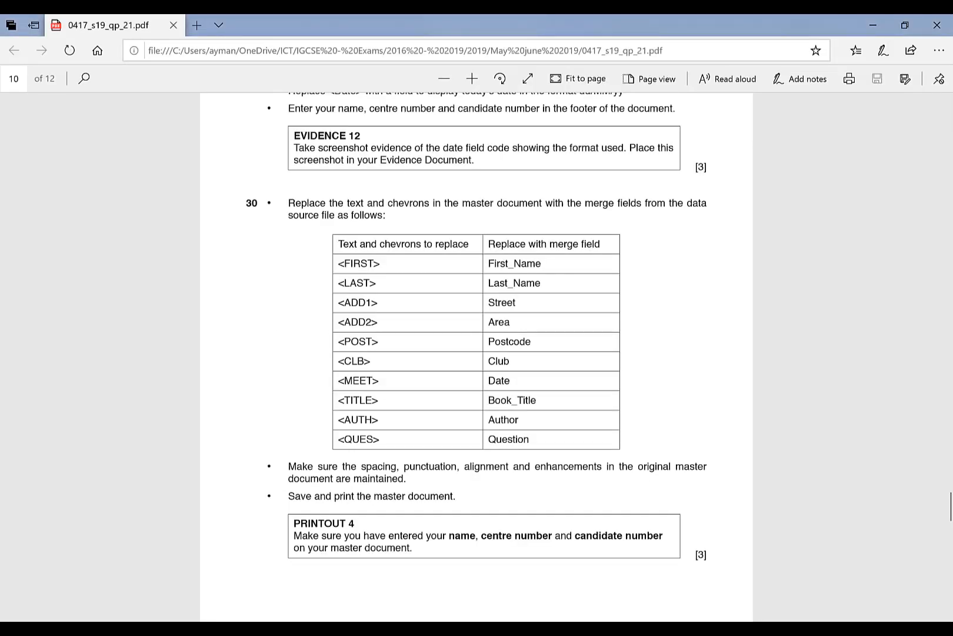
key(alt+Tab)
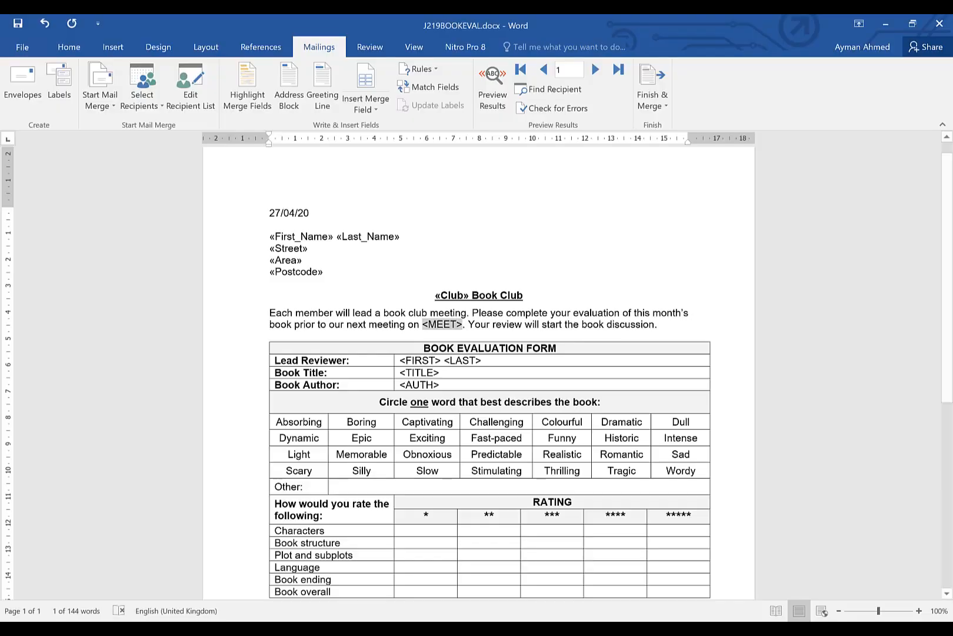
click(372, 109)
click(376, 280)
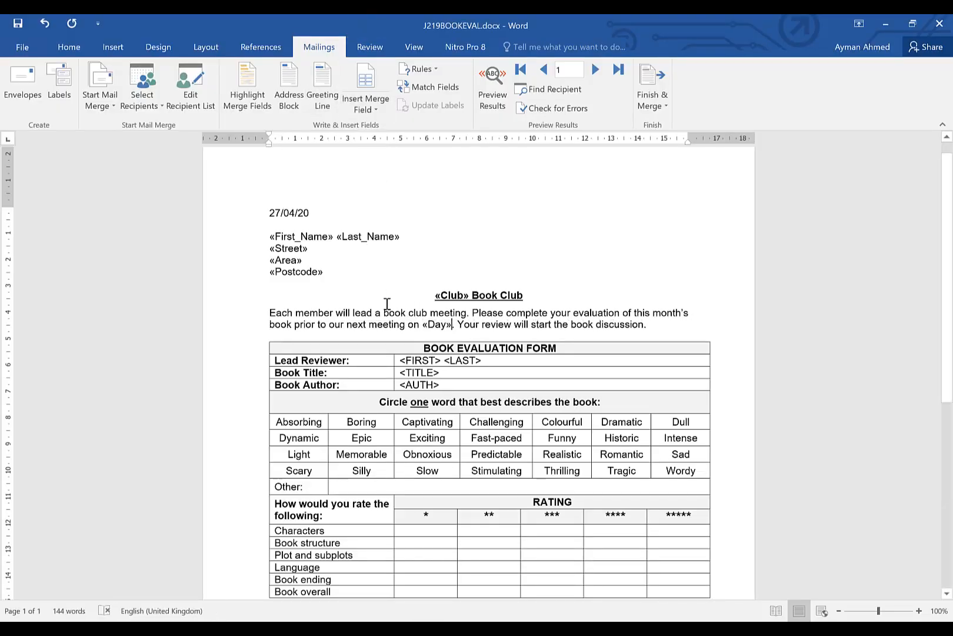
key(alt+Tab)
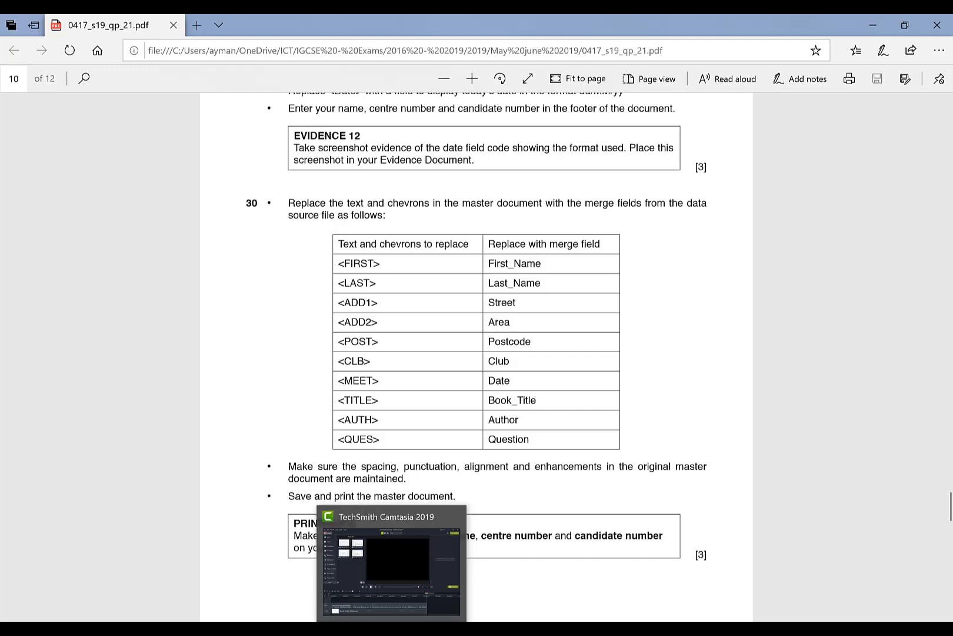
click(406, 583)
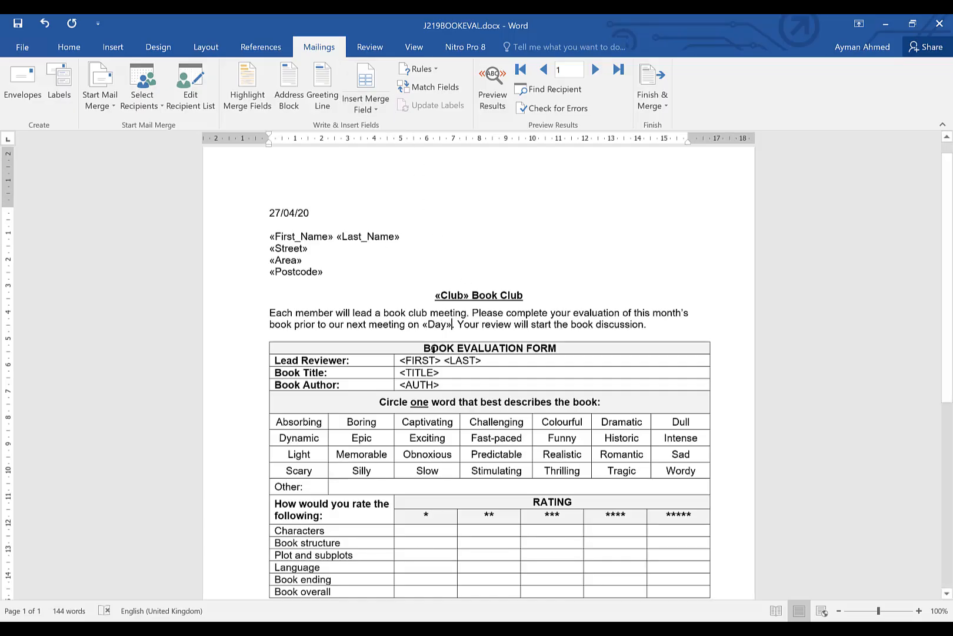
click(424, 326)
click(368, 105)
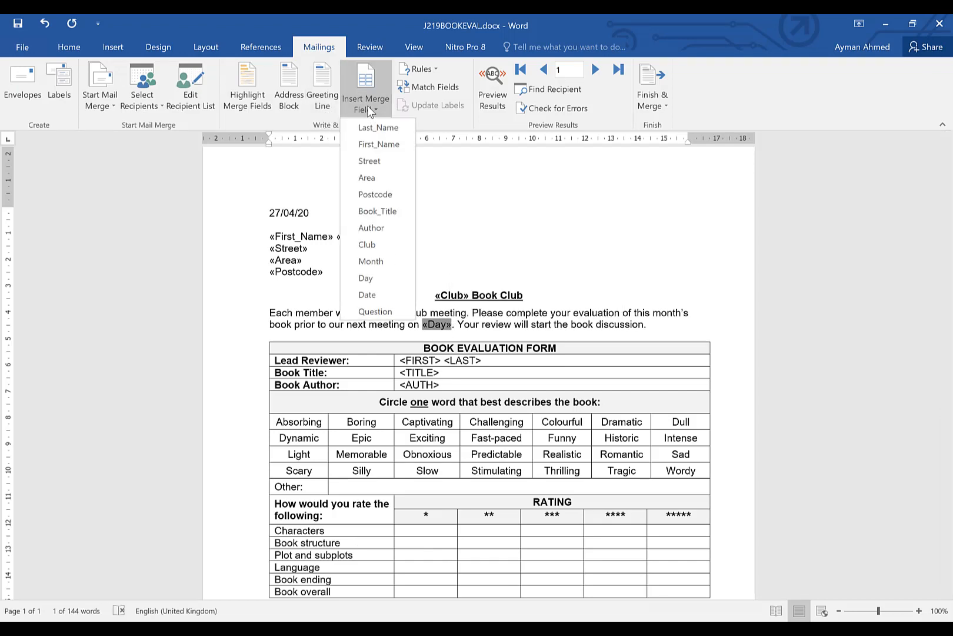
click(378, 290)
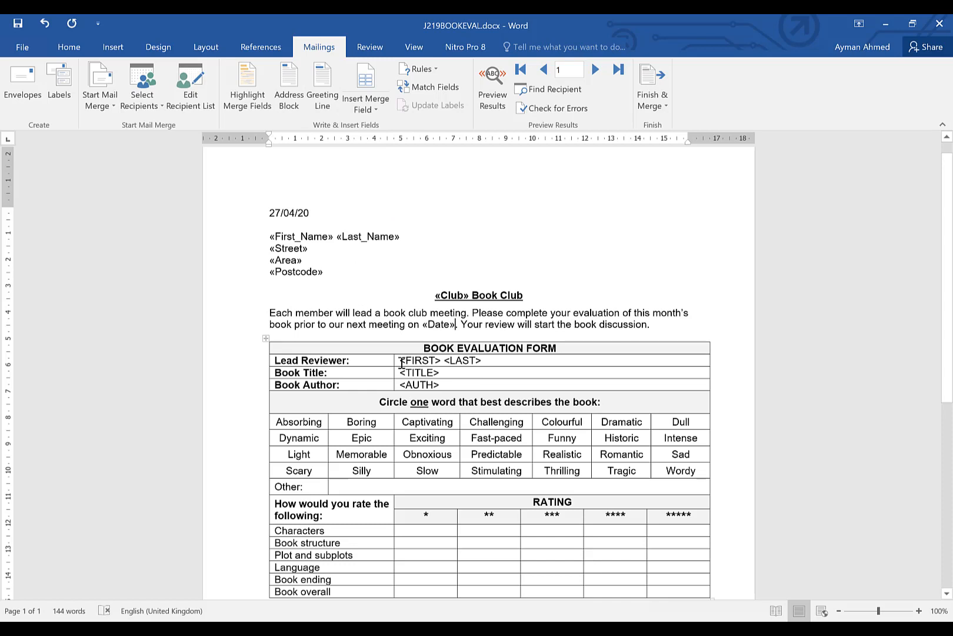
Replace <FIRST> in the Lead Reviewer row with the First_Name merge field
drag(401, 363, 445, 358)
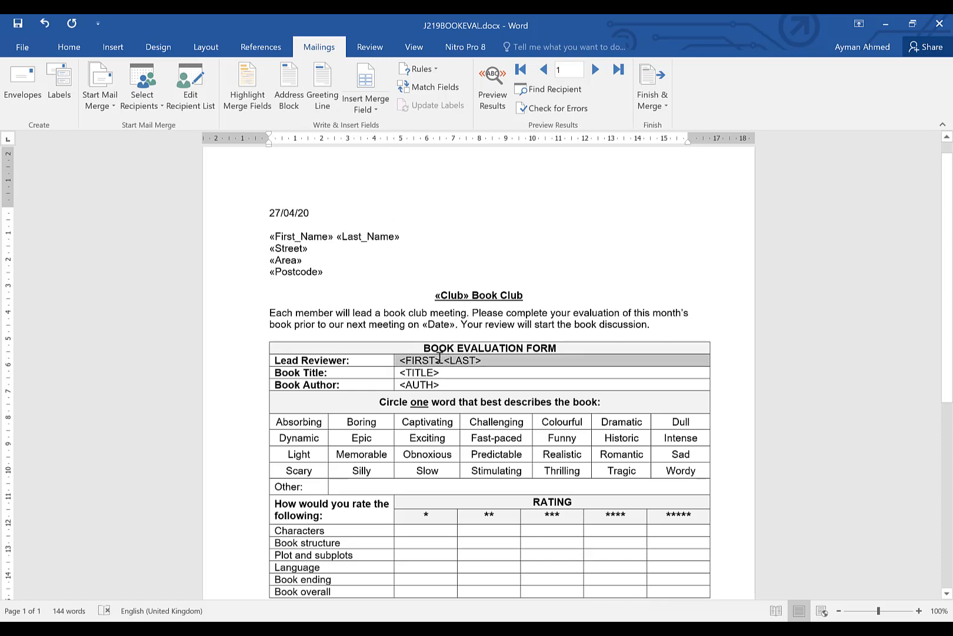
click(414, 332)
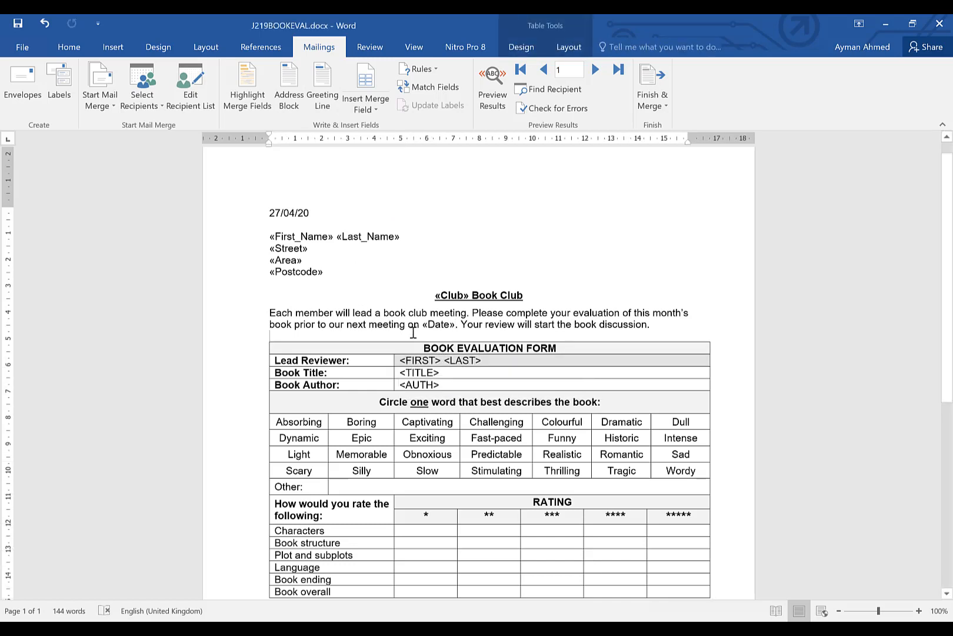
click(403, 360)
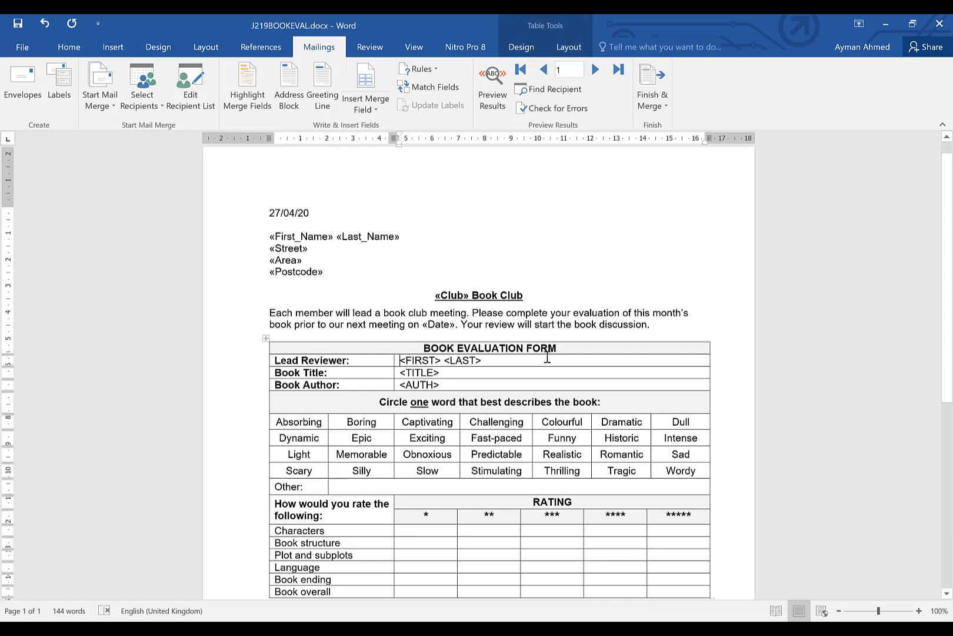
key(shift+Right)
key(shift+Right)
key(shift+Right)
key(shift+Right)
key(shift+Right)
key(shift+Right)
key(shift+Right)
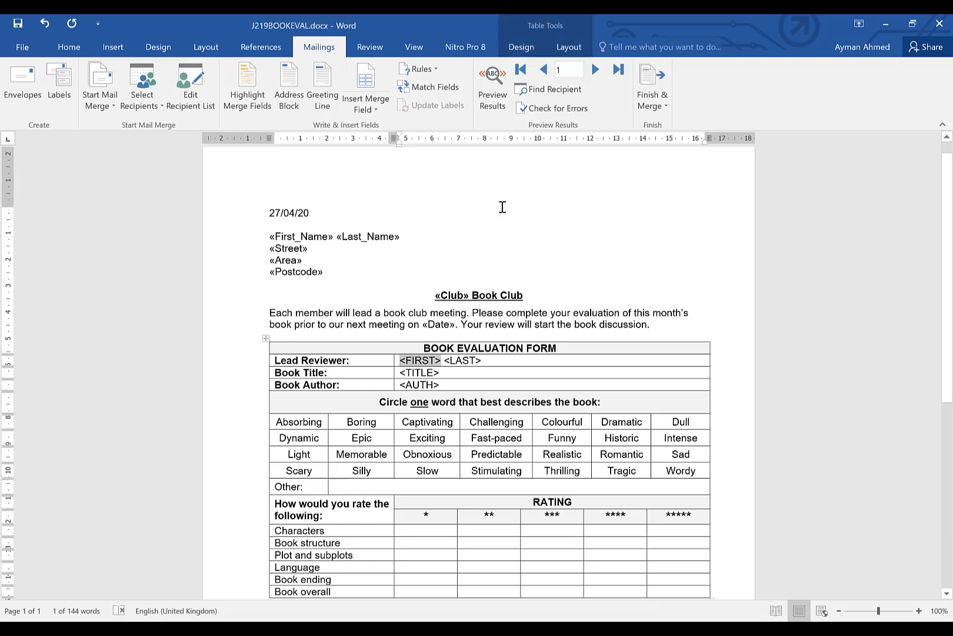
click(351, 105)
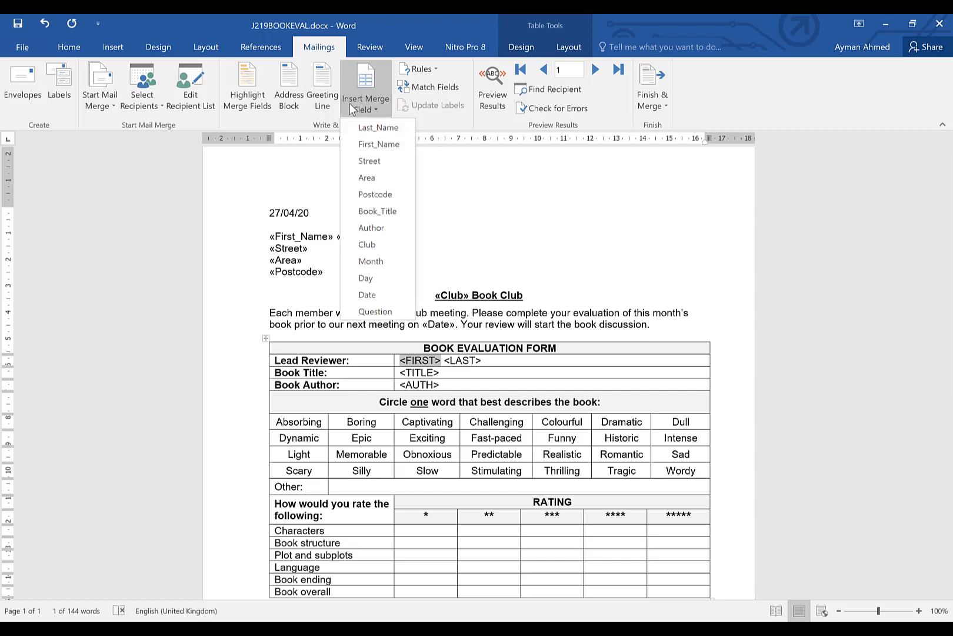
click(391, 144)
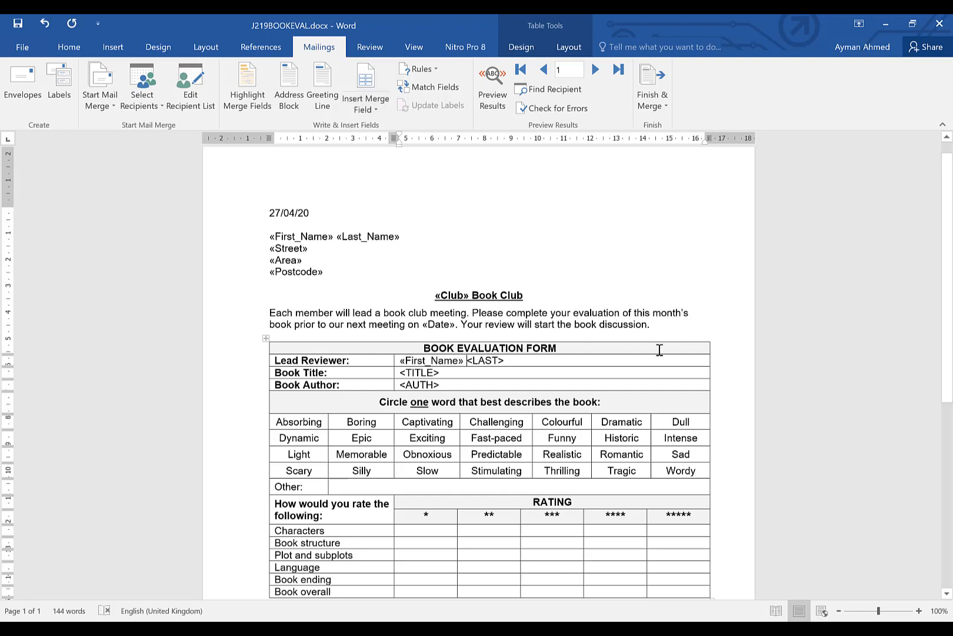
Replace <LAST> in the Lead Reviewer row with the Last_Name merge field
key(shift+Right)
key(shift+Right)
key(shift+Right)
key(shift+Right)
key(shift+Right)
key(shift+Right)
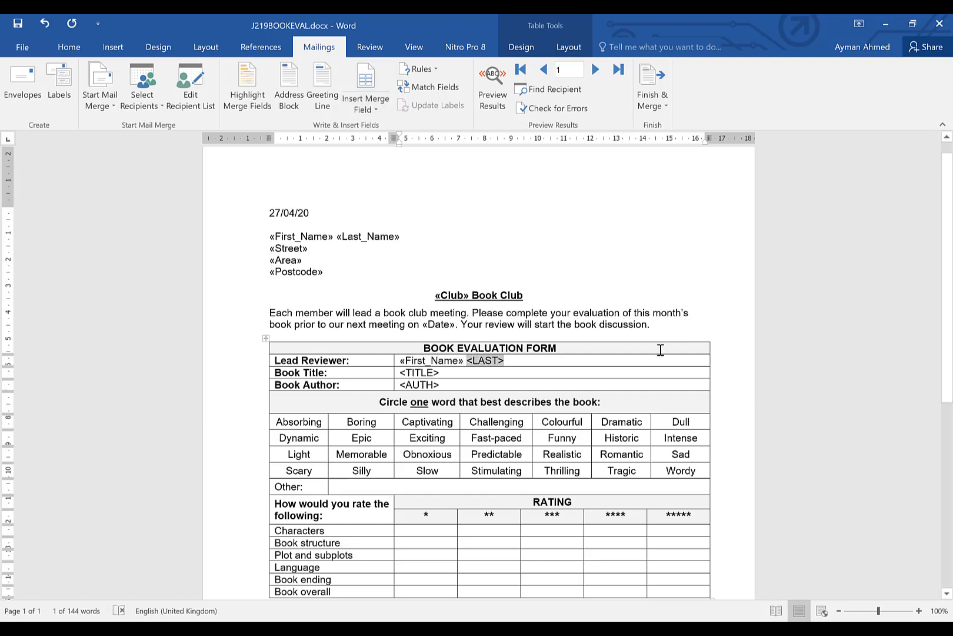
click(368, 108)
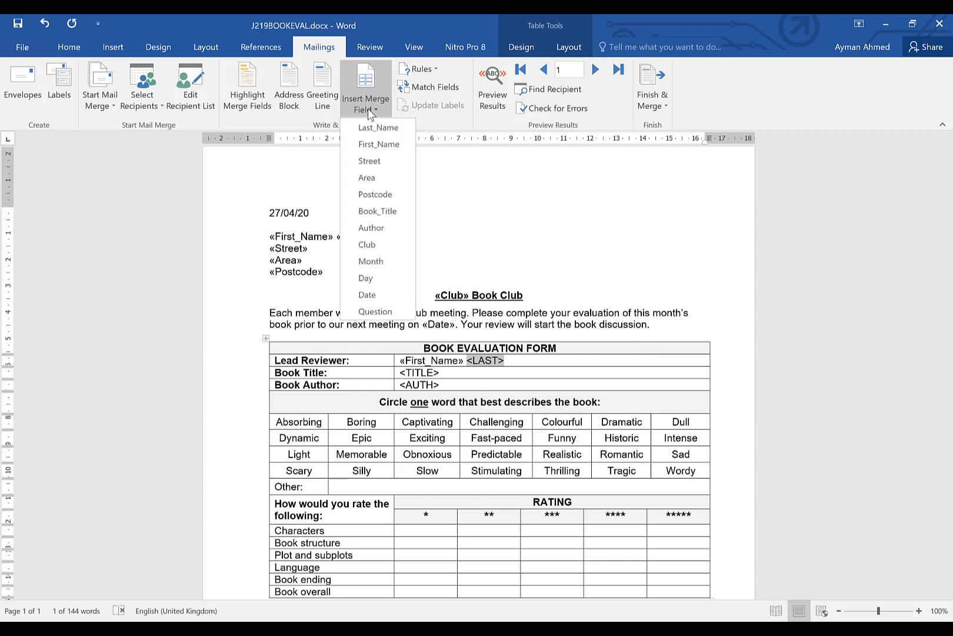
click(397, 131)
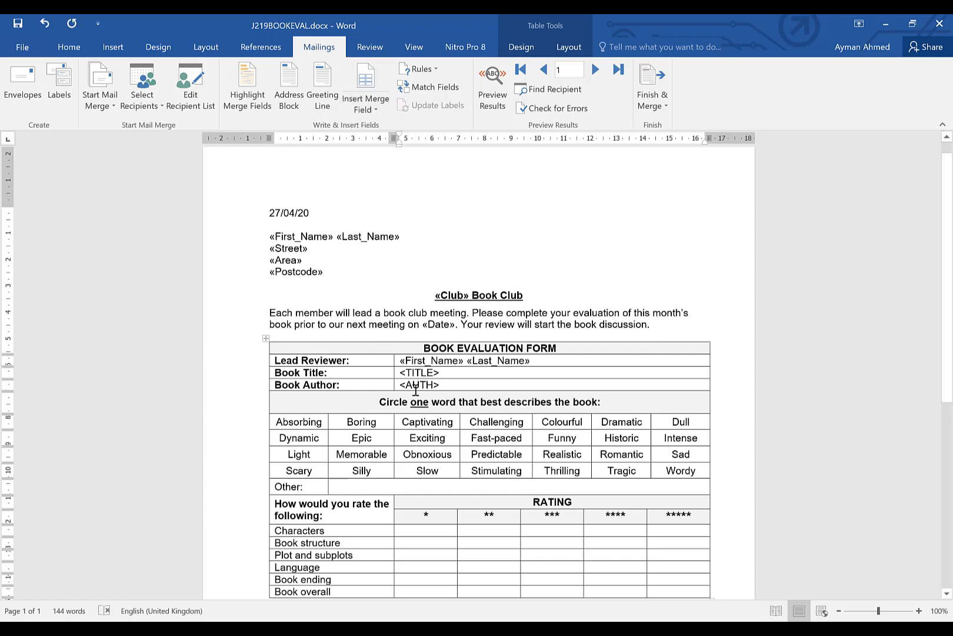
Replace <TITLE> in the Book Title row with the Book_Title merge field, checking the task sheet's field list
click(403, 373)
key(shift+Right)
key(shift+Right)
key(shift+Right)
key(shift+Right)
key(shift+Right)
key(shift+Right)
key(shift+Right)
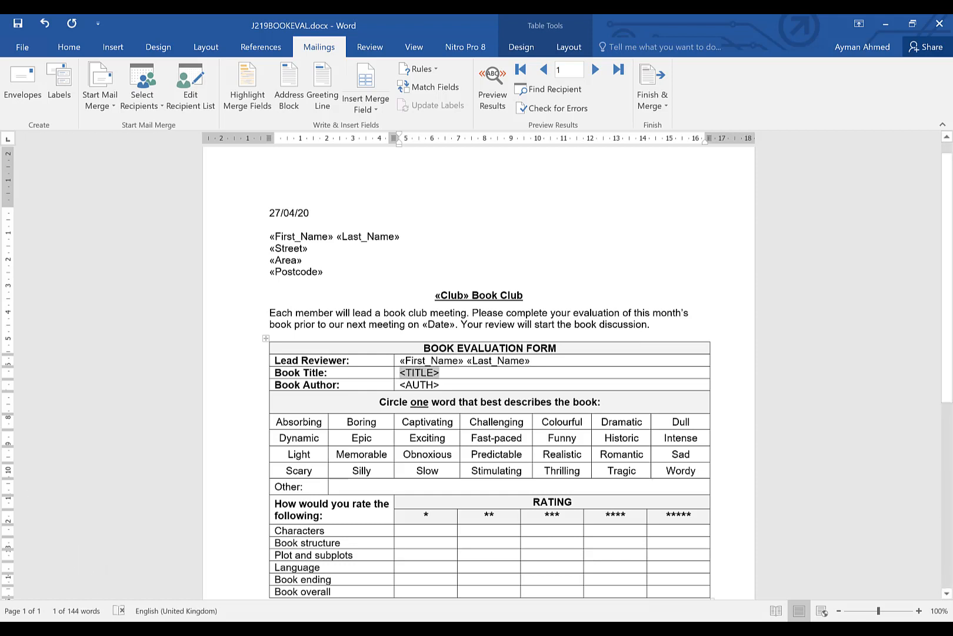
mouse_move(153, 628)
click(152, 565)
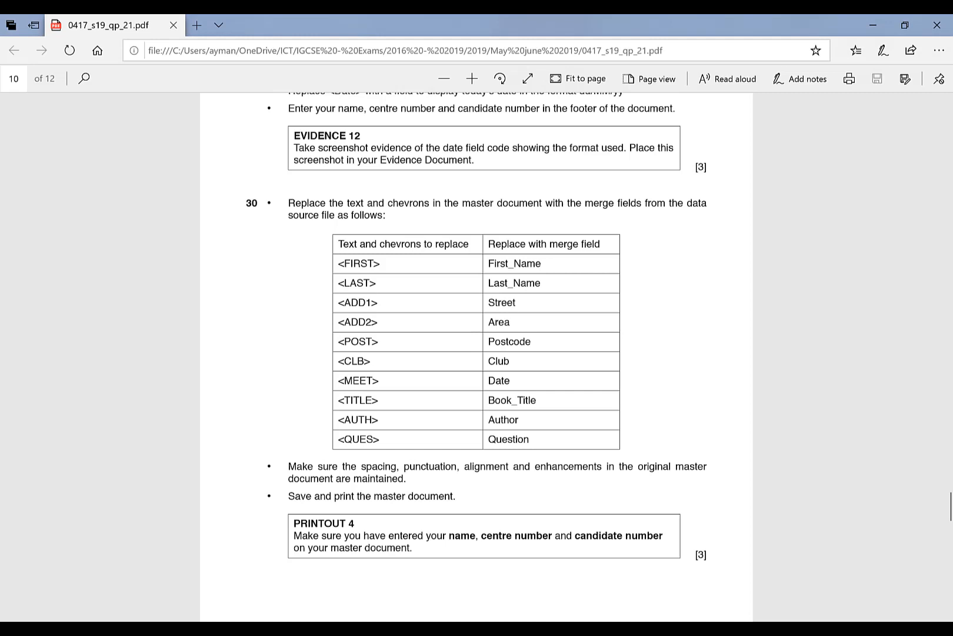
click(405, 588)
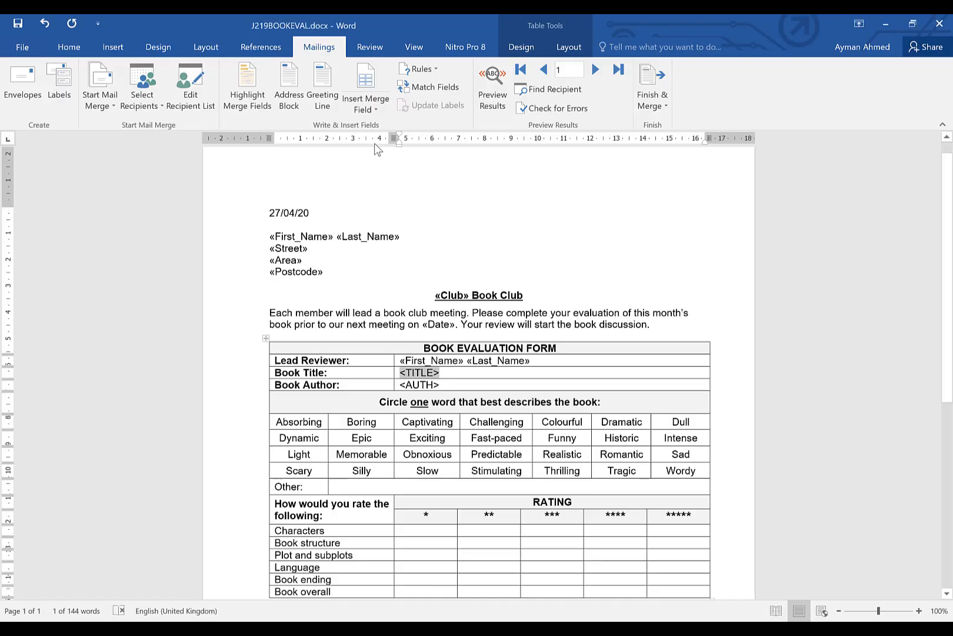
click(375, 110)
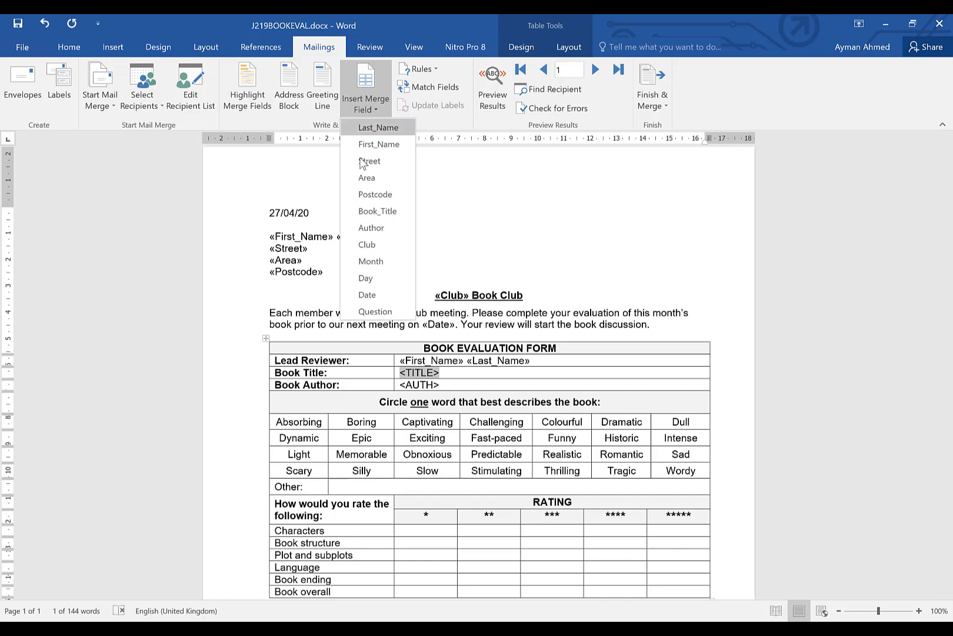
click(379, 212)
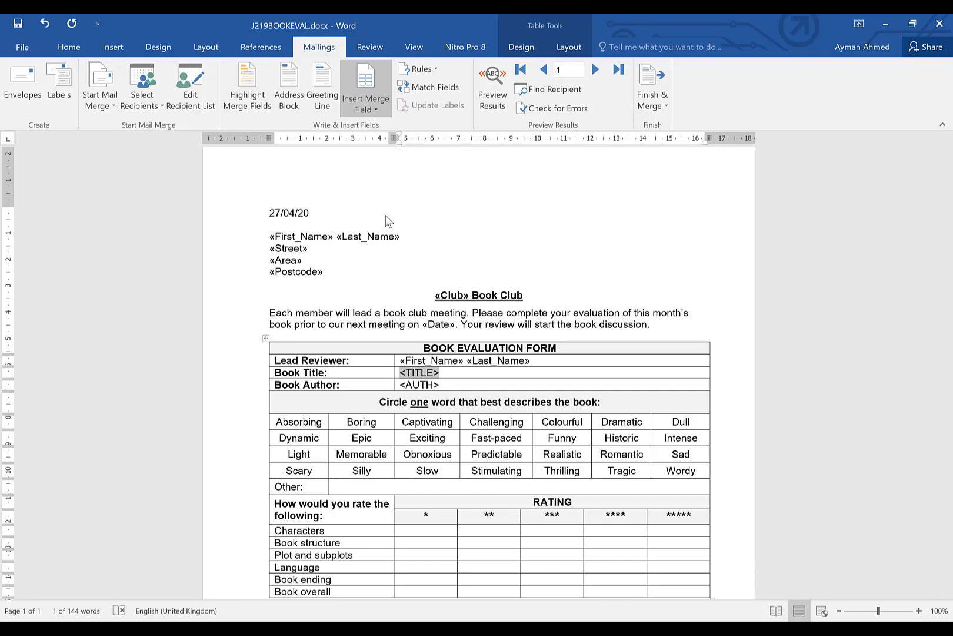
Replace <AUTH> in the Book Author row with the Author merge field
click(442, 386)
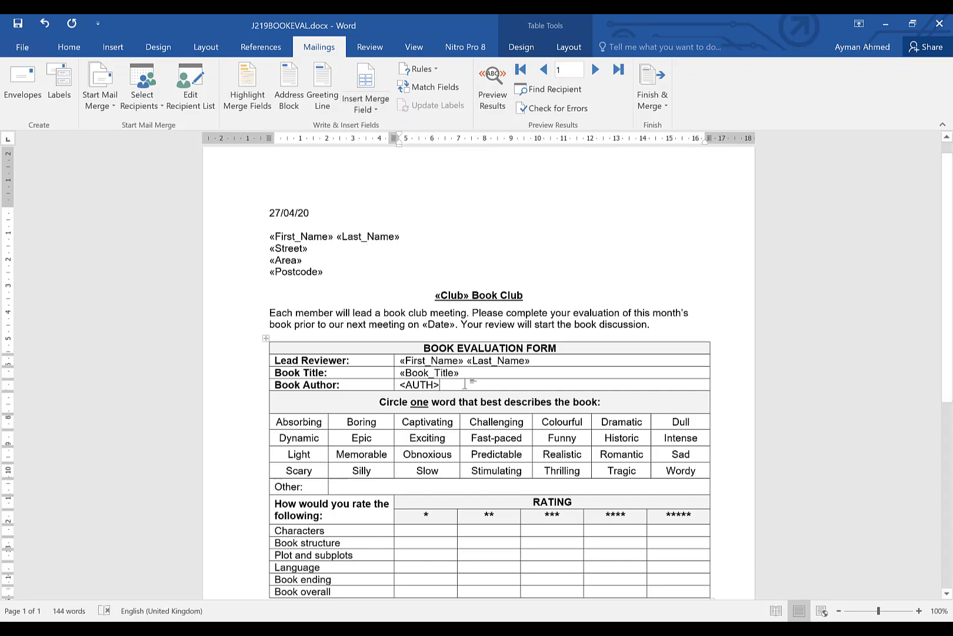
key(shift+Left)
key(shift+Left)
key(shift+Left)
key(shift+Left)
key(shift+Left)
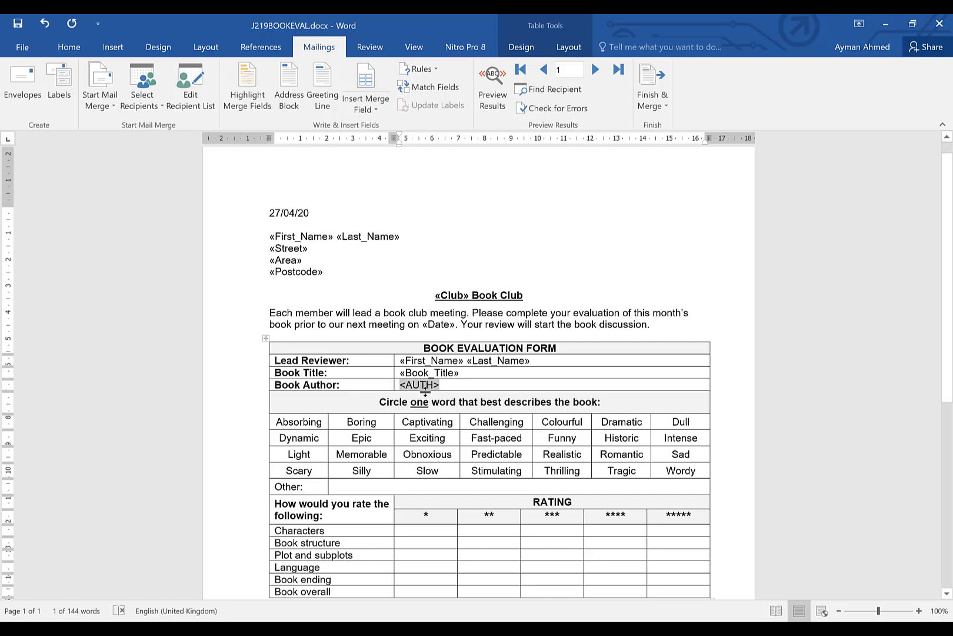
key(alt+Tab)
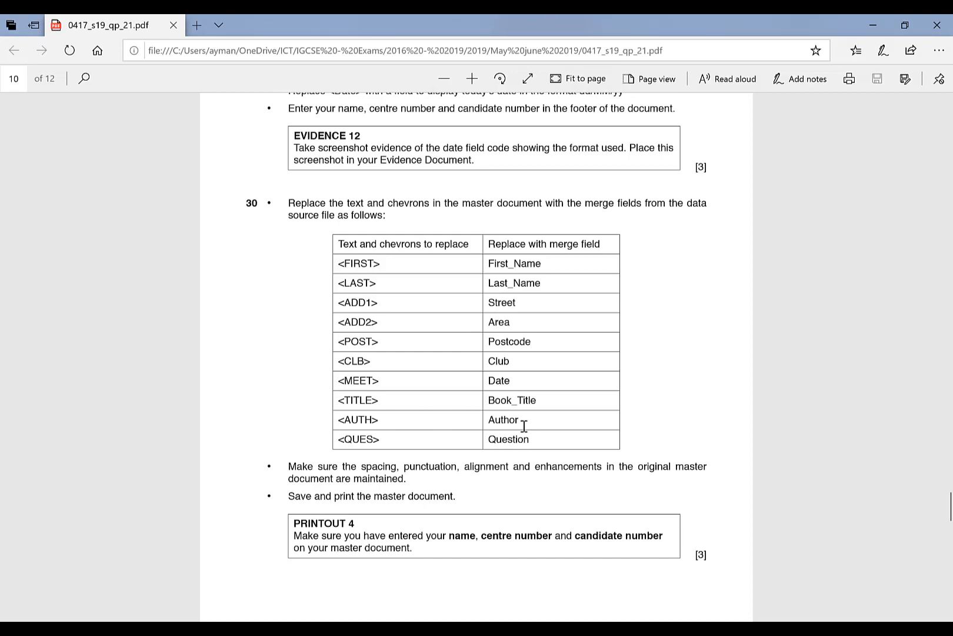
click(401, 602)
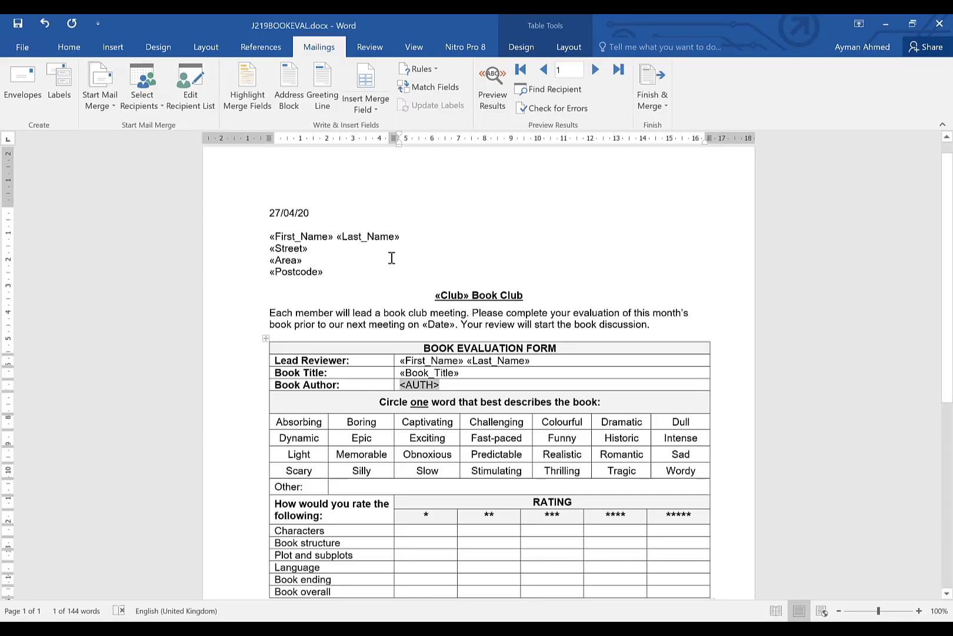
click(365, 104)
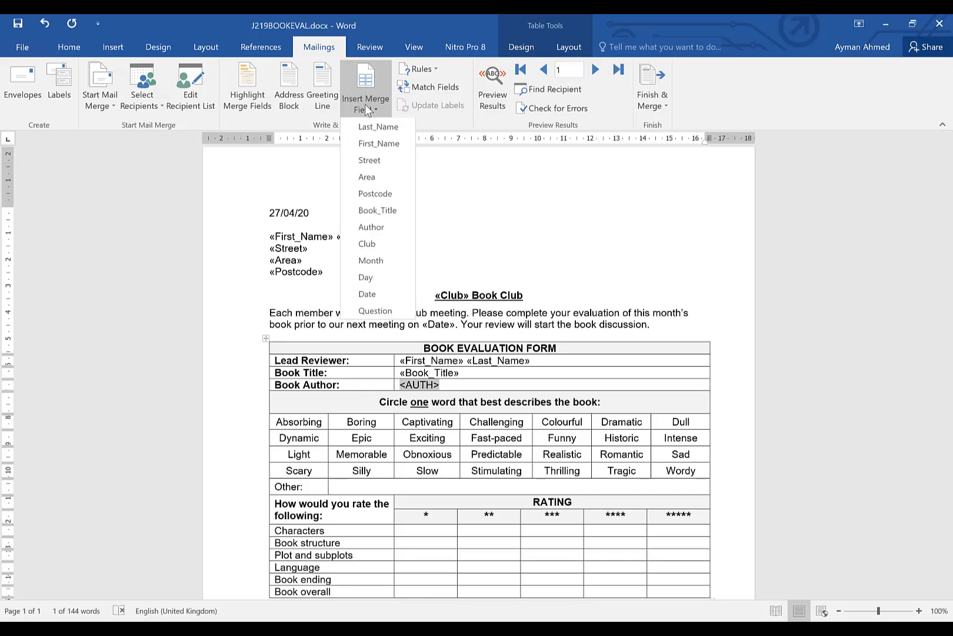
click(383, 233)
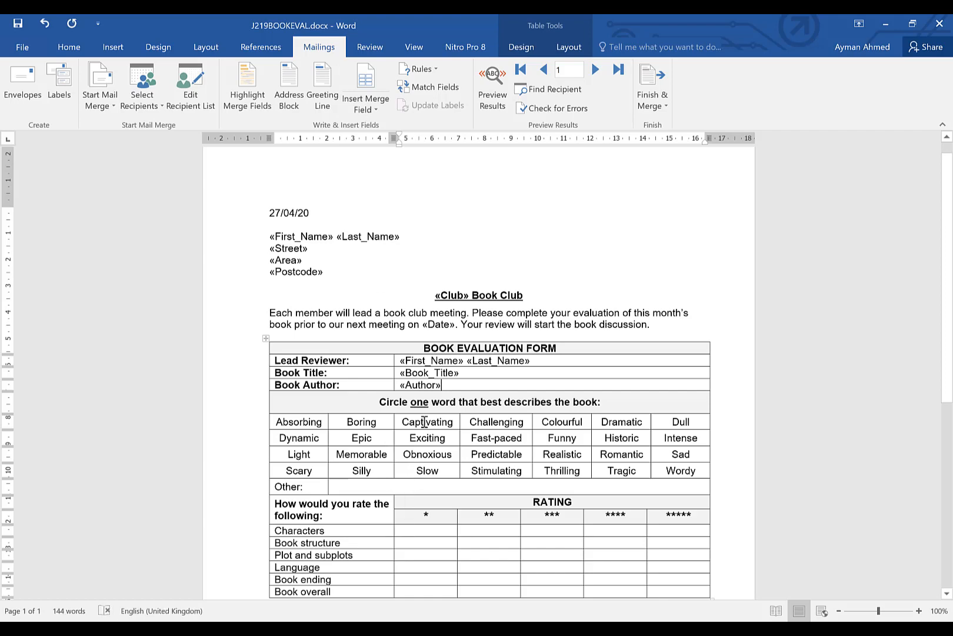
Replace <QUES> in the Member's Discussion Question table with the Question merge field
scroll(413, 433, down, 5)
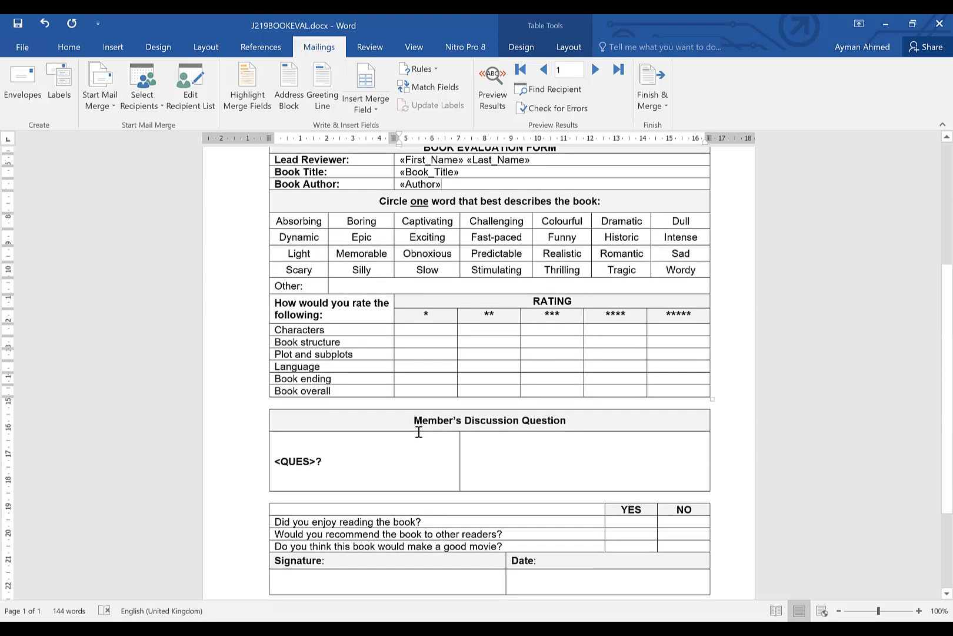
scroll(406, 436, down, 1)
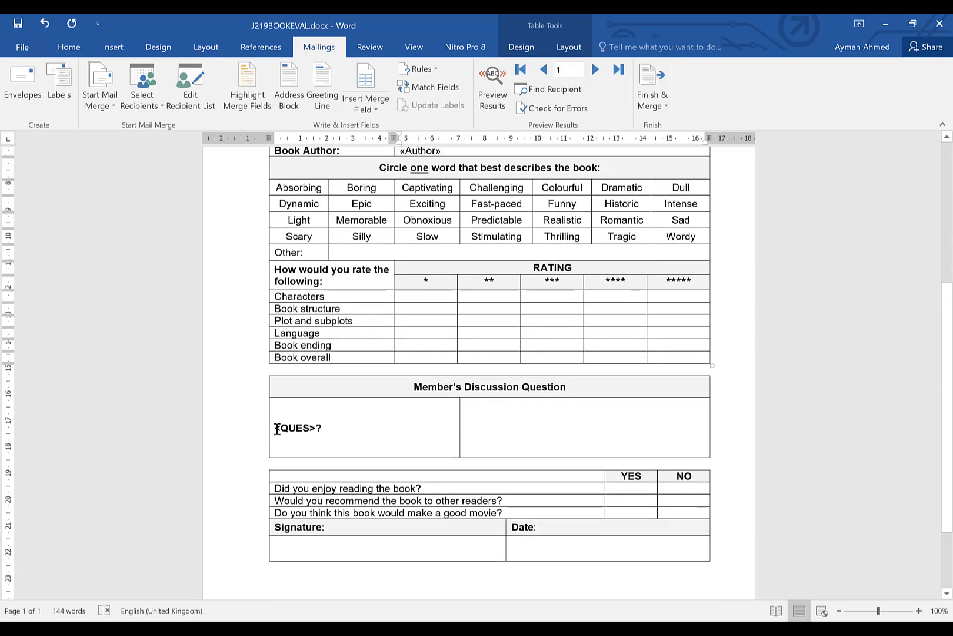
drag(276, 430, 313, 432)
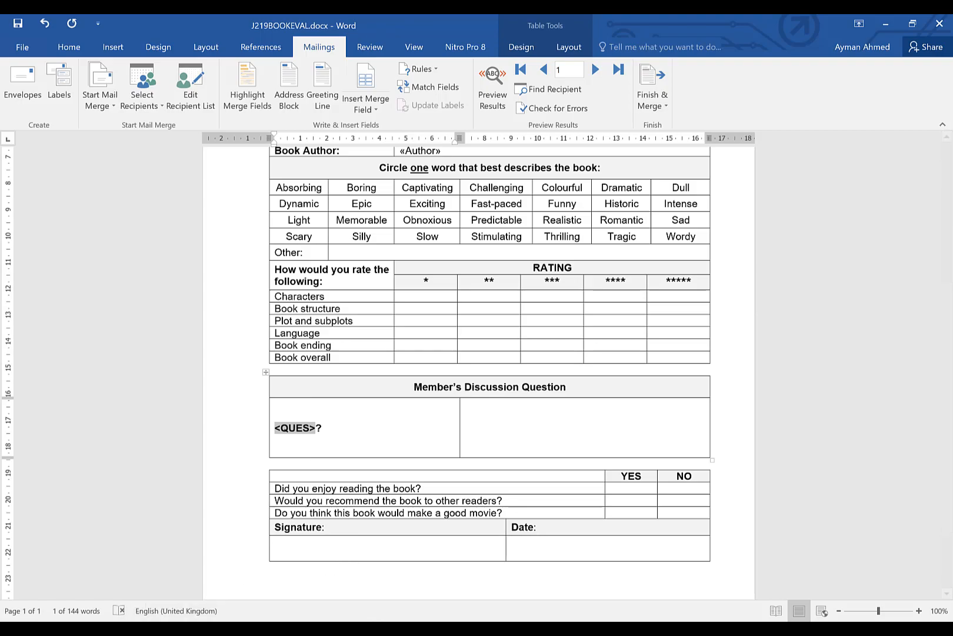
key(alt+Tab)
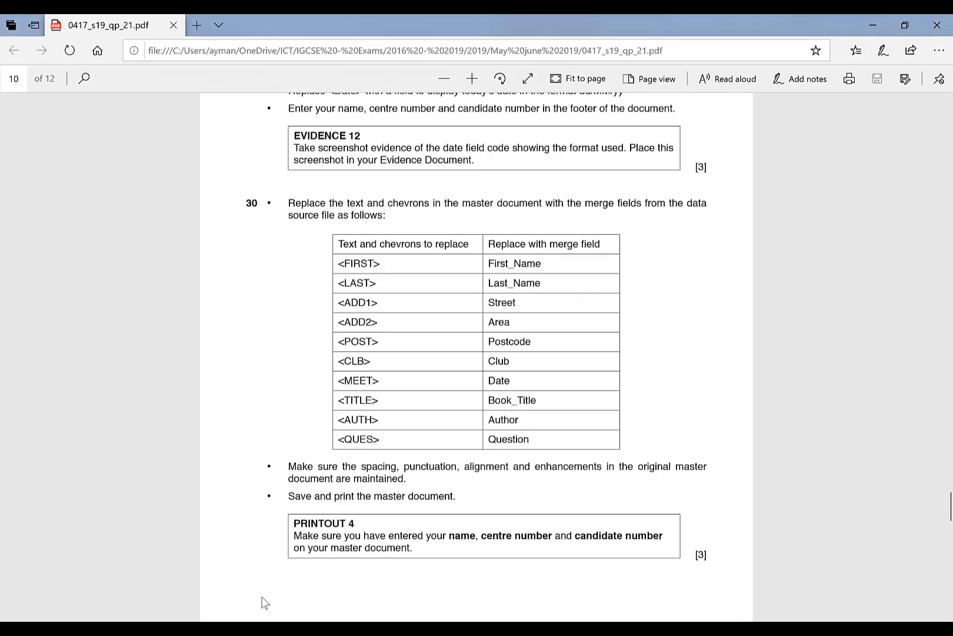
click(384, 581)
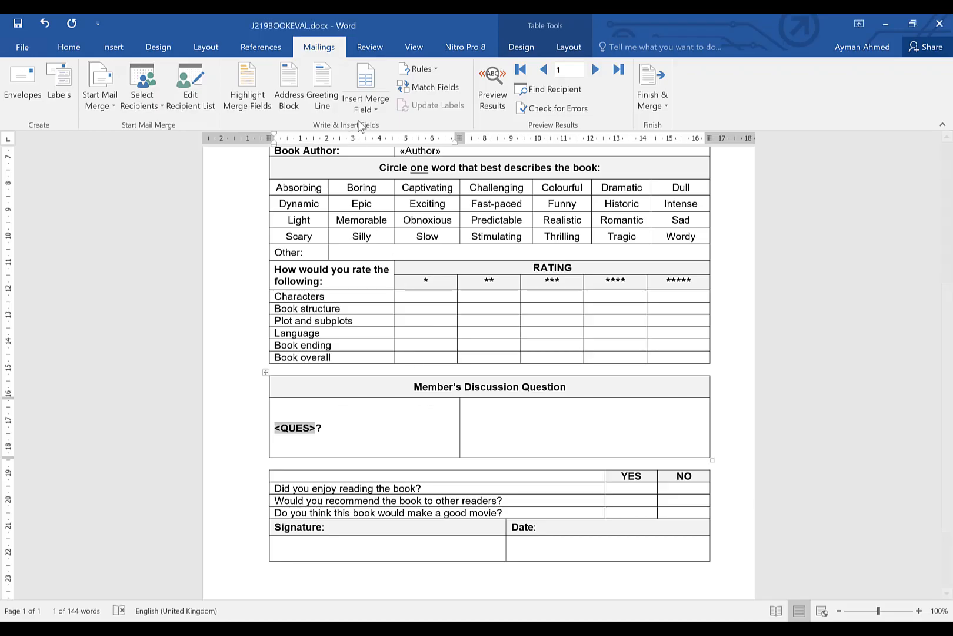
click(372, 104)
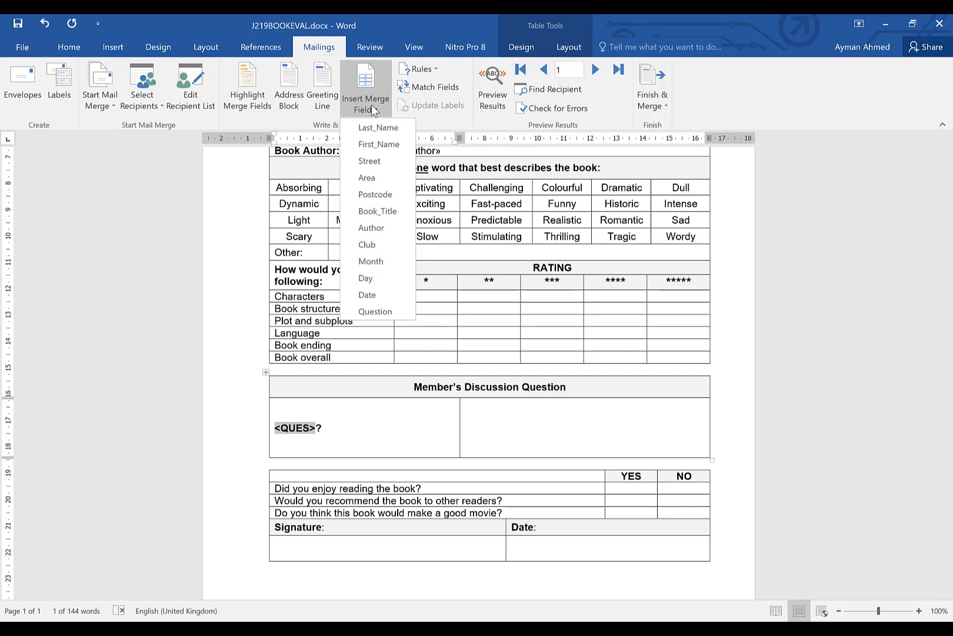
click(378, 309)
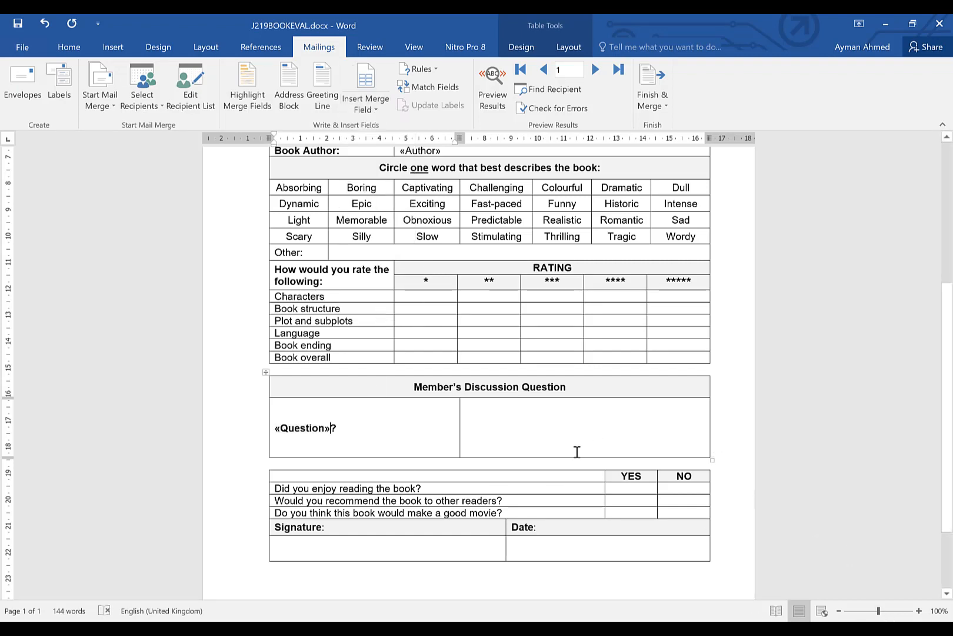
Review the whole letter against the task sheet's replacement table for any remaining placeholders
scroll(575, 451, down, 3)
scroll(423, 415, up, 5)
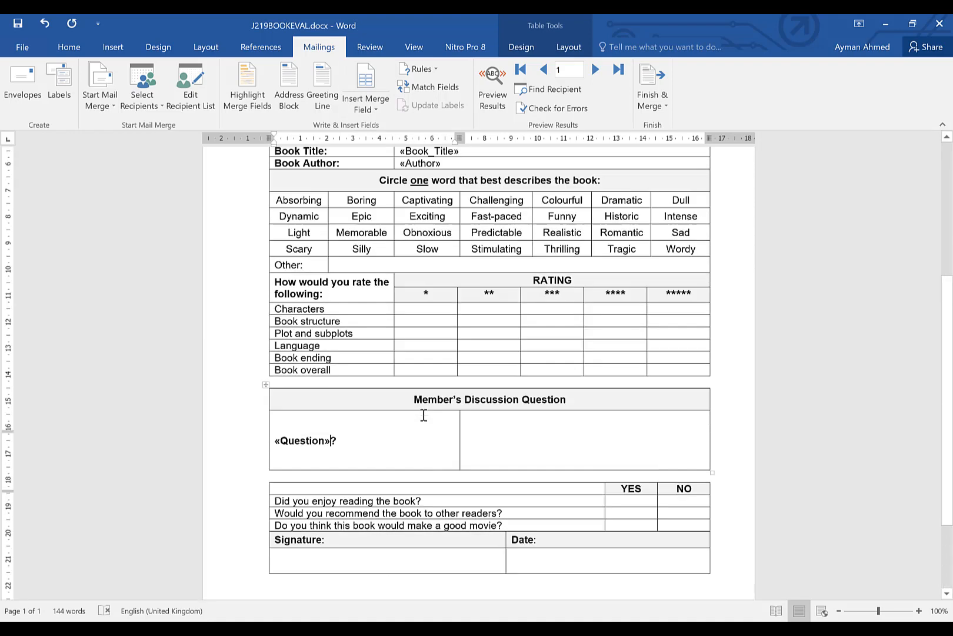
scroll(424, 415, up, 3)
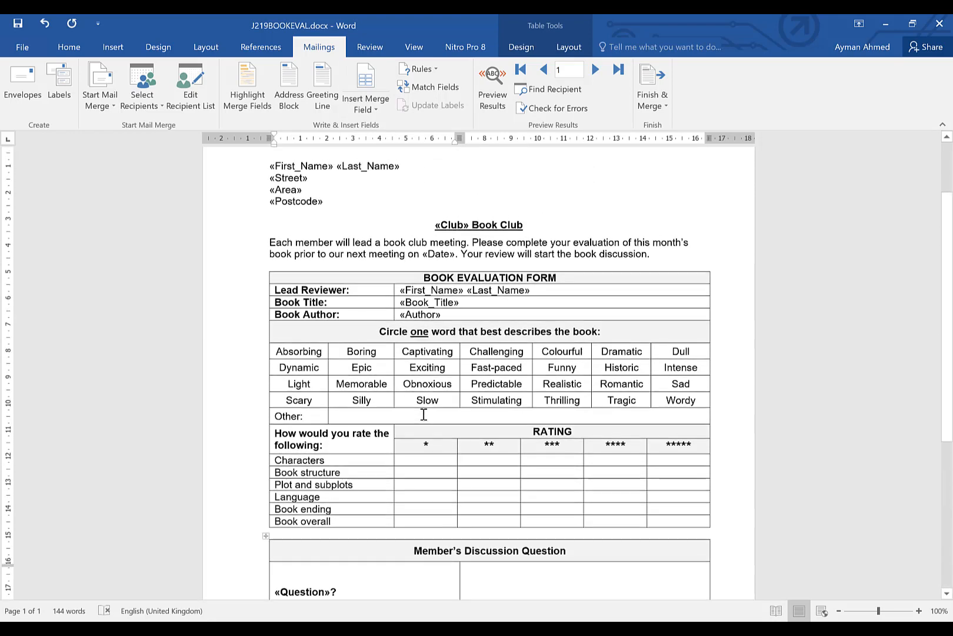
scroll(424, 415, up, 3)
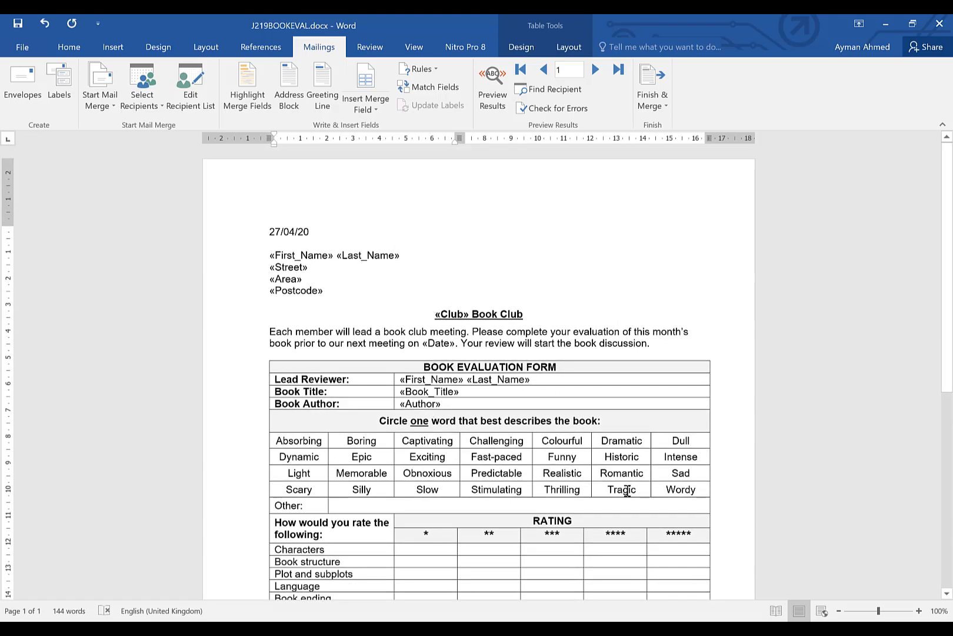
key(alt+Tab)
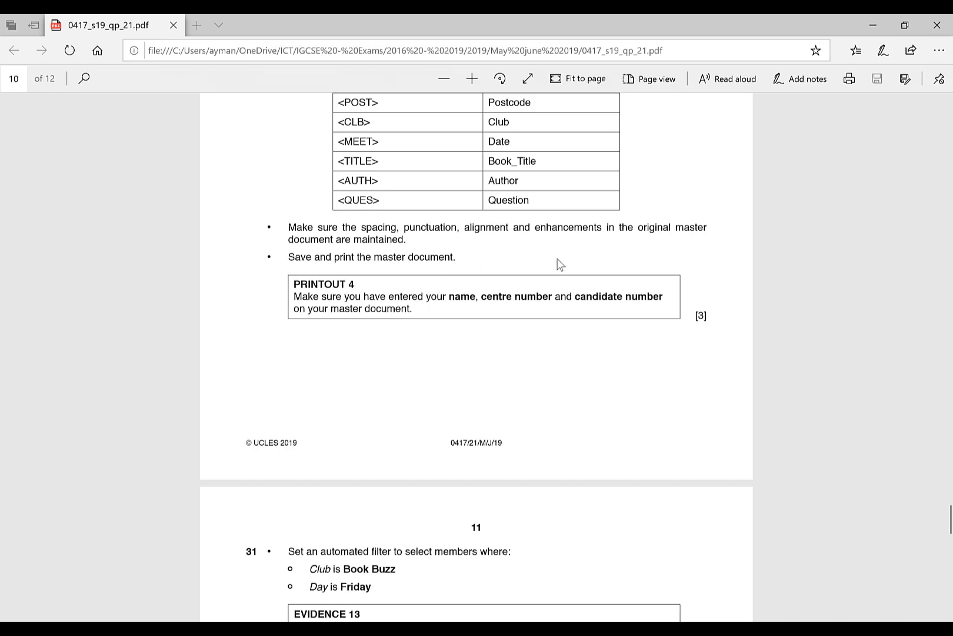
mouse_move(392, 607)
click(417, 595)
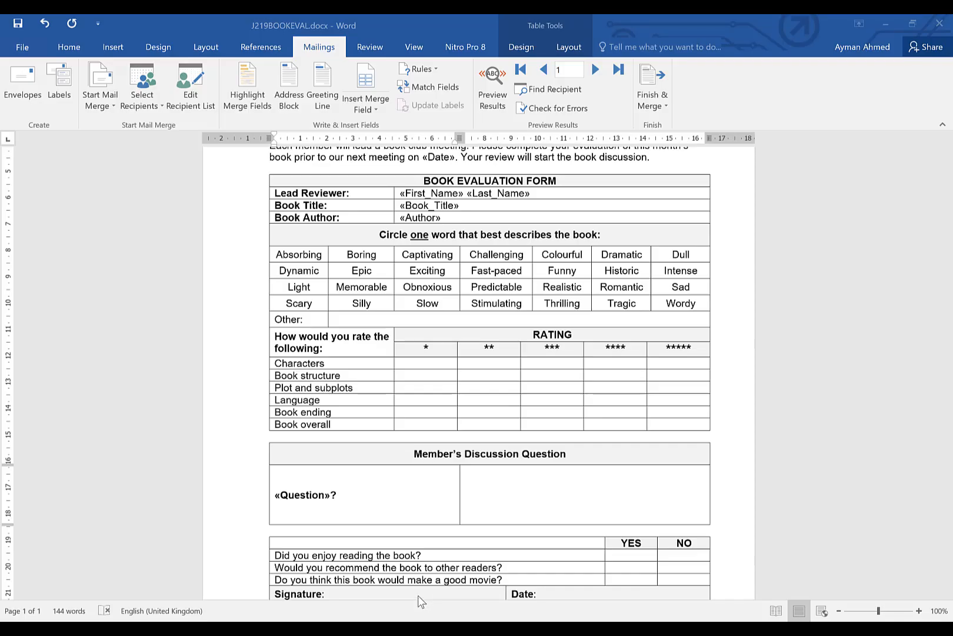
scroll(484, 357, up, 4)
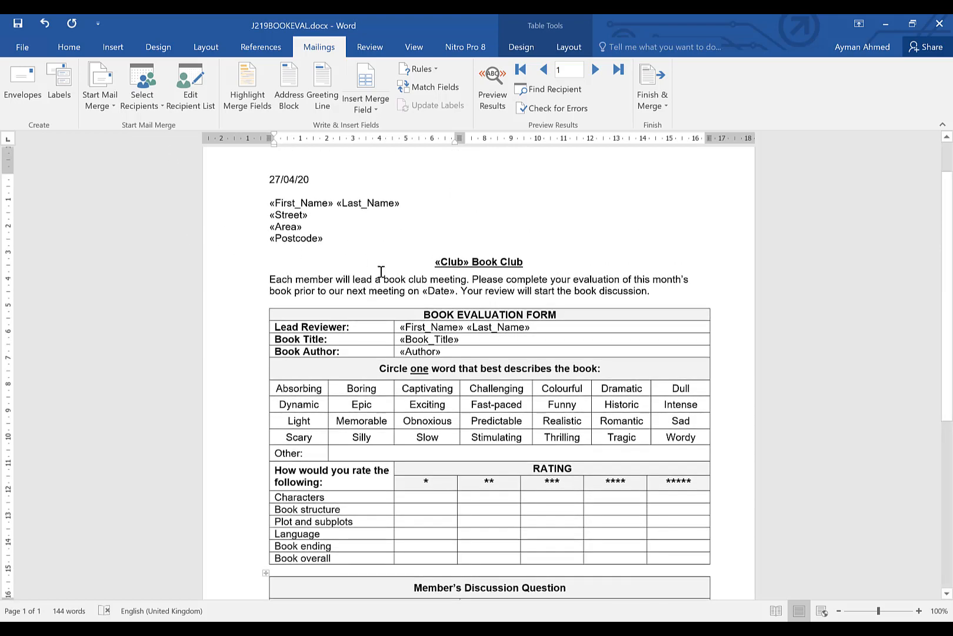
scroll(381, 272, down, 5)
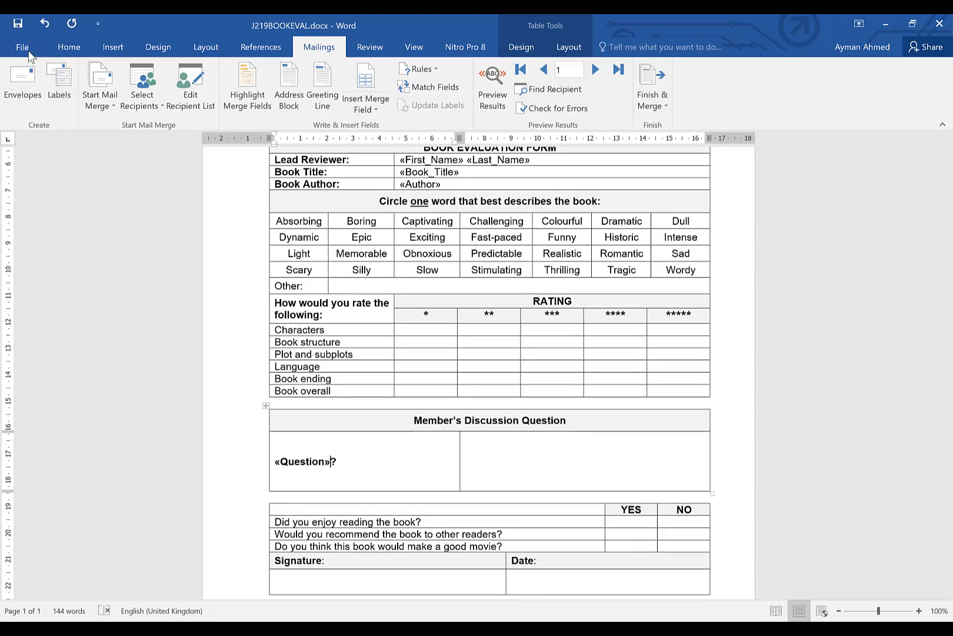
Open the print preview to check the letter's layout, then return to the document
click(23, 49)
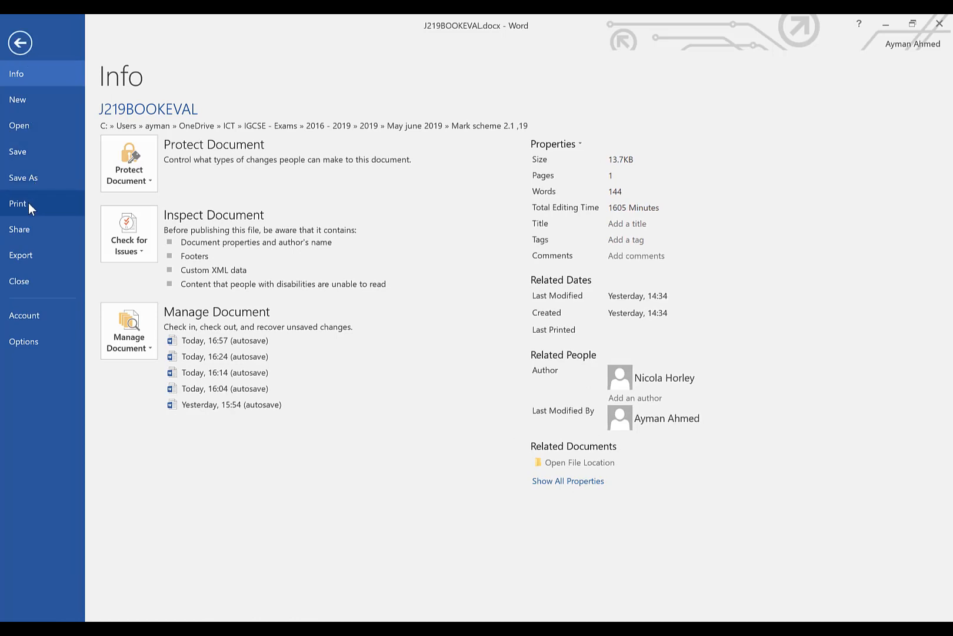
click(28, 203)
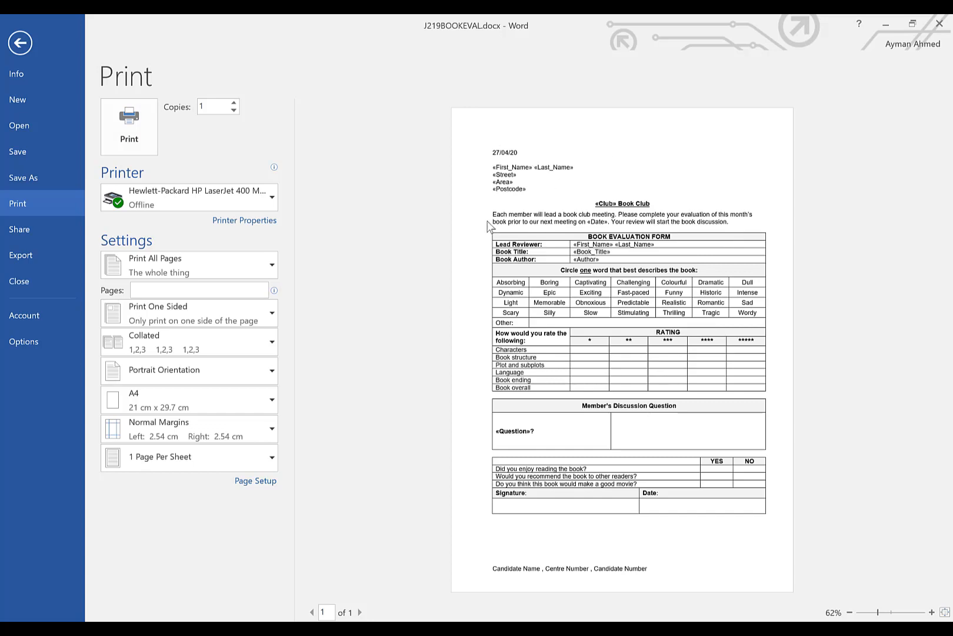
click(19, 42)
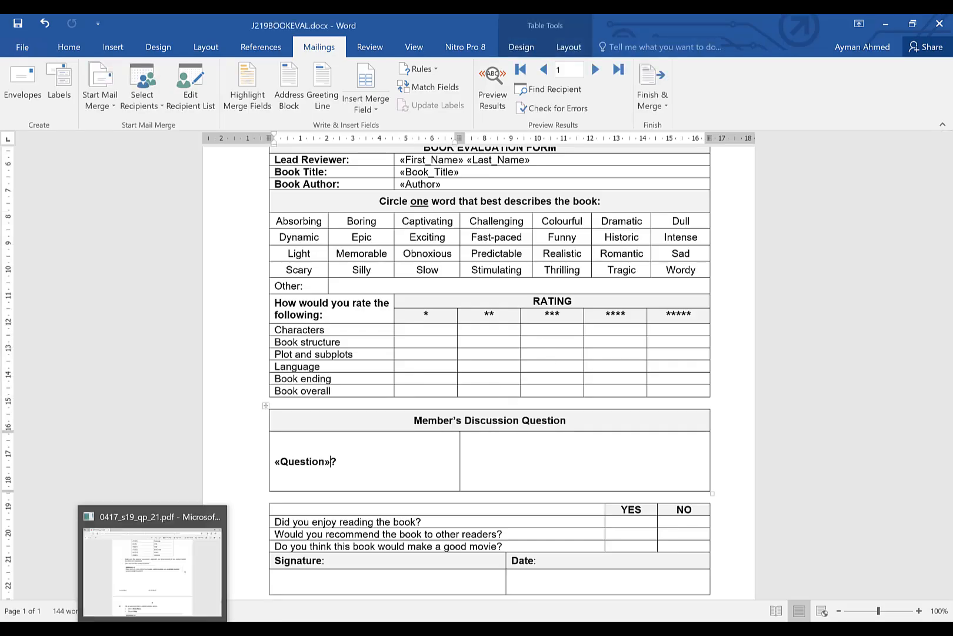
Read the task sheet's instructions for filtering the members and merging the letters
click(152, 629)
scroll(403, 287, down, 5)
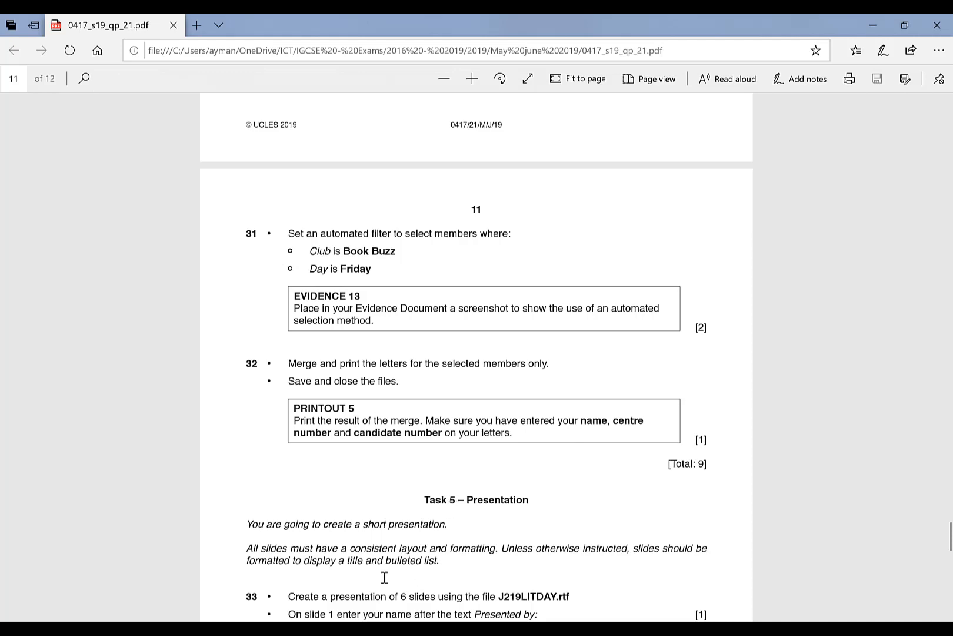
click(413, 575)
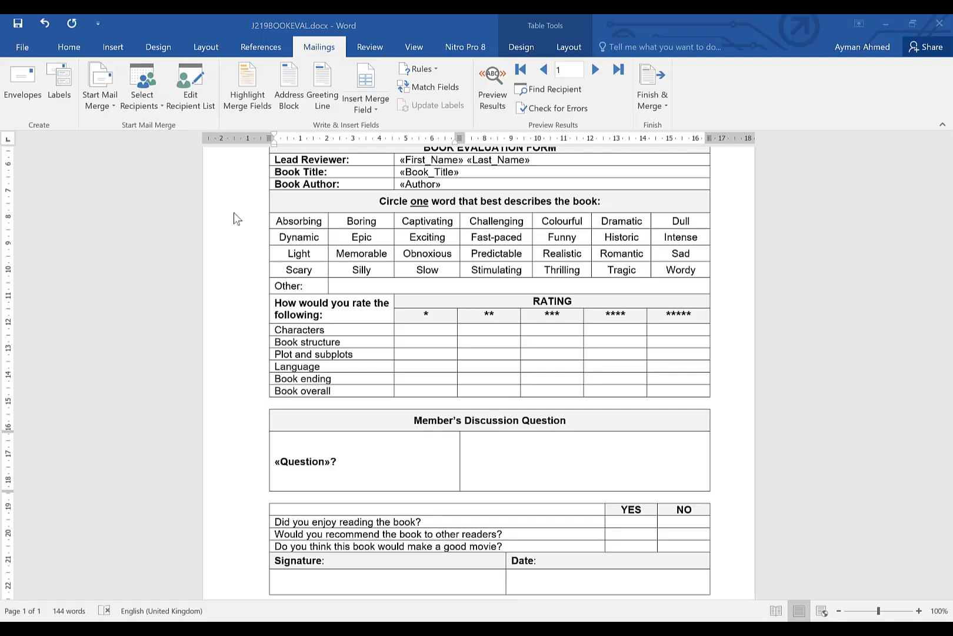
Open the recipient list's filter and set the first condition: Club equal to Book Buzz
click(188, 86)
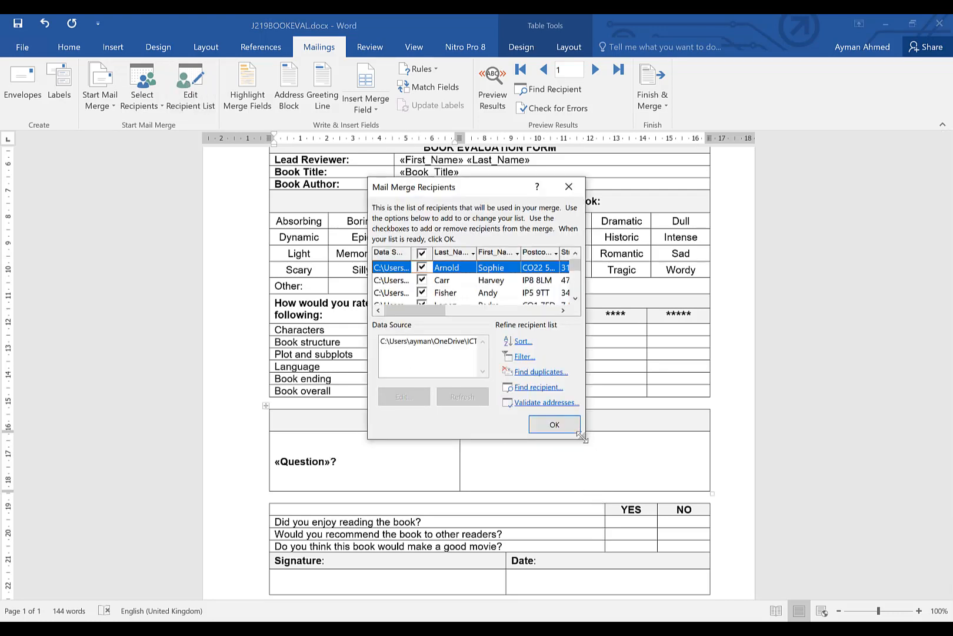
drag(583, 437, 876, 532)
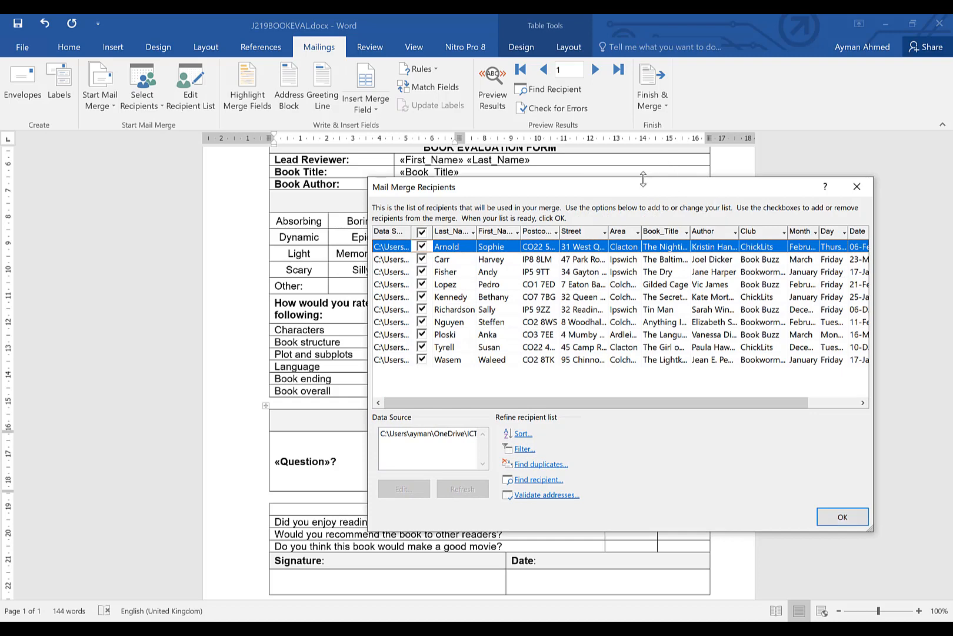
drag(639, 190, 501, 120)
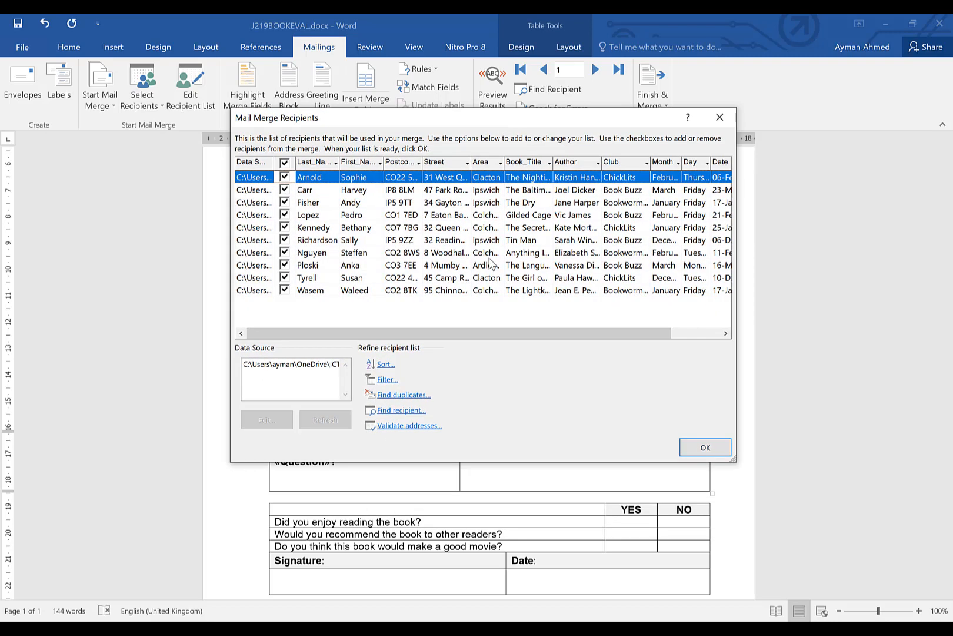
click(386, 380)
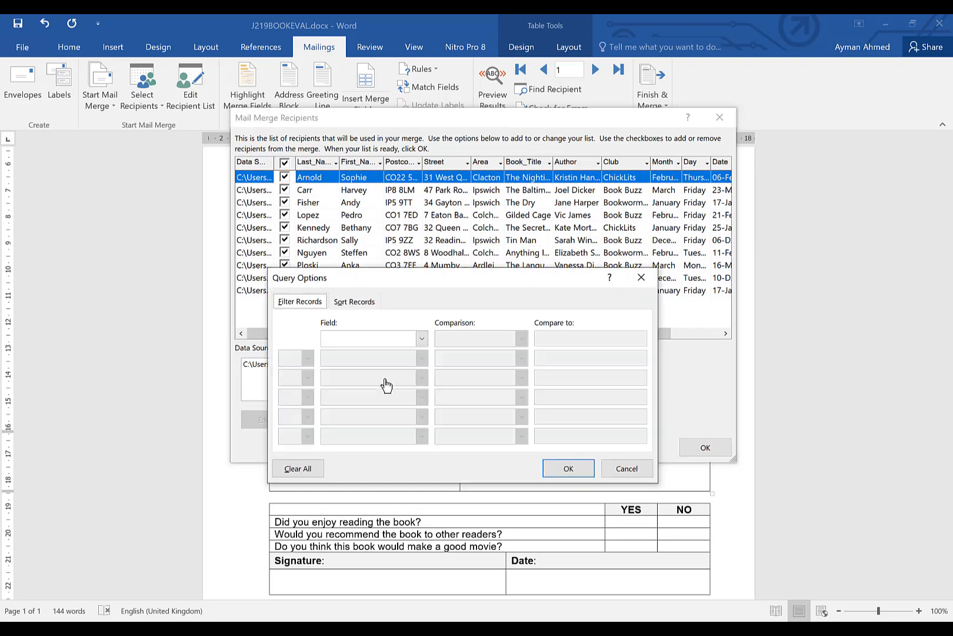
click(421, 339)
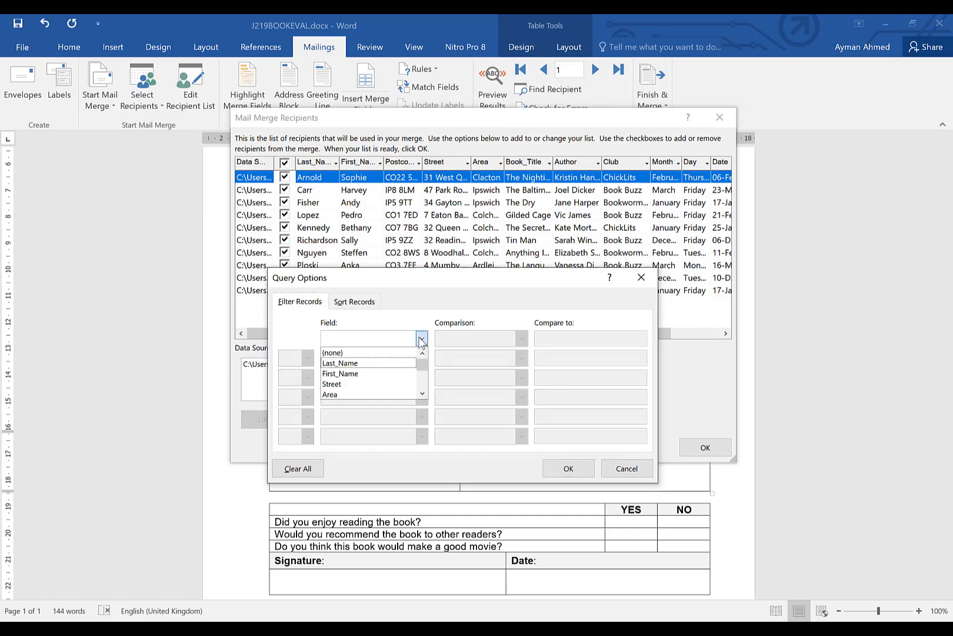
click(422, 395)
click(422, 394)
click(422, 394)
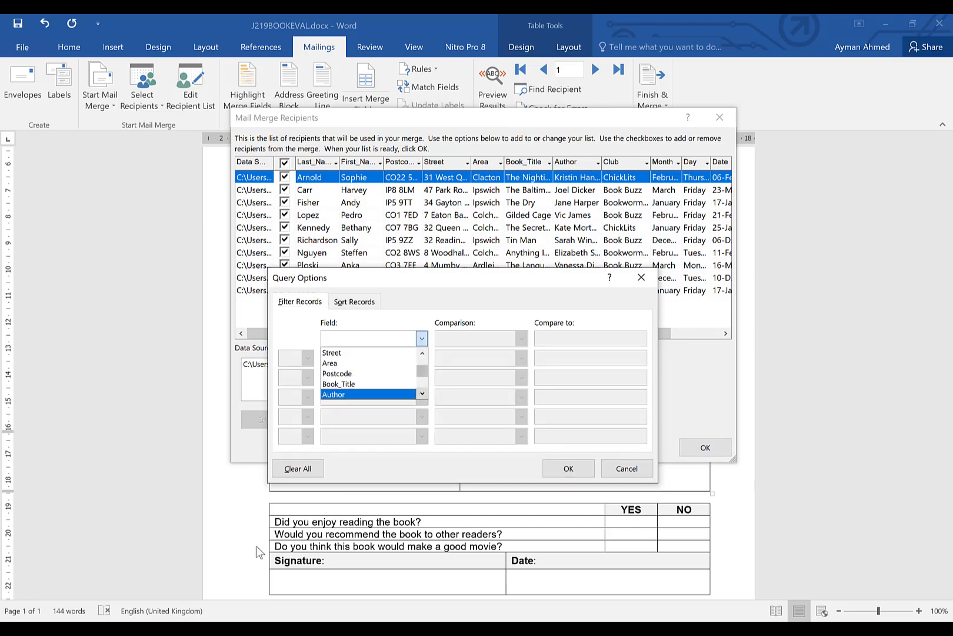
key(alt+Tab)
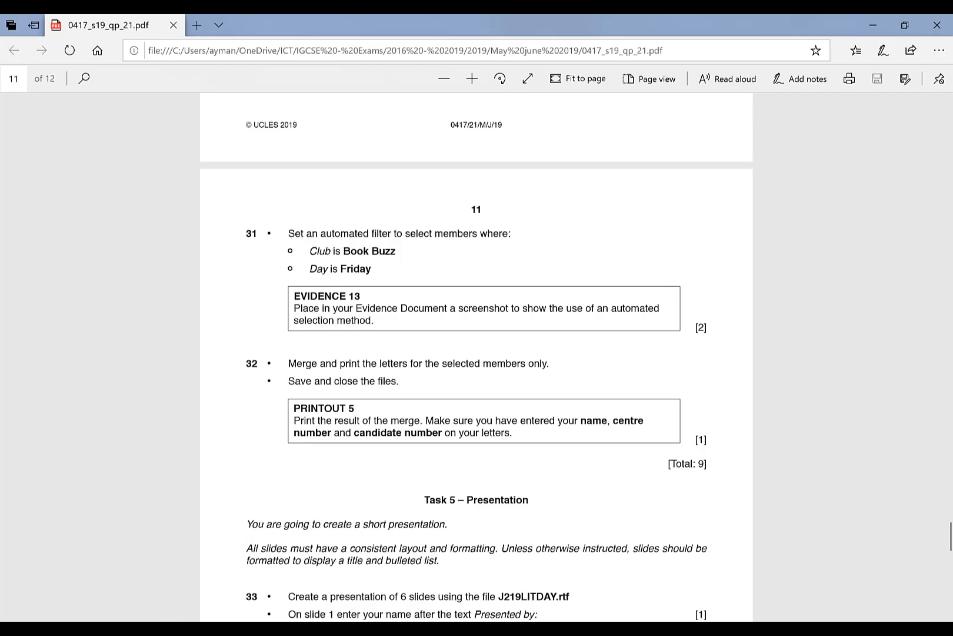
click(417, 590)
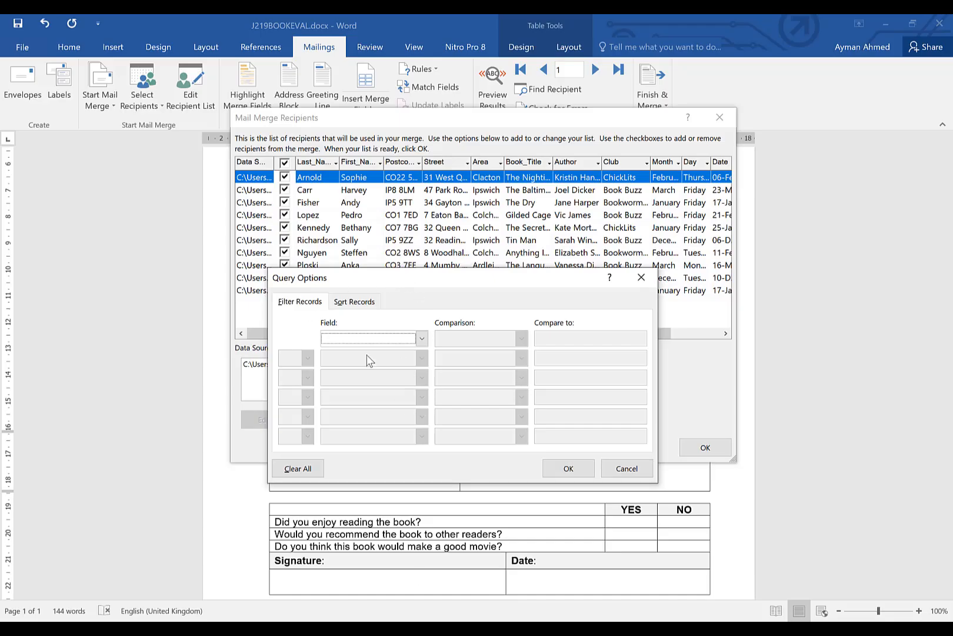
click(422, 339)
click(423, 393)
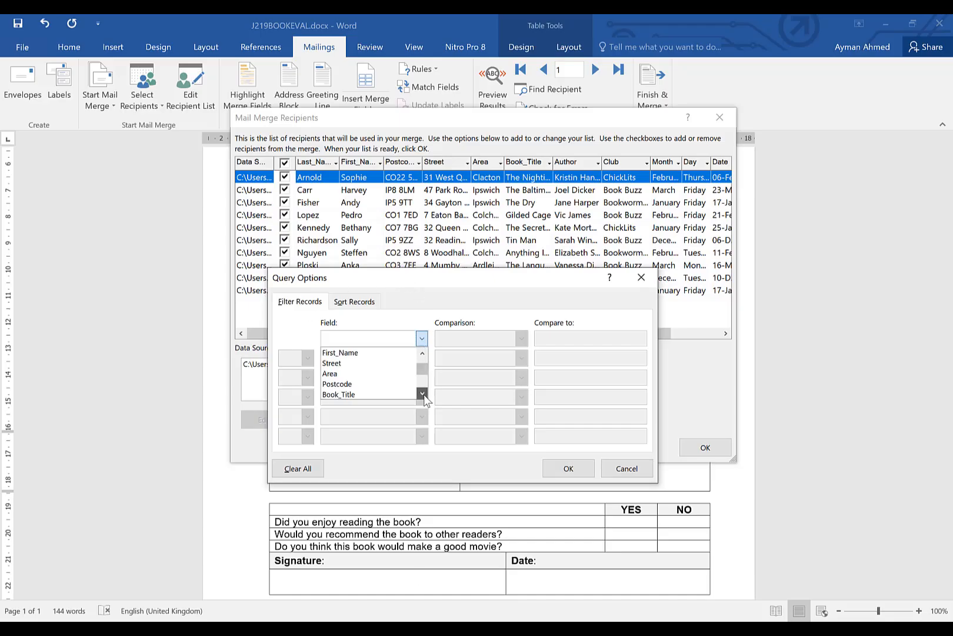
click(423, 393)
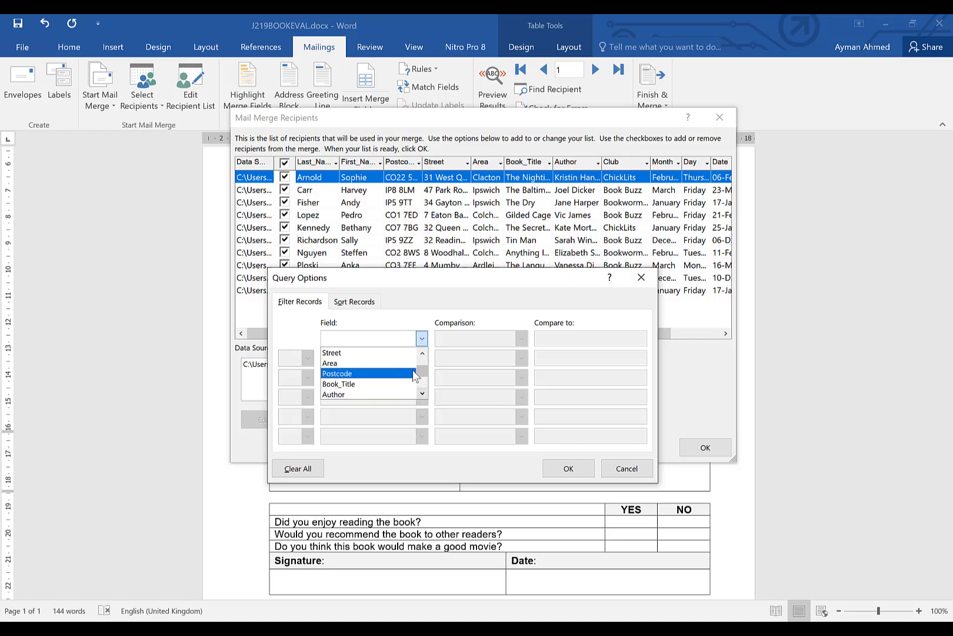
click(422, 393)
click(422, 394)
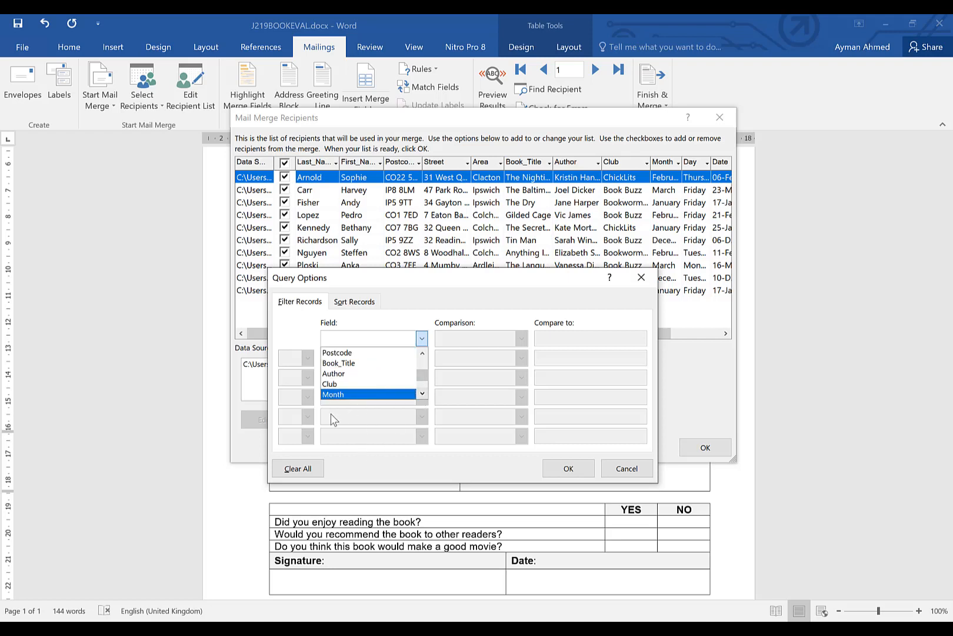
click(345, 386)
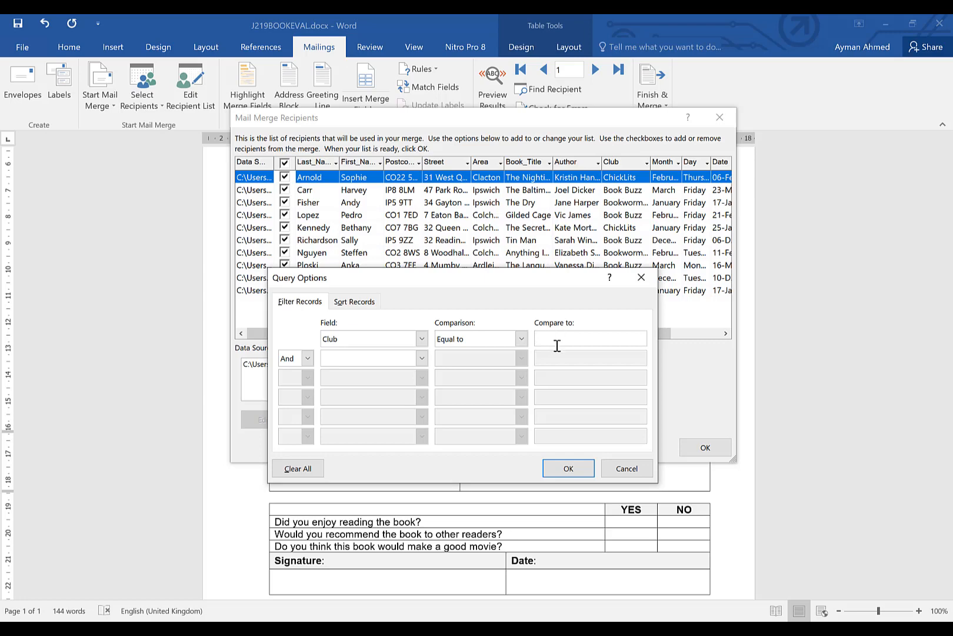
key(alt+Tab)
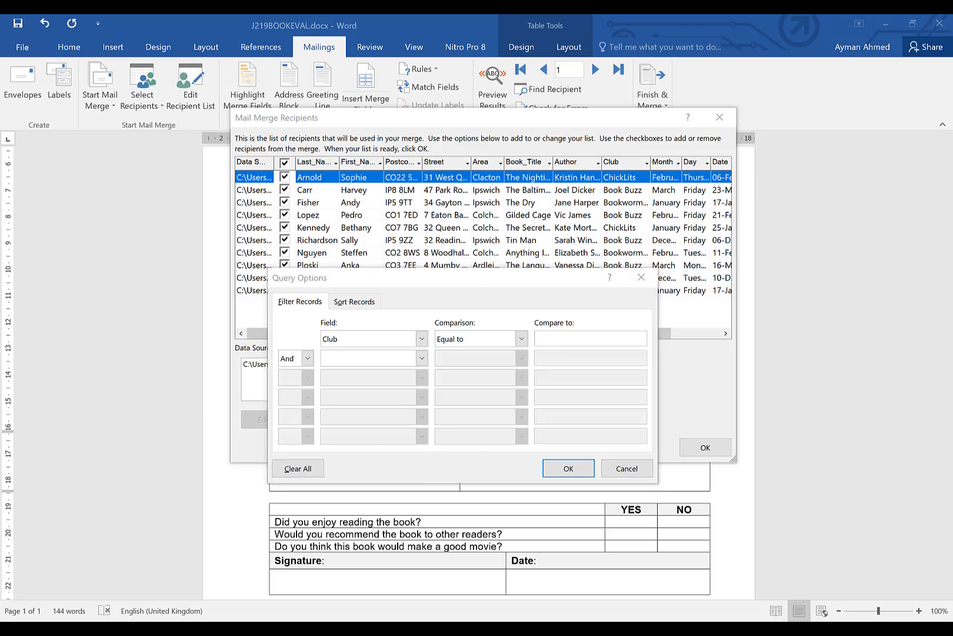
key(alt+Tab)
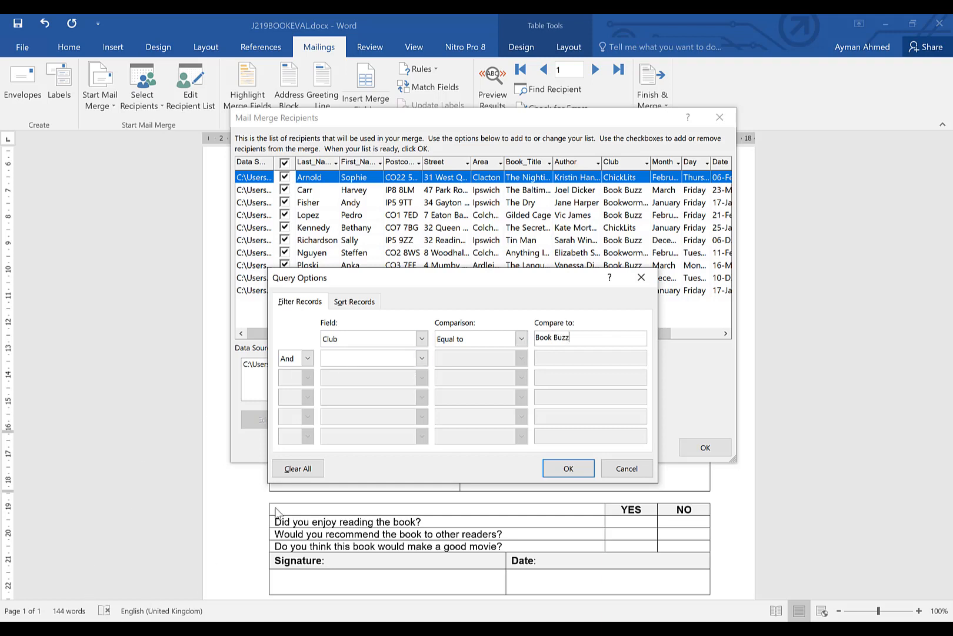
Add a second condition where Day is equal to Friday, then apply the filter and close the recipient list
click(422, 358)
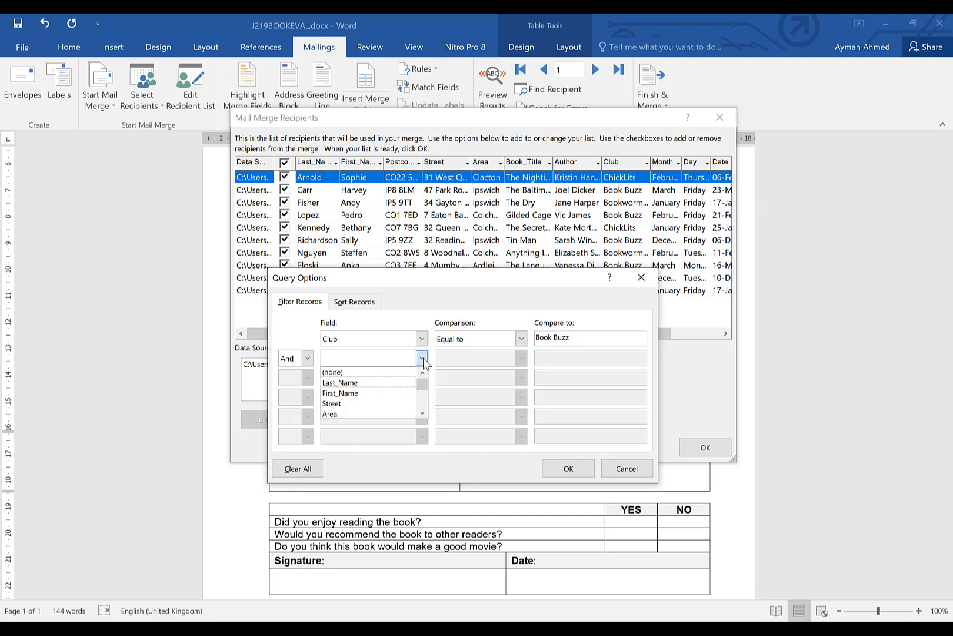
click(422, 412)
click(422, 412)
click(422, 412)
click(422, 412)
click(422, 412)
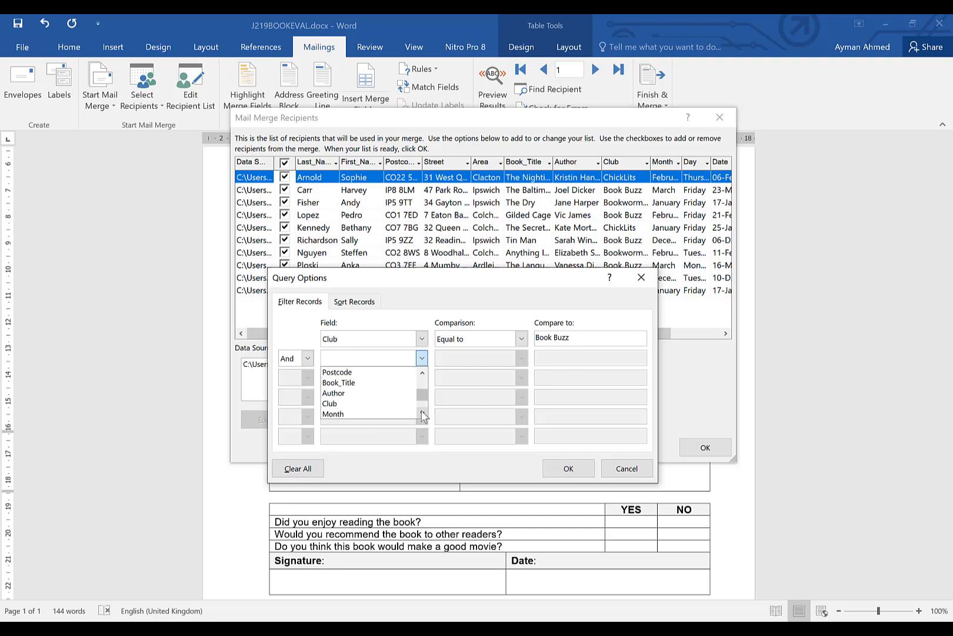
click(423, 412)
click(424, 415)
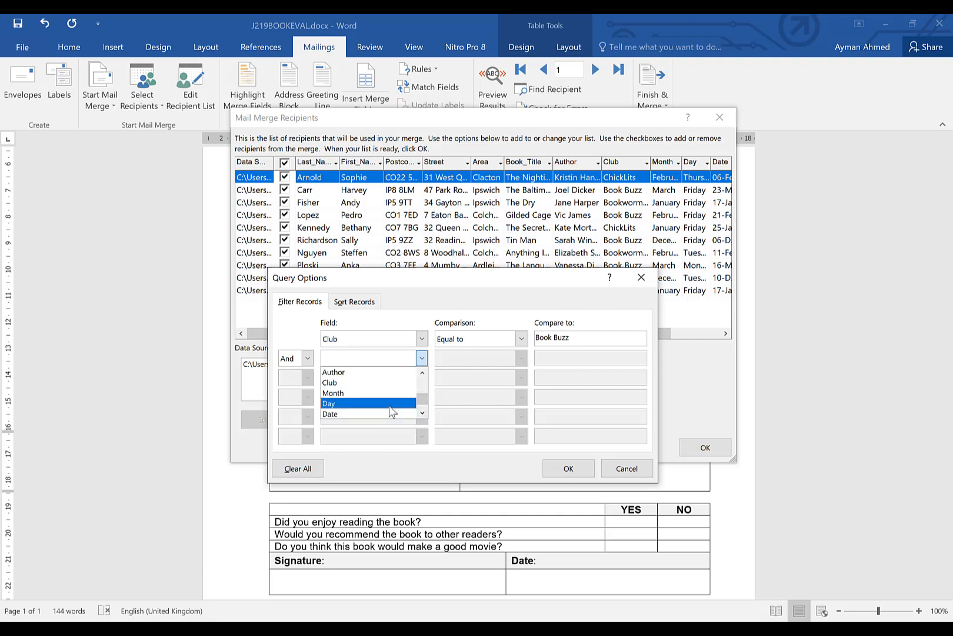
click(389, 405)
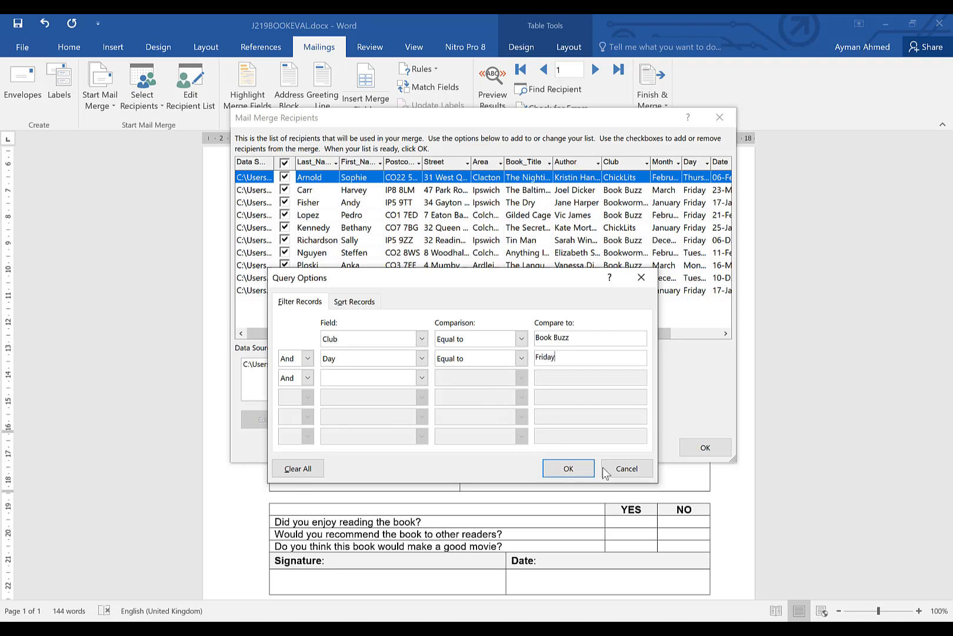
click(564, 469)
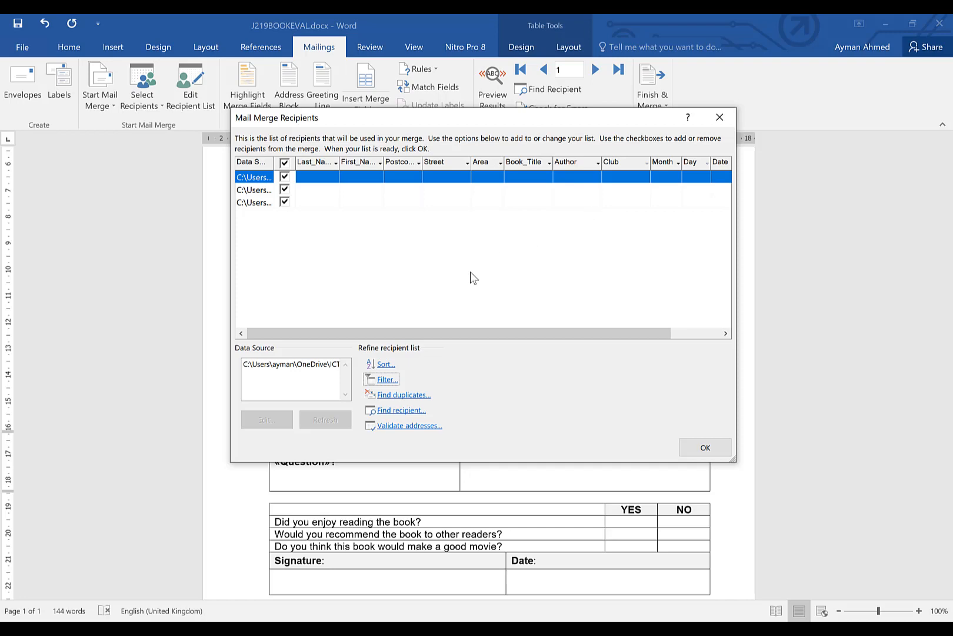
click(712, 450)
Preview the merged letters, stepping through the filtered records, then switch the preview off
scroll(501, 266, up, 4)
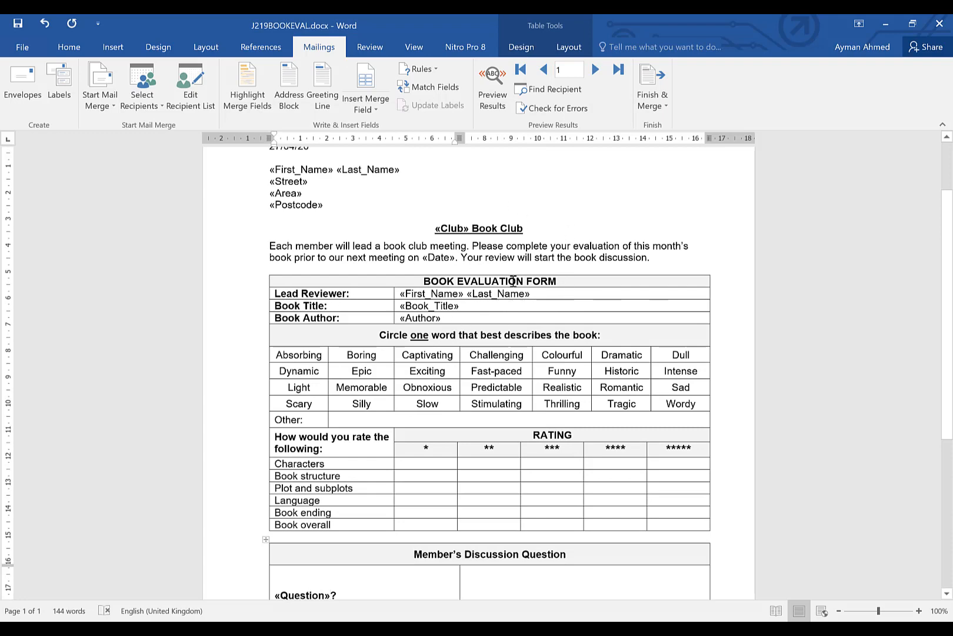
scroll(506, 268, up, 2)
scroll(504, 294, down, 5)
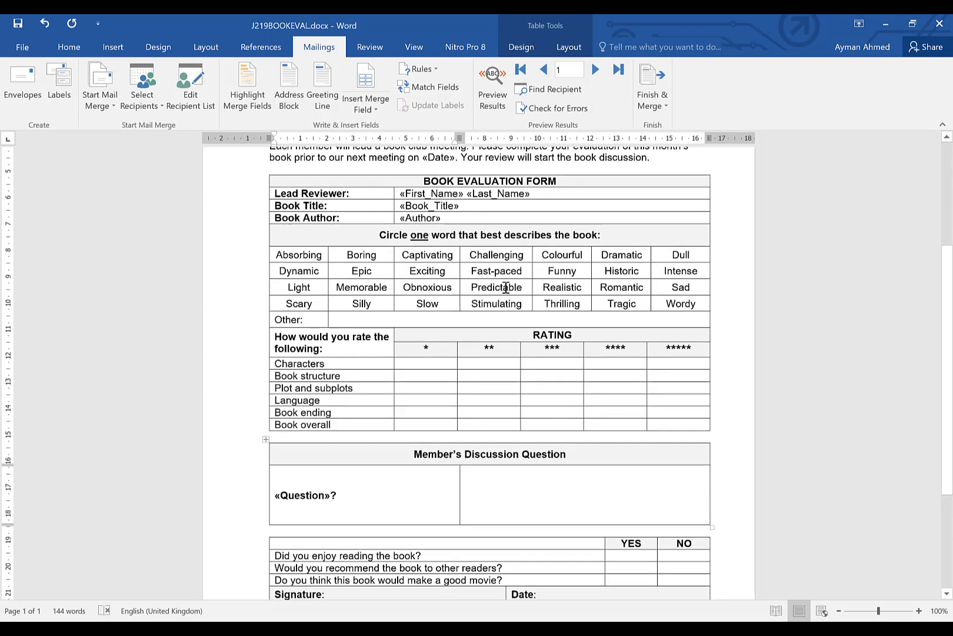
scroll(505, 286, down, 3)
scroll(594, 261, up, 5)
scroll(573, 218, up, 3)
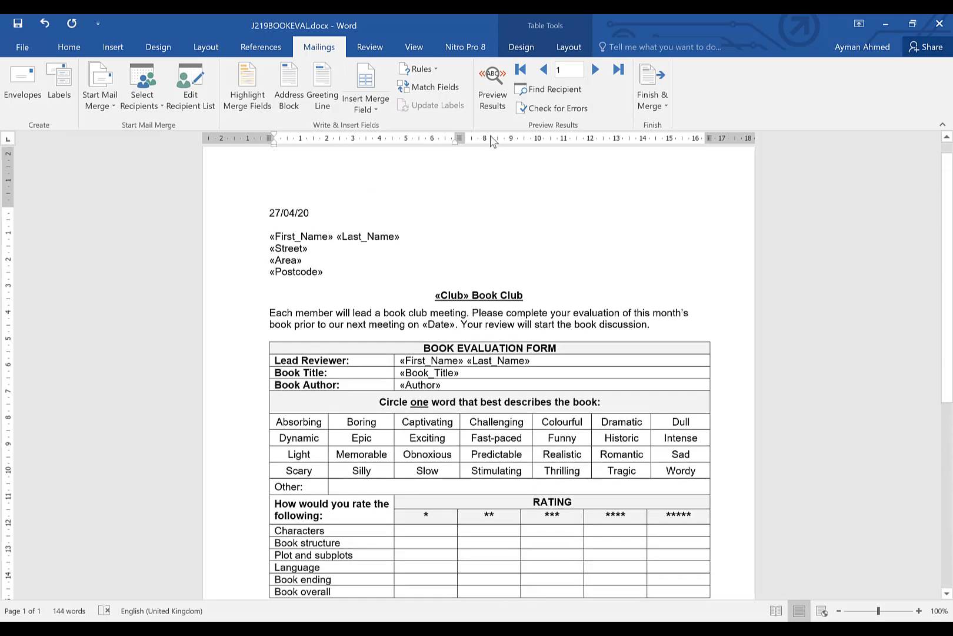
click(496, 90)
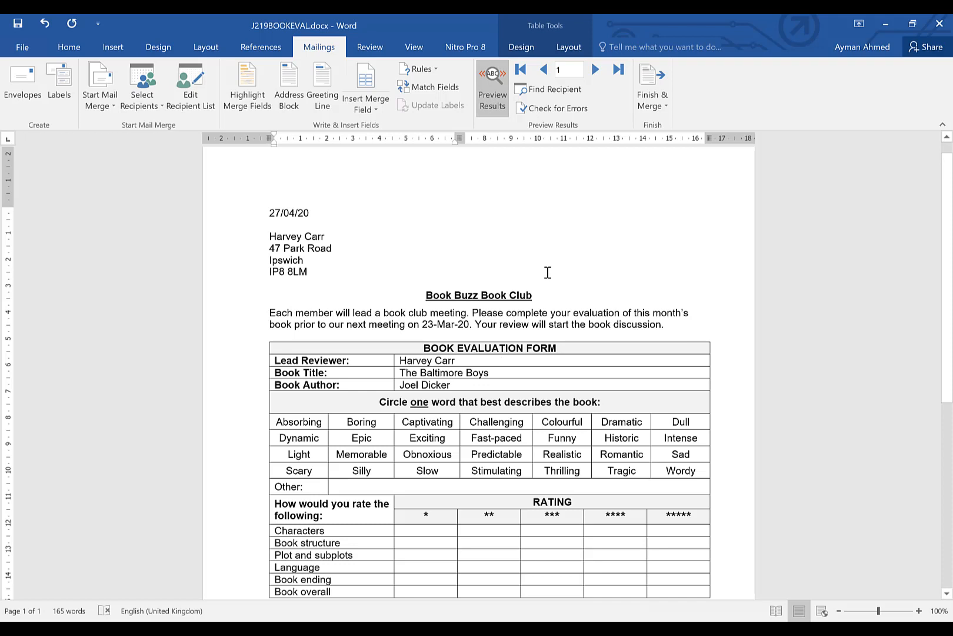
click(593, 67)
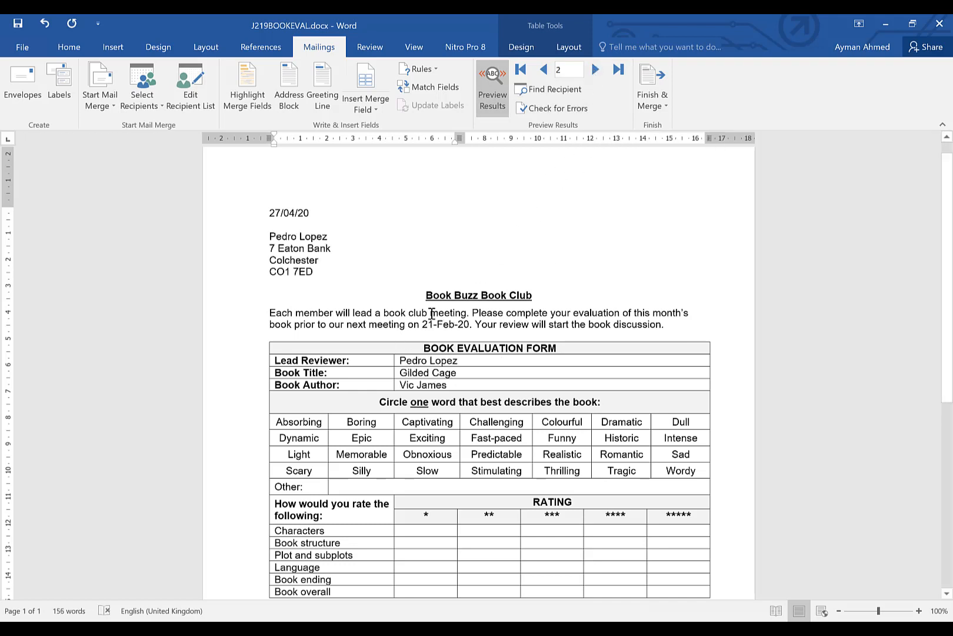
click(596, 70)
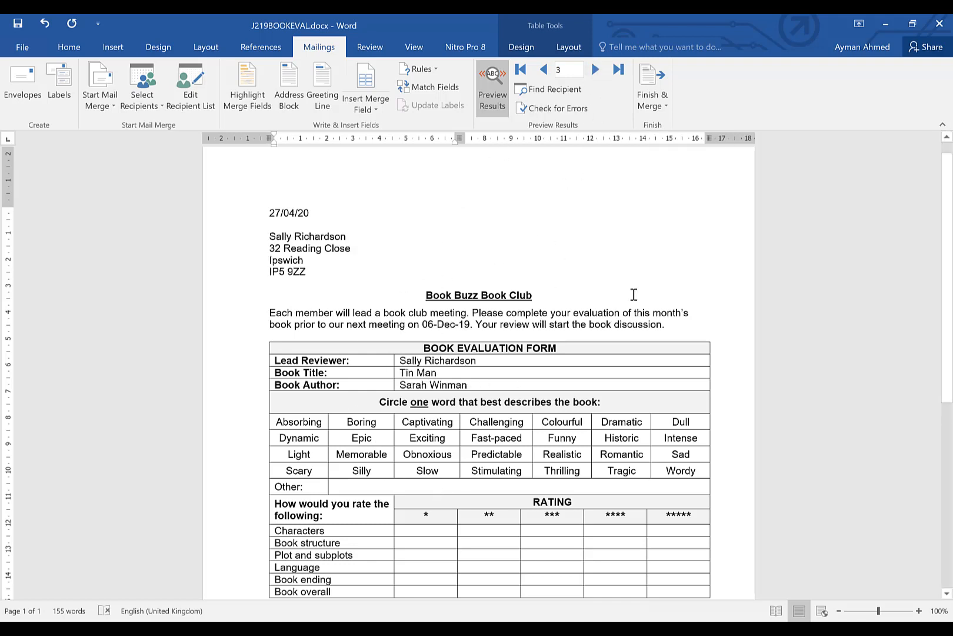
click(544, 70)
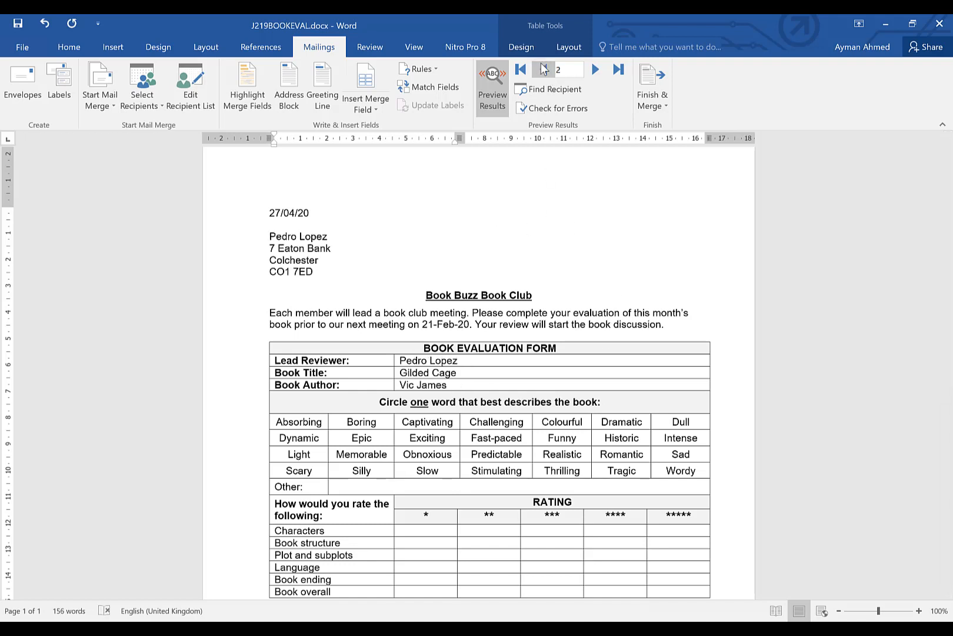
click(544, 70)
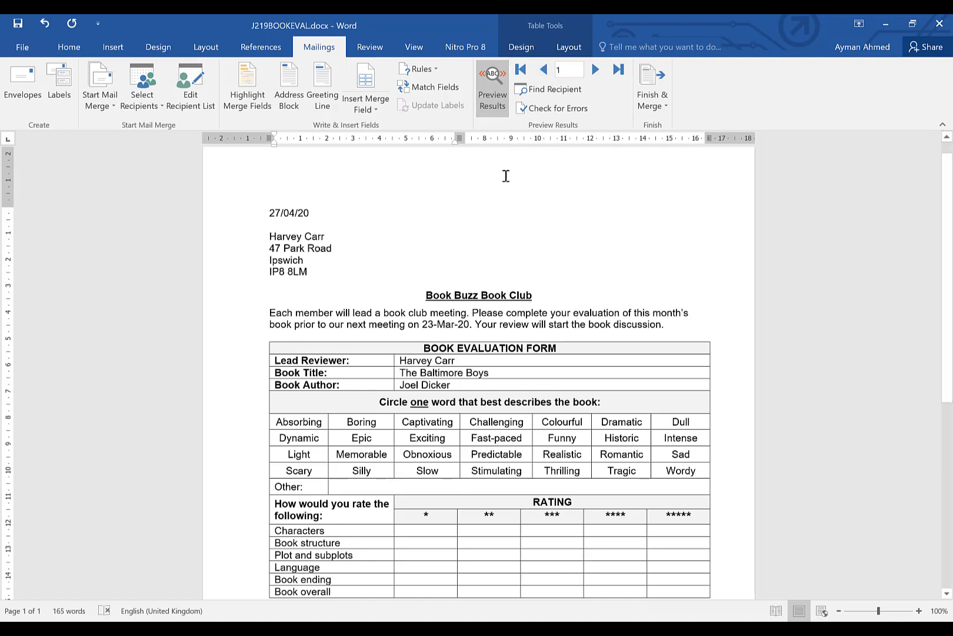
click(491, 89)
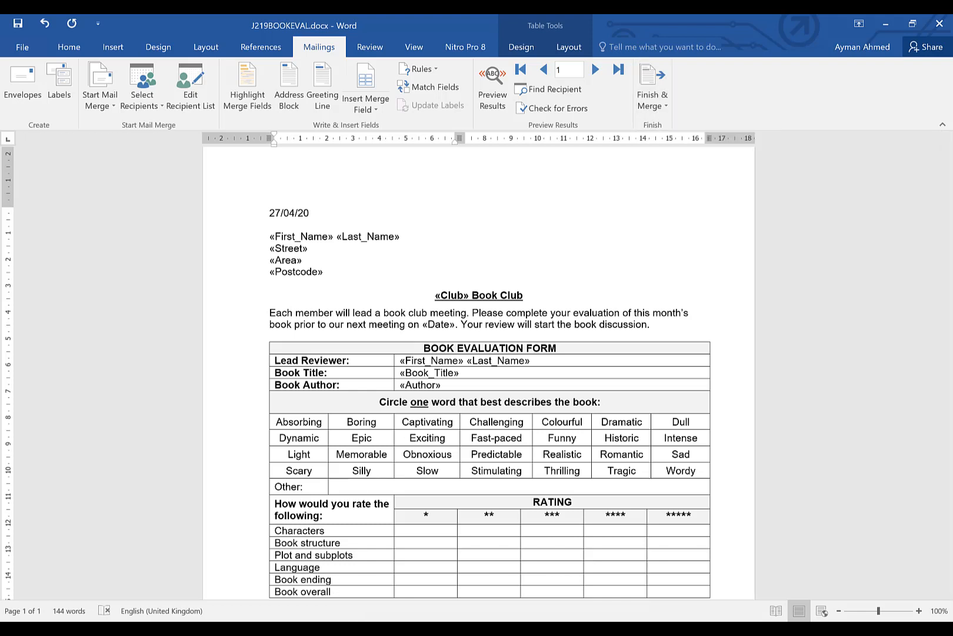
Switch to the task sheet to check the merge and print instruction
click(197, 629)
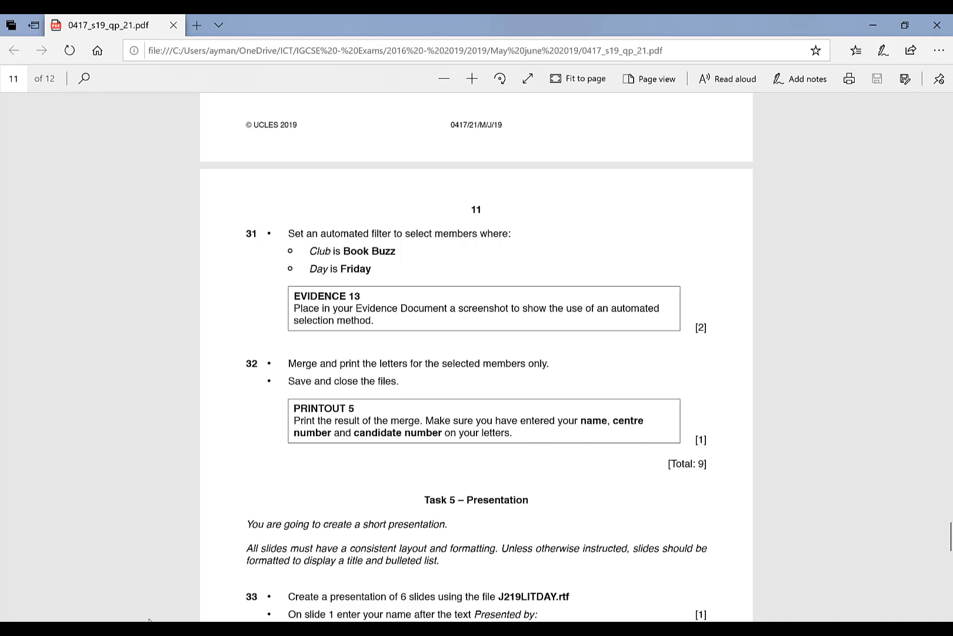
mouse_move(358, 625)
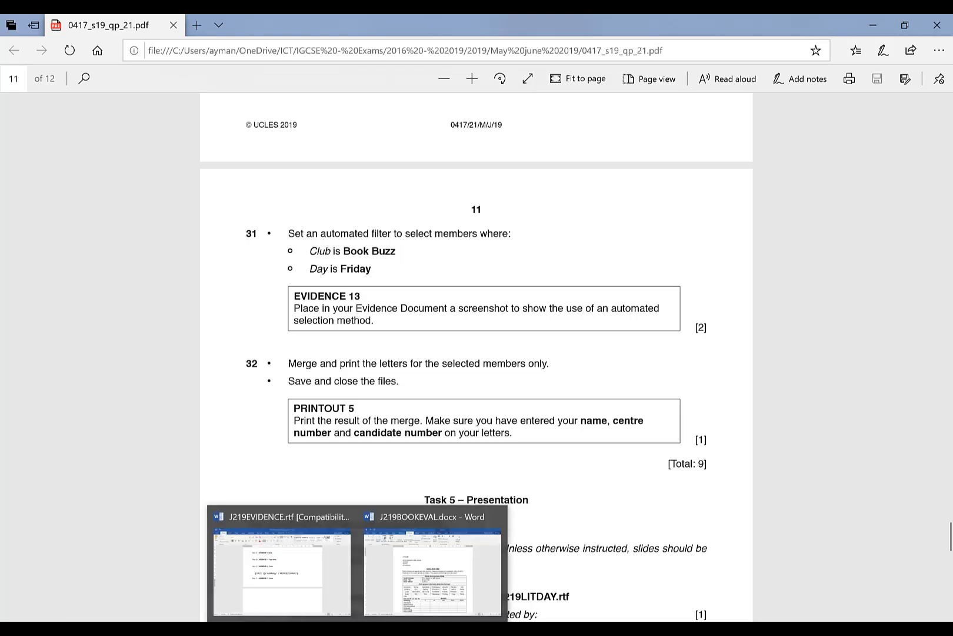
click(429, 590)
click(653, 104)
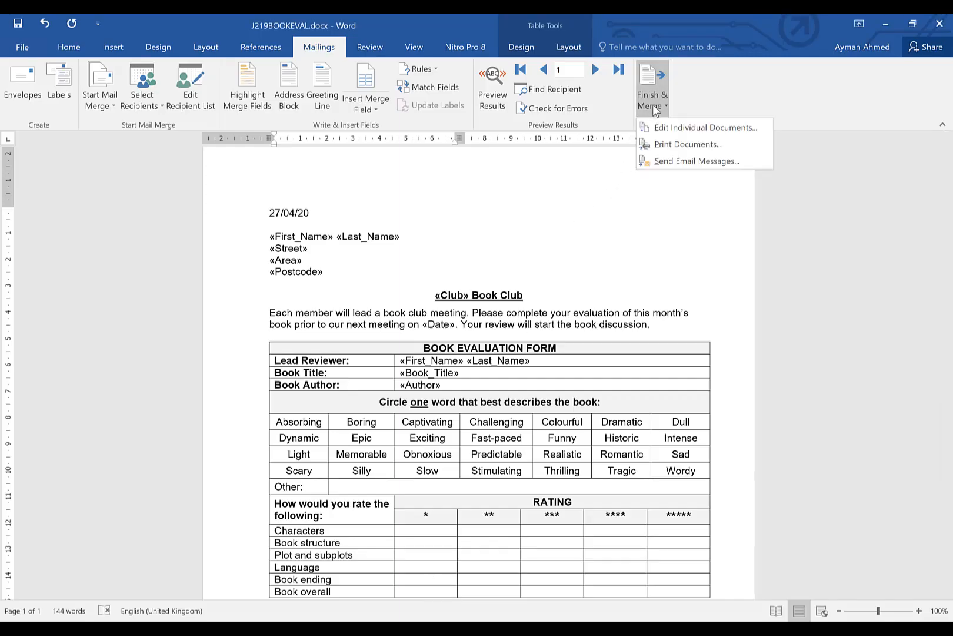
click(680, 150)
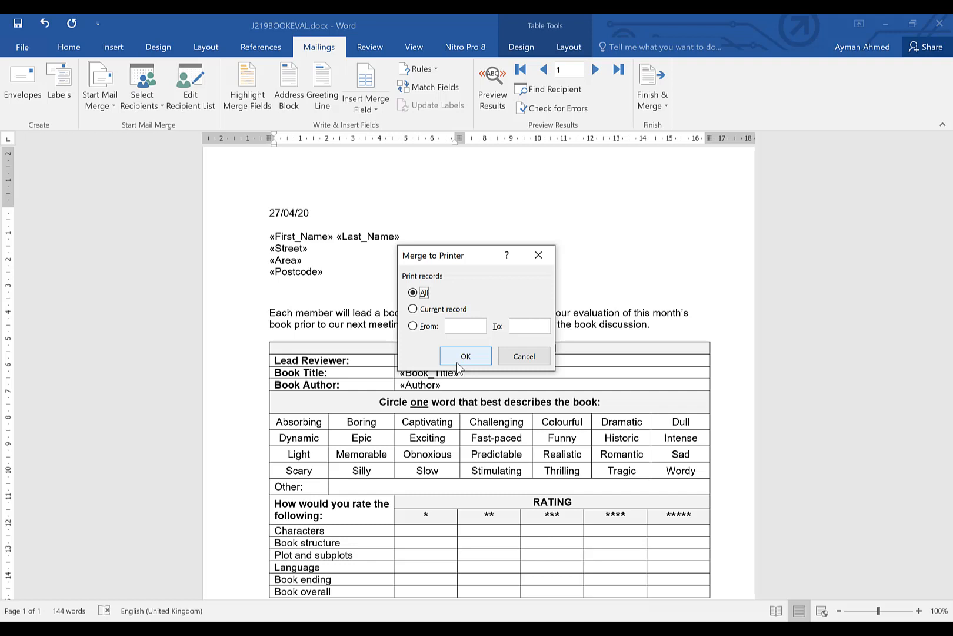
click(457, 362)
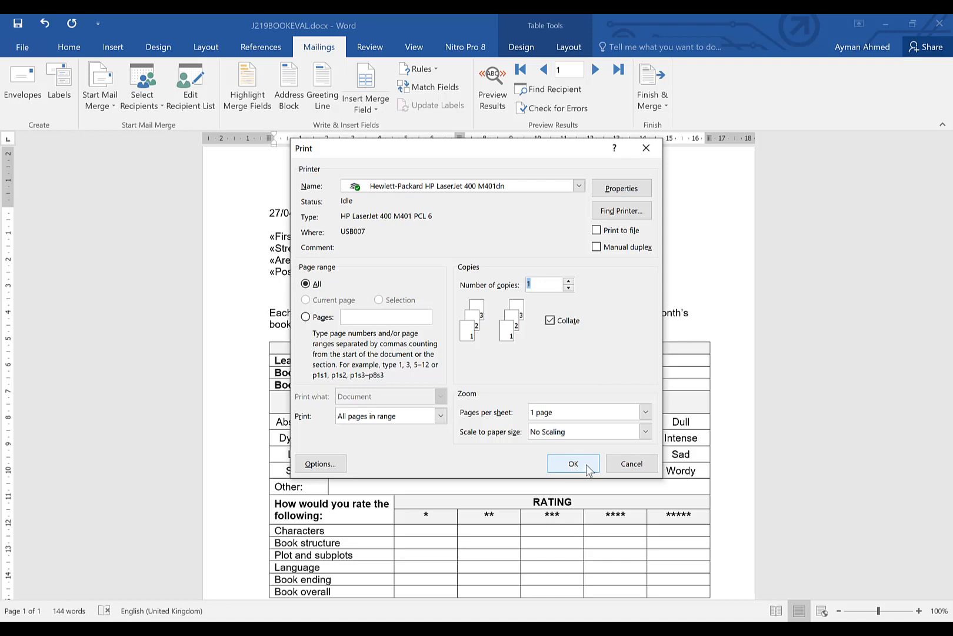
click(632, 464)
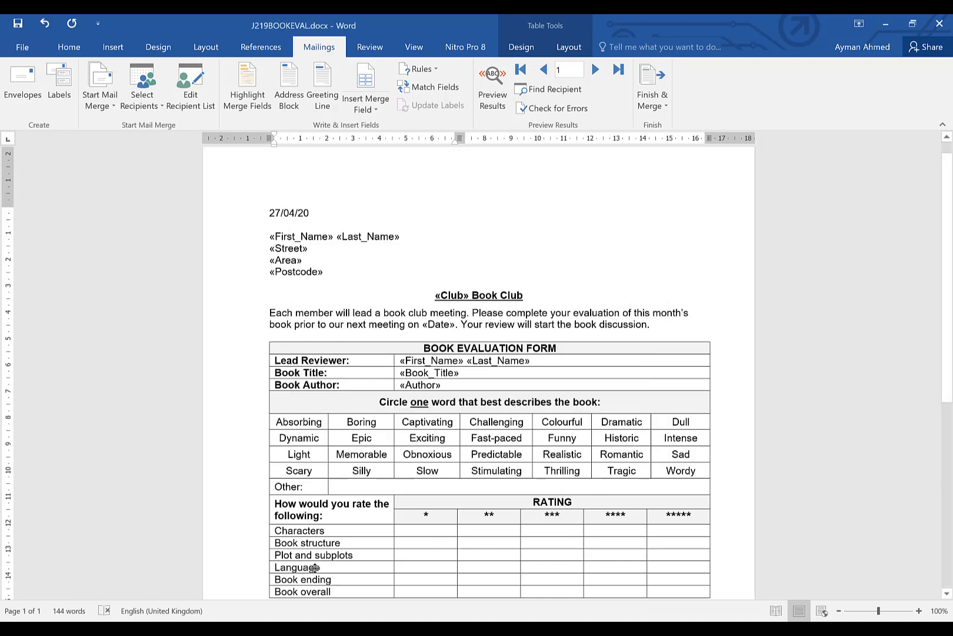
Reopen the recipient list filter to review the Club is Book Buzz and Day is Friday conditions, comparing with the task sheet, and confirm it
mouse_move(152, 629)
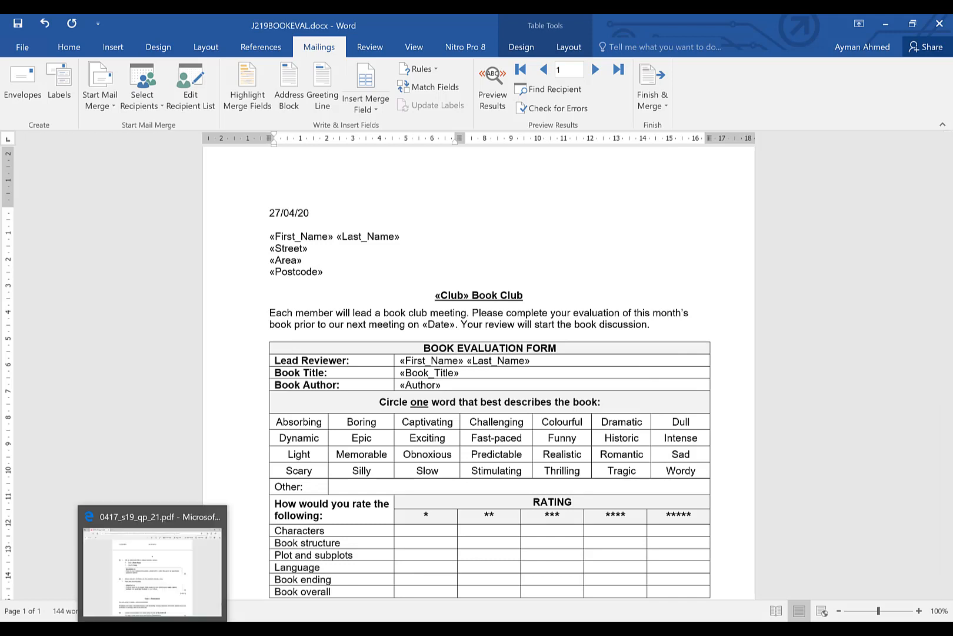
click(153, 629)
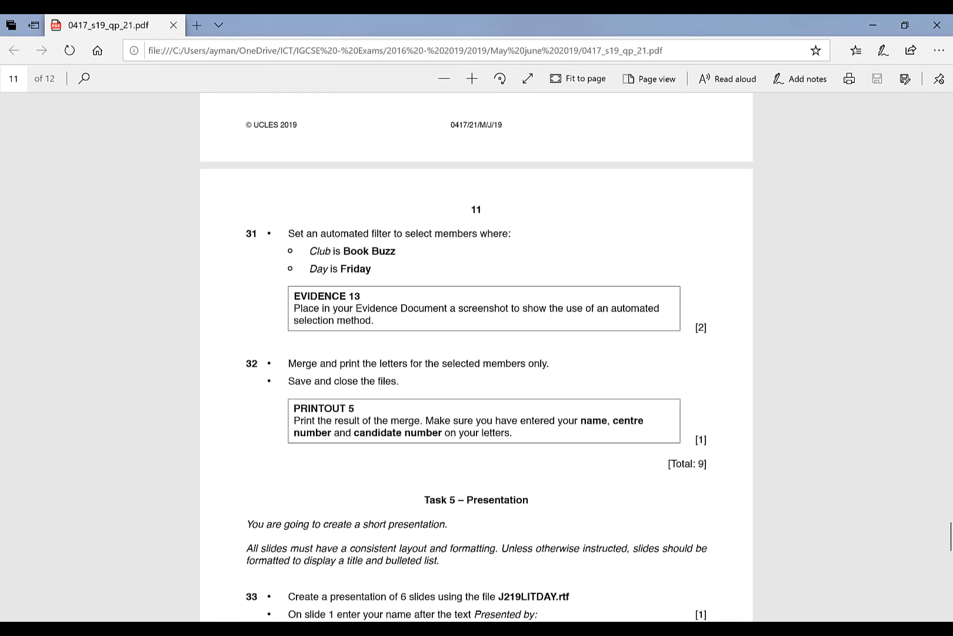
mouse_move(358, 628)
click(399, 602)
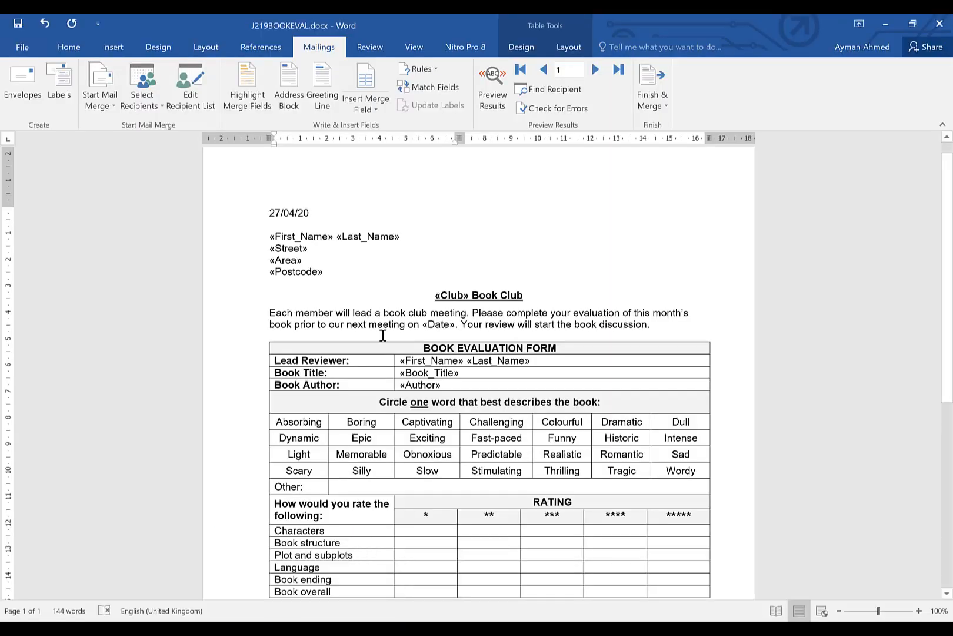
click(197, 104)
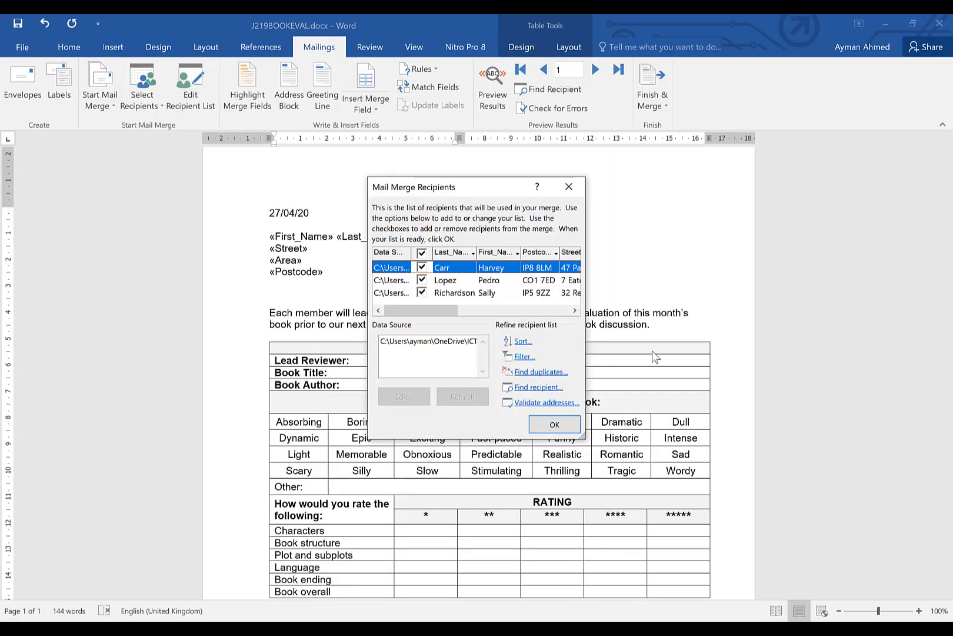
click(523, 357)
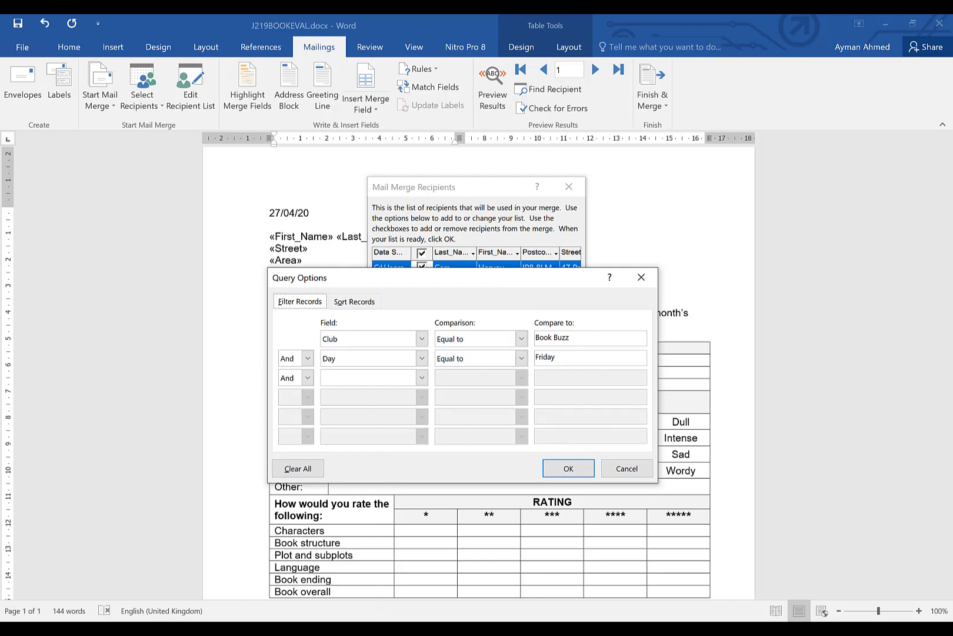
key(alt+Tab)
scroll(481, 387, down, 1)
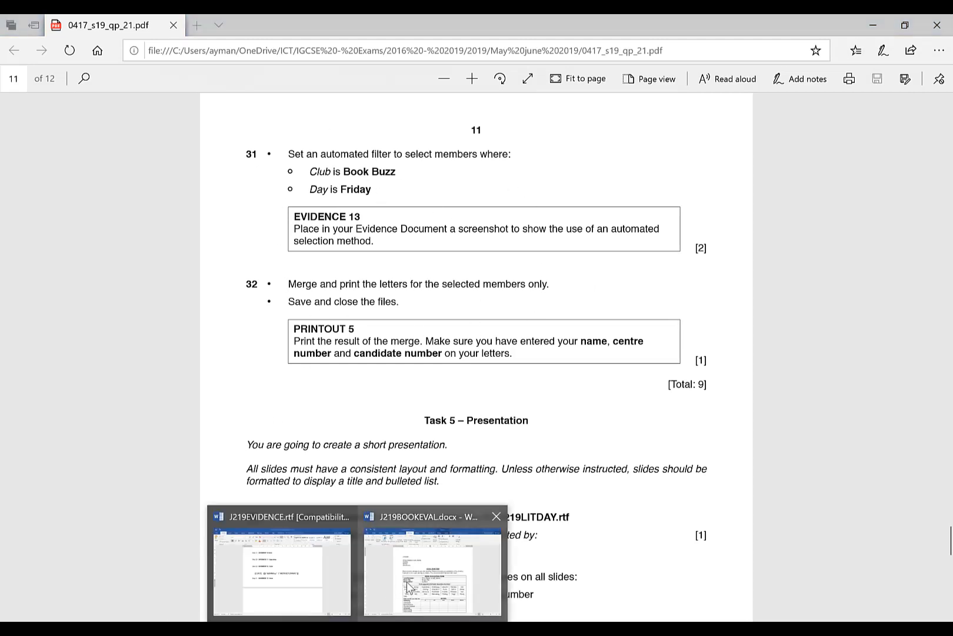
click(410, 586)
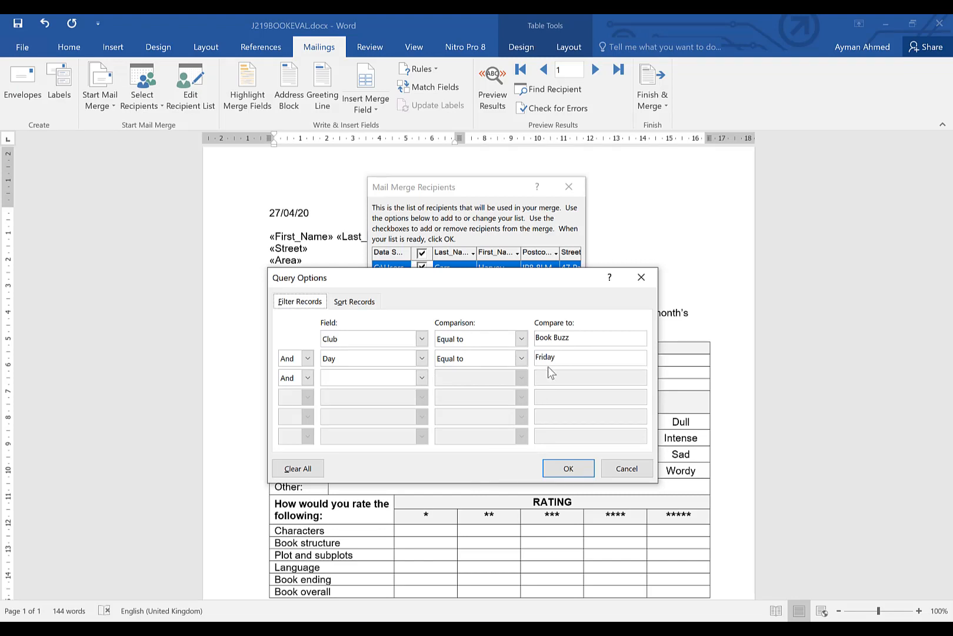
click(566, 467)
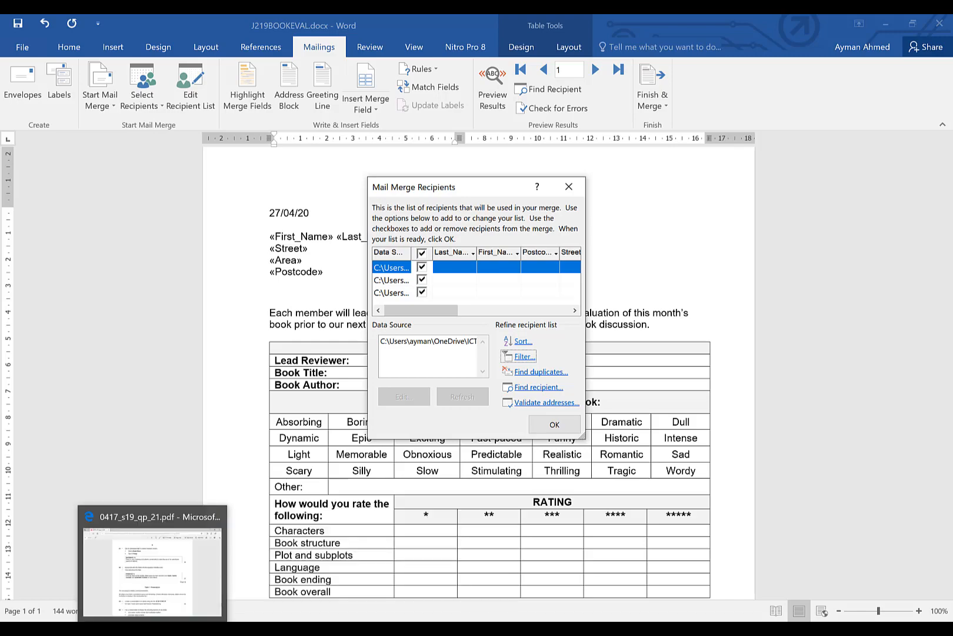
Read through the task sheet's mail merge evidence and printout instructions for tasks 29 to 32
click(153, 630)
scroll(452, 343, up, 1)
scroll(452, 343, up, 15)
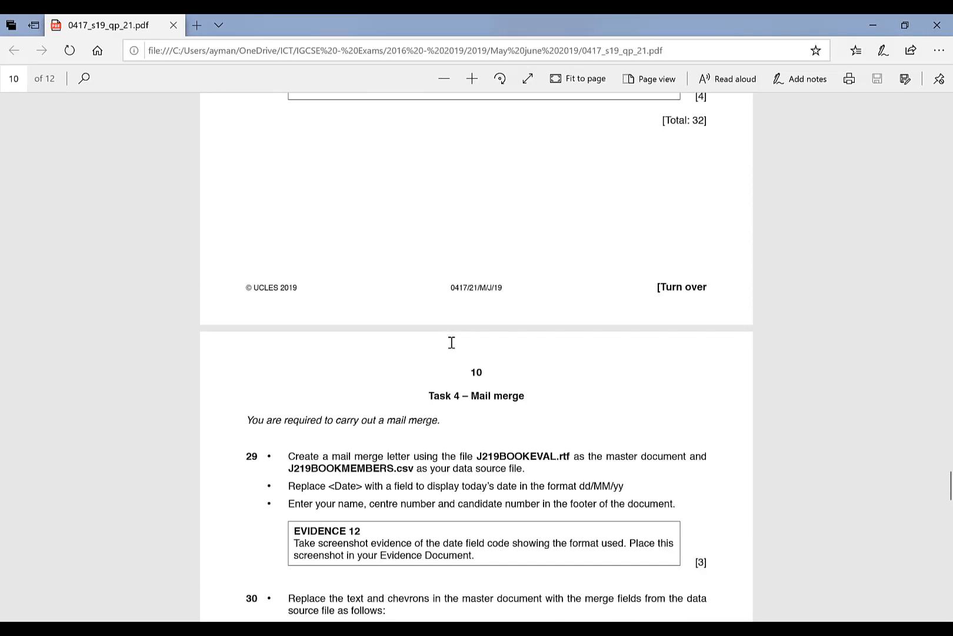
scroll(388, 366, down, 5)
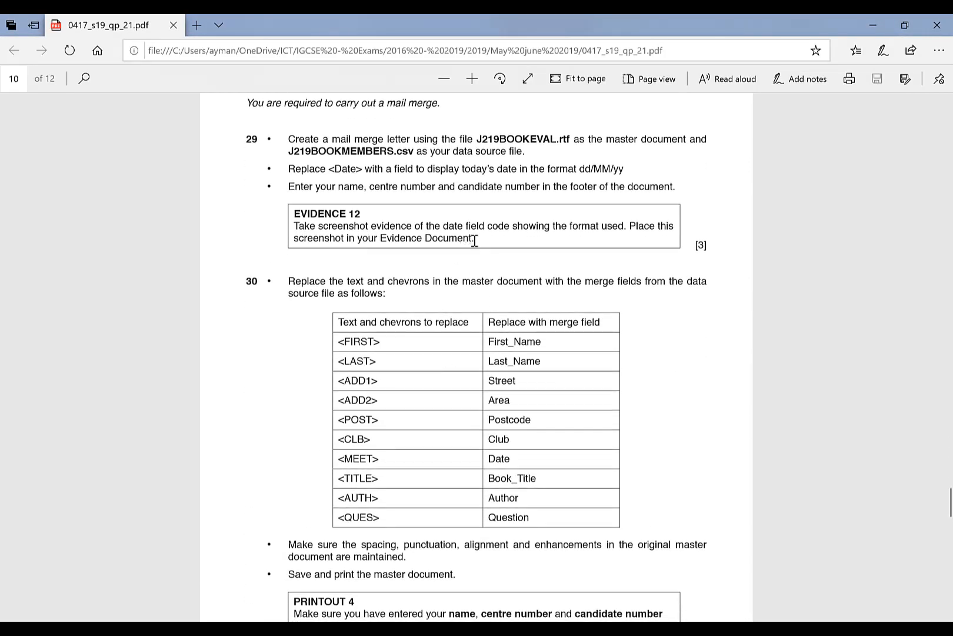
drag(300, 213, 566, 240)
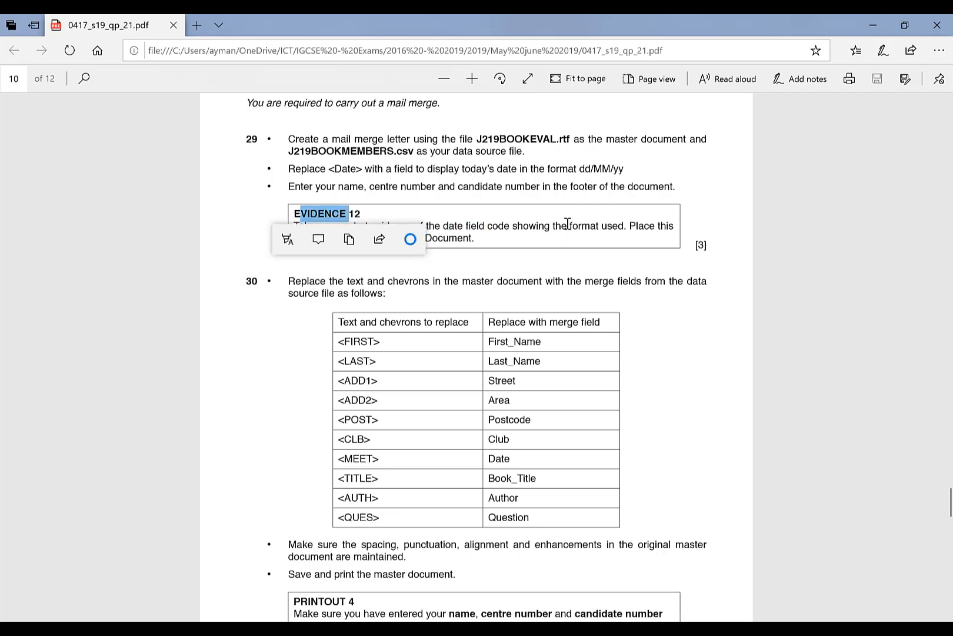
scroll(568, 224, down, 5)
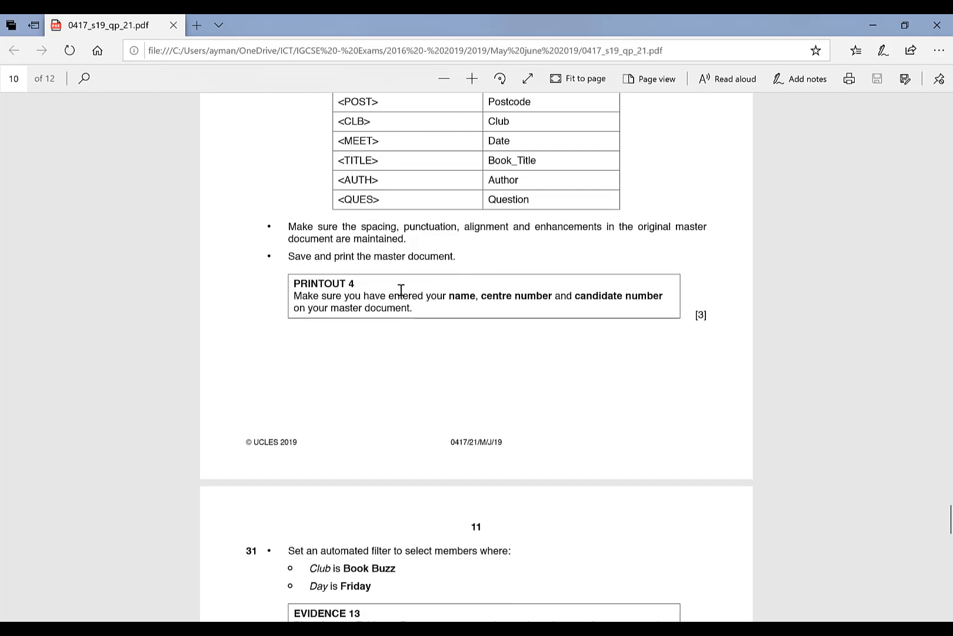
drag(322, 296, 624, 296)
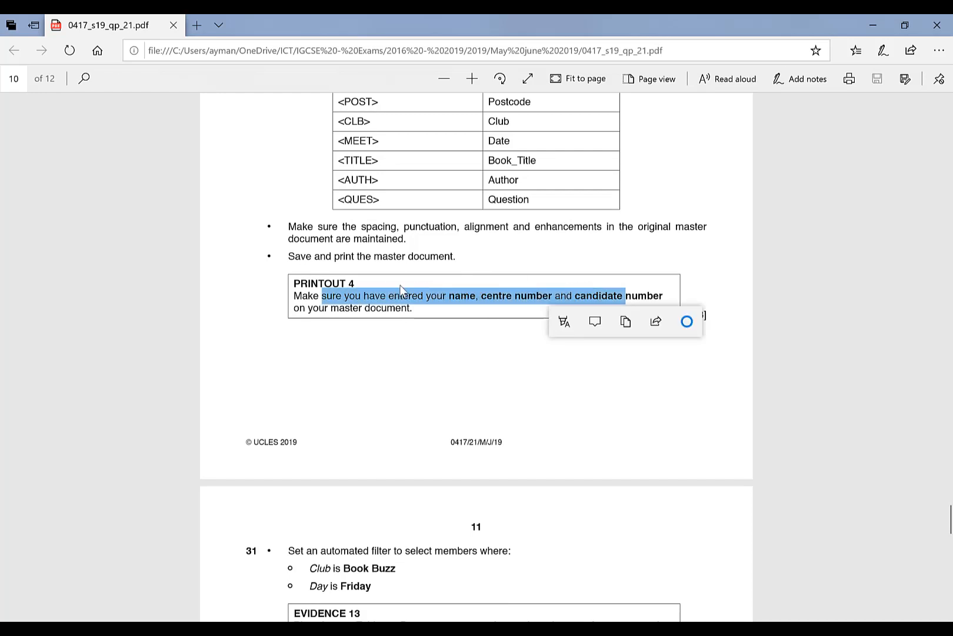
scroll(411, 382, down, 4)
scroll(471, 214, down, 3)
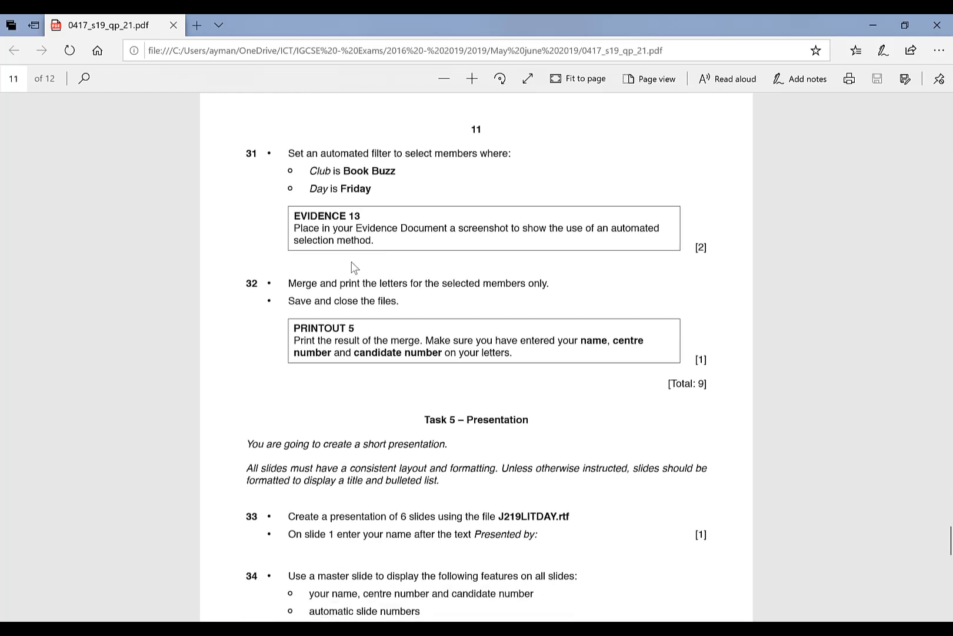
drag(315, 228, 549, 228)
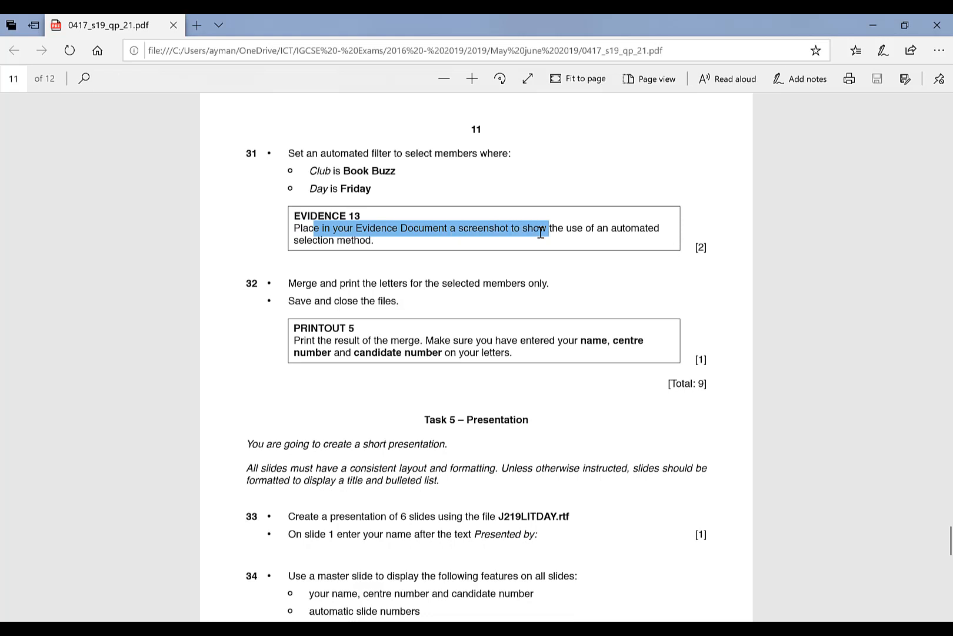
click(393, 238)
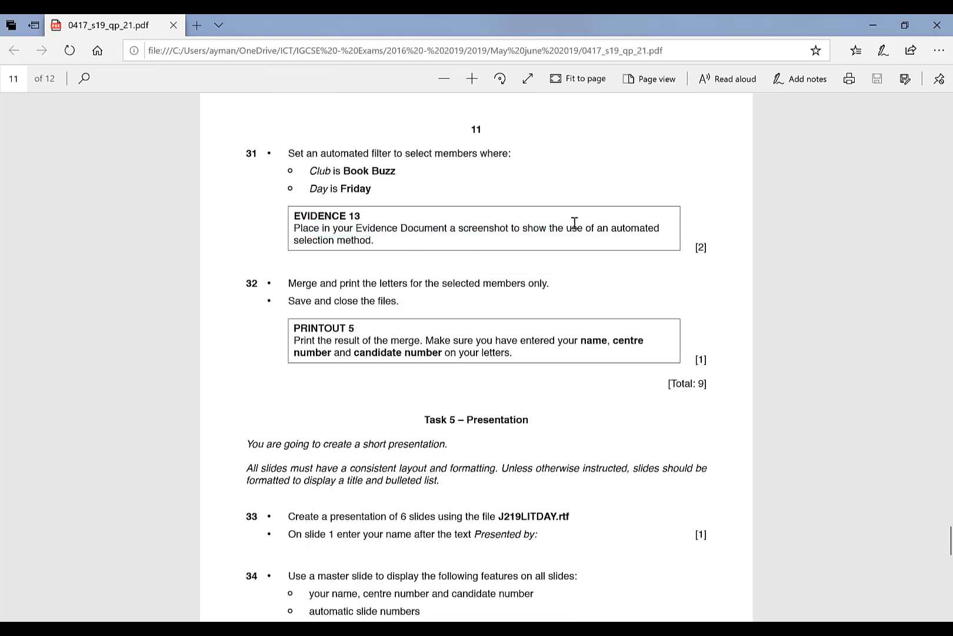
scroll(458, 246, down, 3)
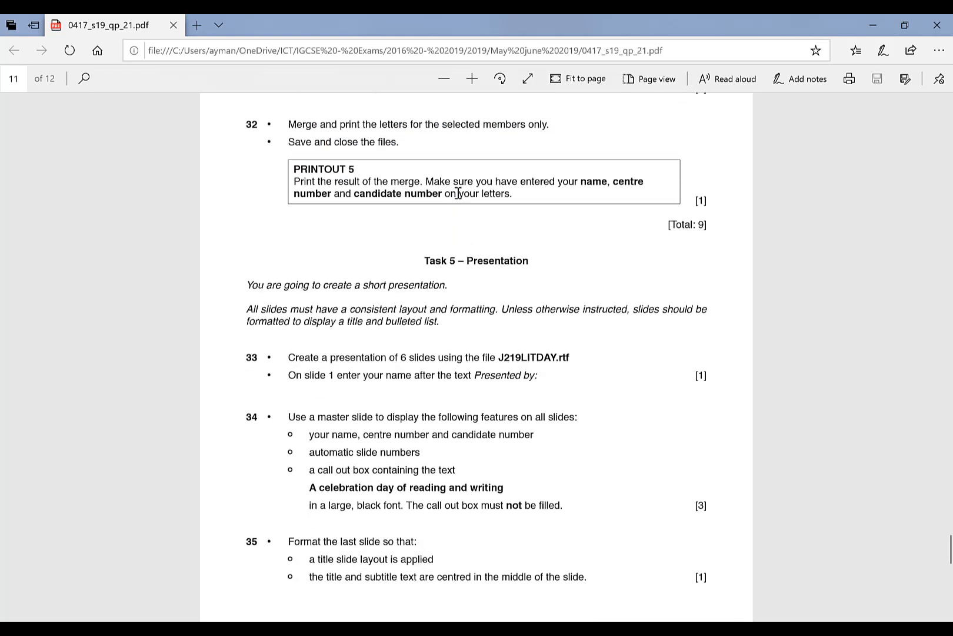
drag(465, 182, 608, 184)
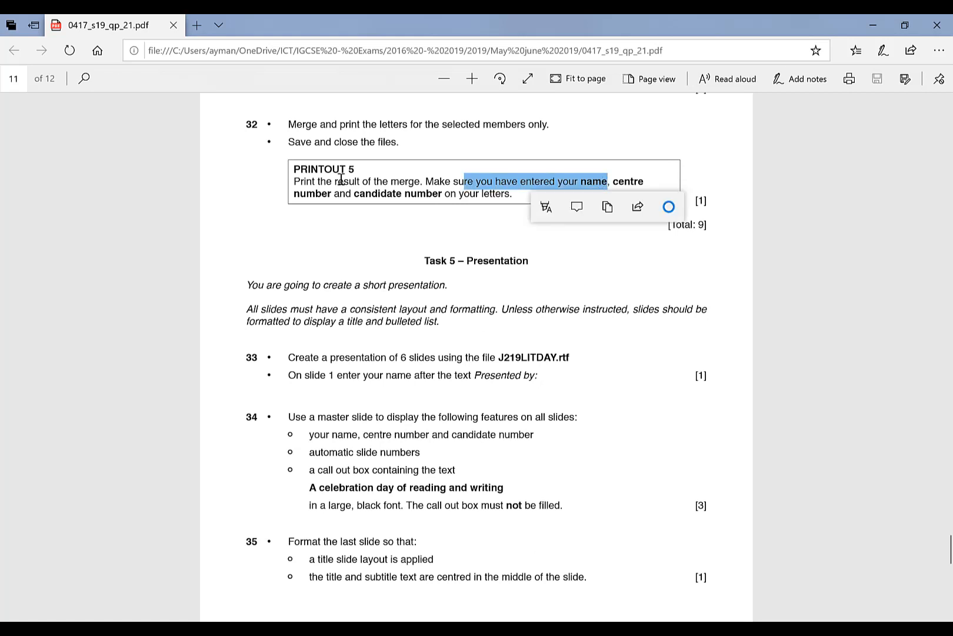
scroll(342, 180, up, 2)
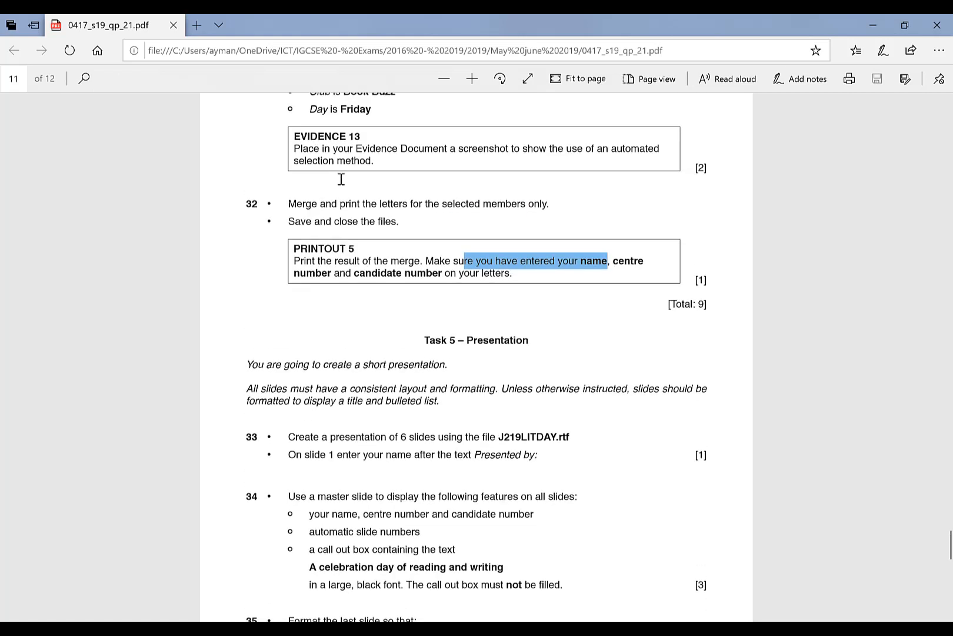
scroll(400, 212, up, 3)
scroll(414, 247, down, 5)
scroll(413, 246, up, 1)
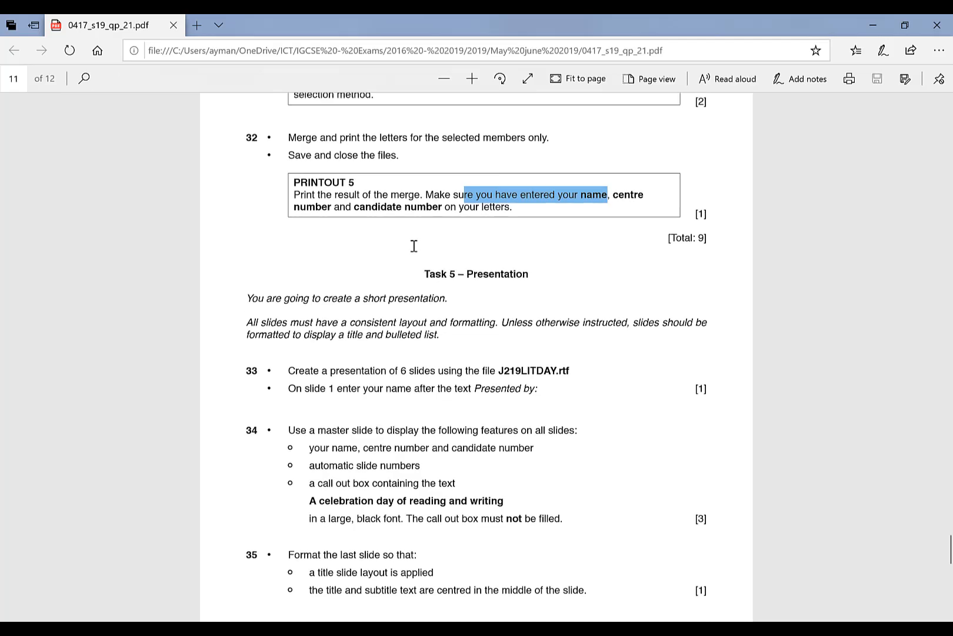